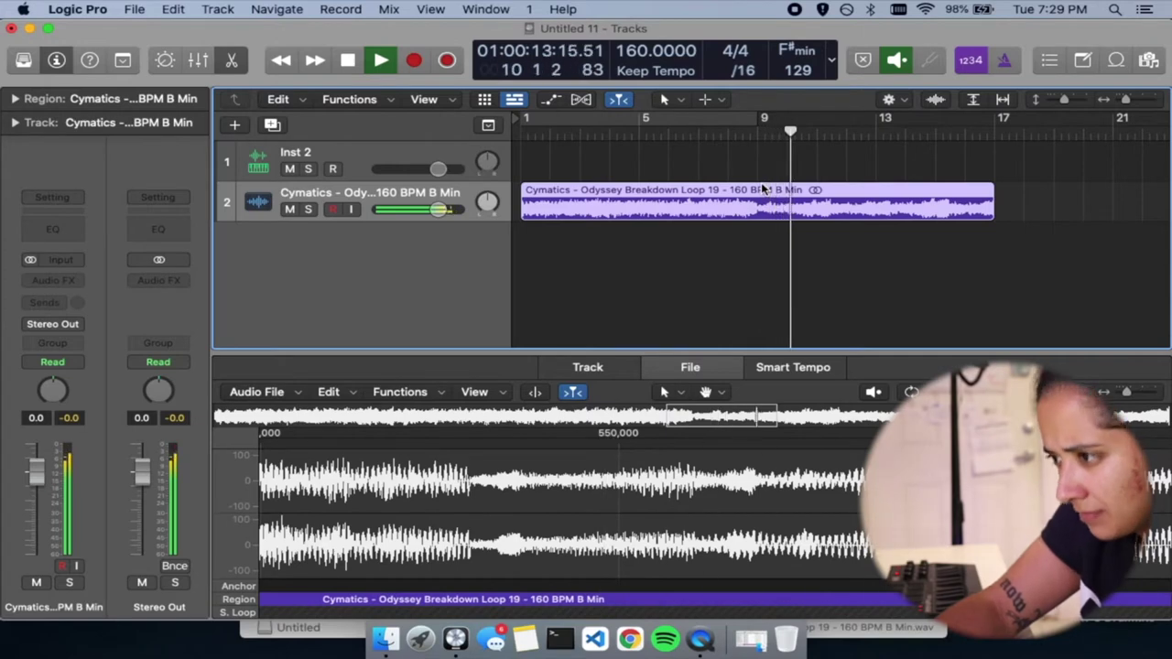
Split the Cymatics Odyssey Breakdown loop into two regions at bar 9
key(space)
click(756, 133)
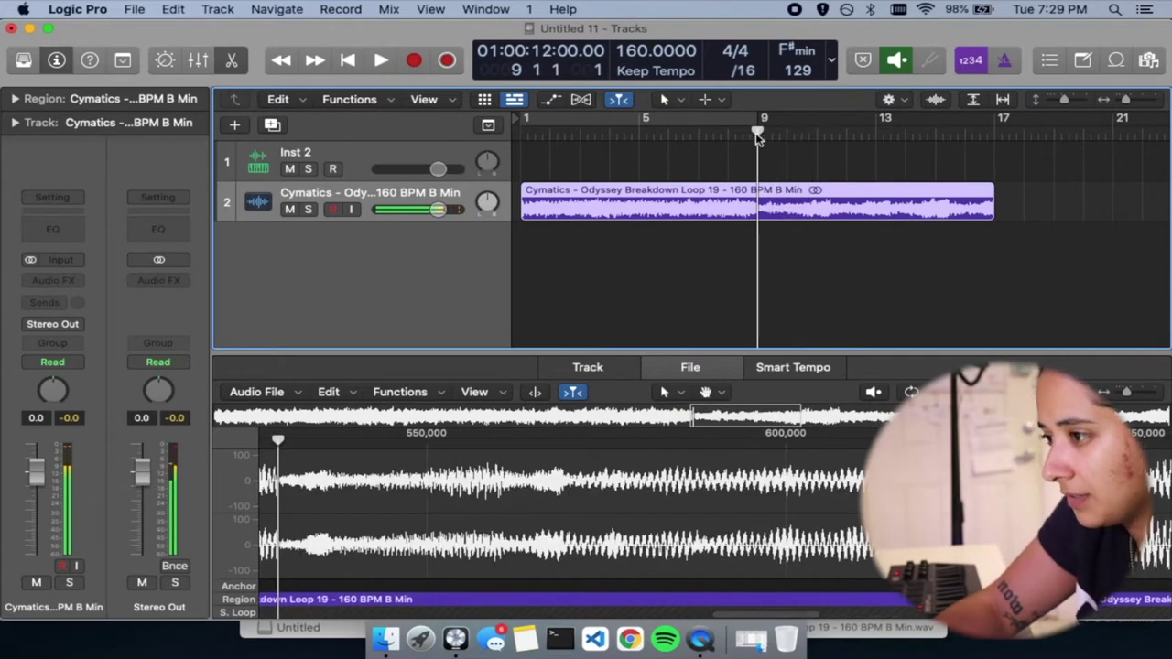
key(super+t)
key(space)
Swap the two halves of the loop so the second half starts at bar 1 and the first half at bar 9
mouse_move(623, 203)
mouse_down()
mouse_move(873, 175)
mouse_move(603, 199)
mouse_up()
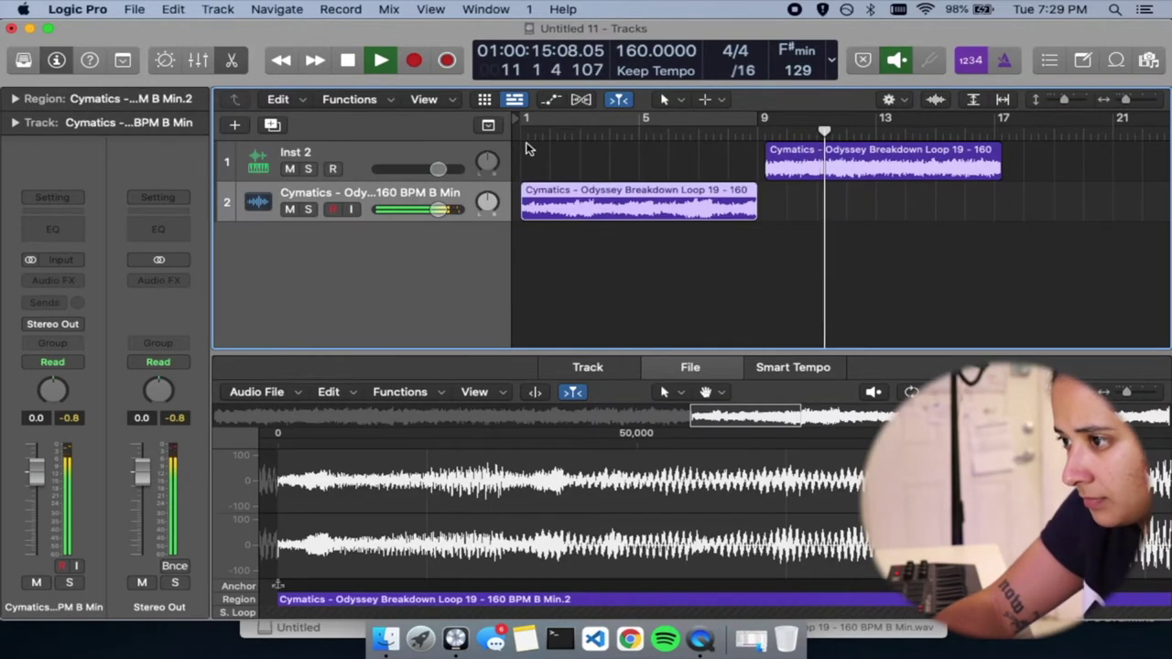
drag(892, 178, 856, 209)
click(633, 322)
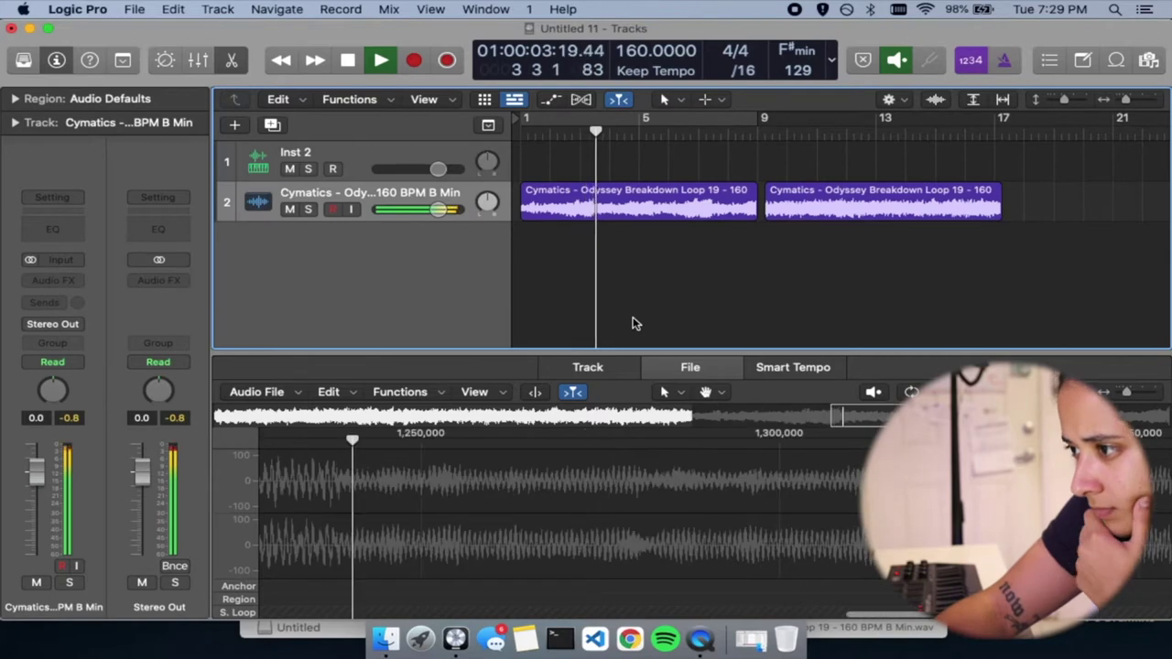
drag(787, 199, 774, 202)
click(757, 249)
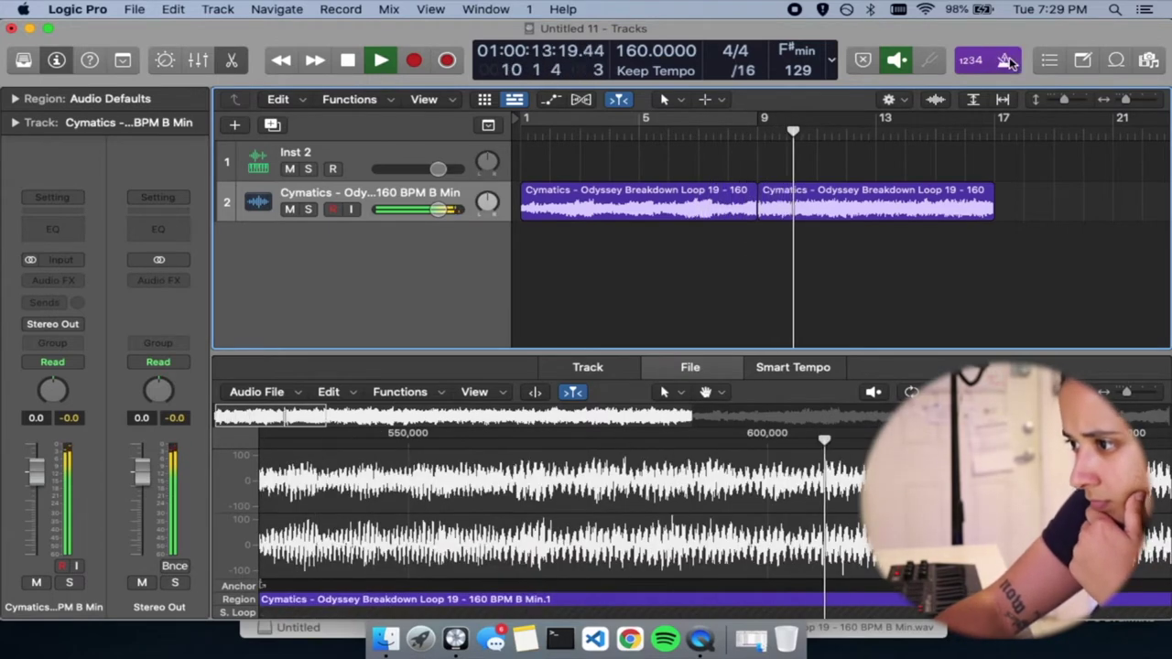
Set a cycle range from bar 9 to bar 17 and play it from bar 9
drag(917, 123, 1000, 124)
click(759, 136)
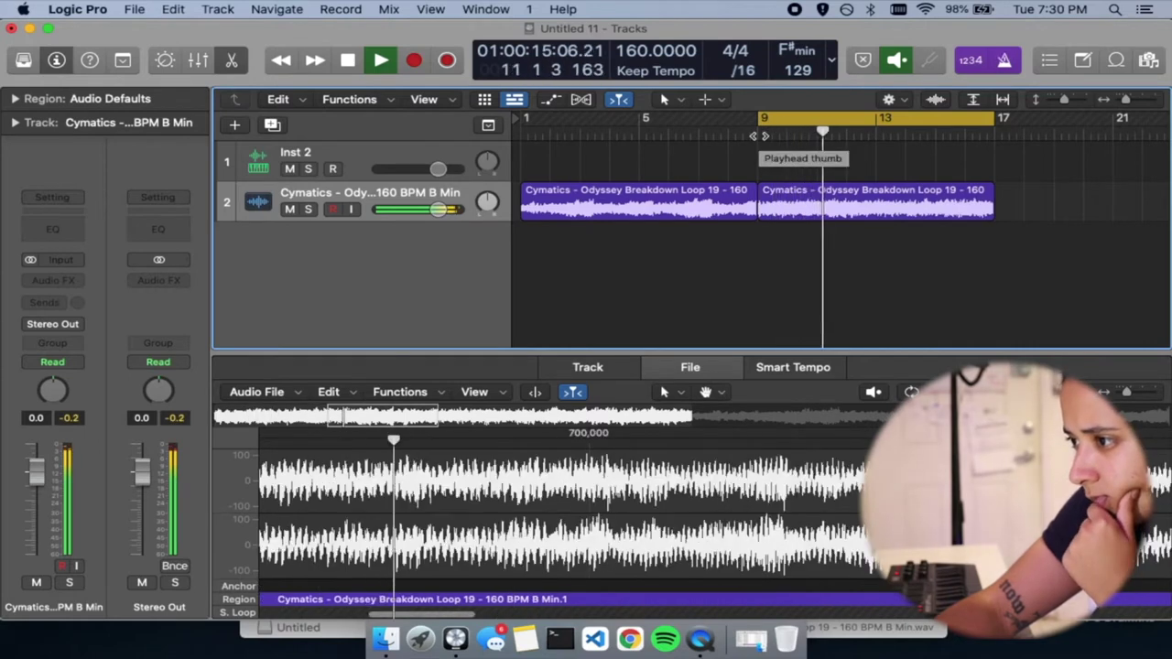
Split the region starting at bar 9 at bar 11 and swap the pieces, placing the two-bar piece at bar 15
double_click(818, 135)
click(838, 198)
key(super+t)
drag(835, 197, 800, 207)
key(space)
click(849, 160)
drag(849, 160, 967, 197)
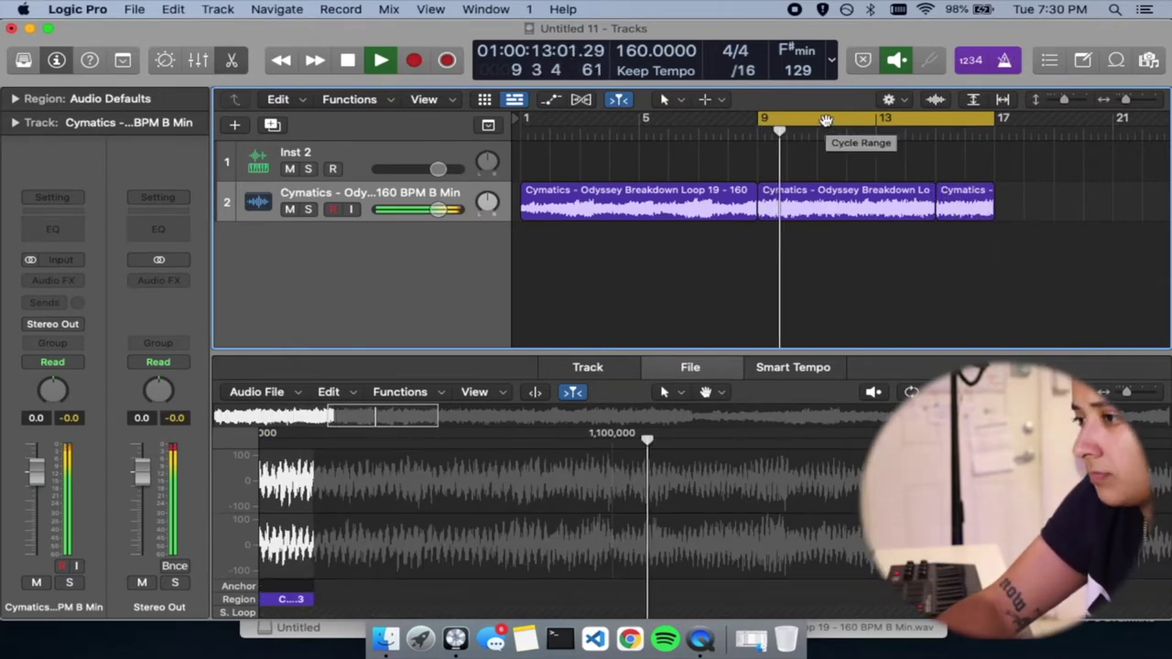
Split the loop region starting at bar 9 at position 9 3 1
key(space)
click(826, 120)
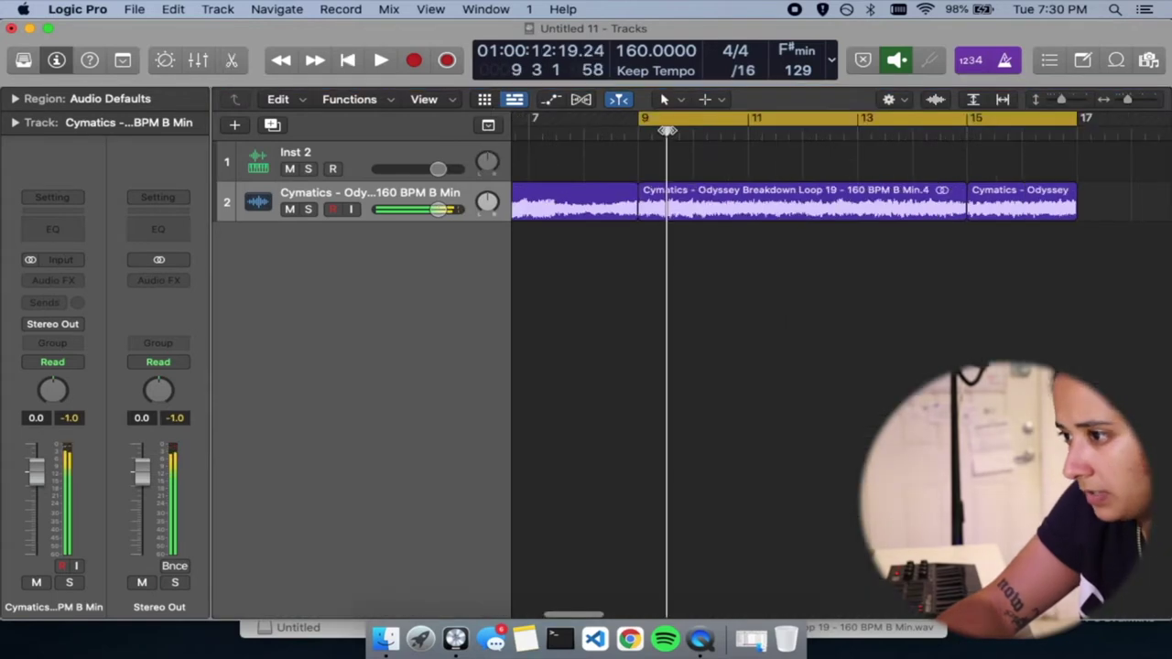
click(678, 197)
key(super+t)
Move the half-bar piece to the end of the loop, shift the other pieces back to bar 9, and play the result
drag(653, 207, 1068, 166)
drag(1077, 252, 722, 209)
drag(1064, 163, 1062, 203)
key(space)
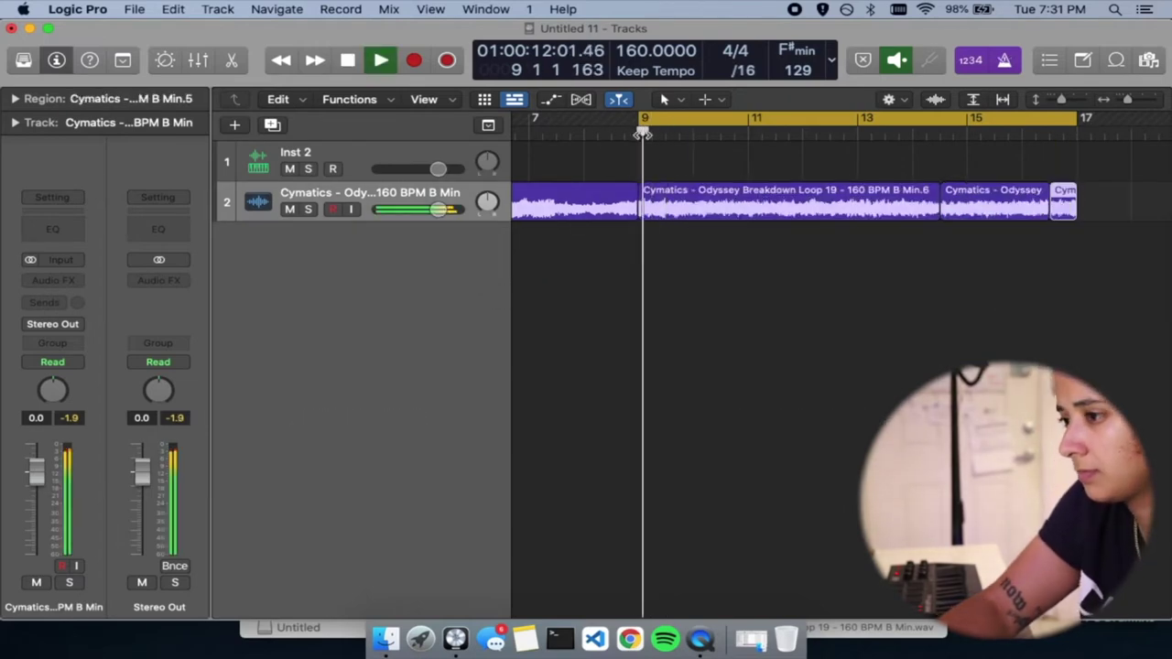
click(749, 337)
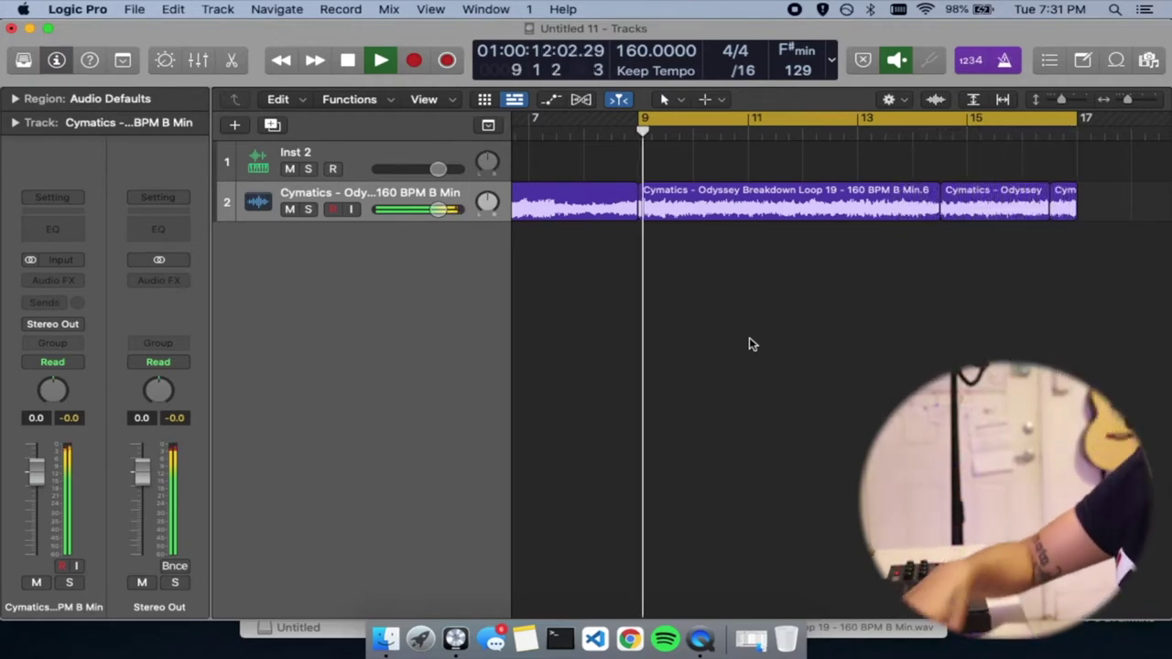
key(space)
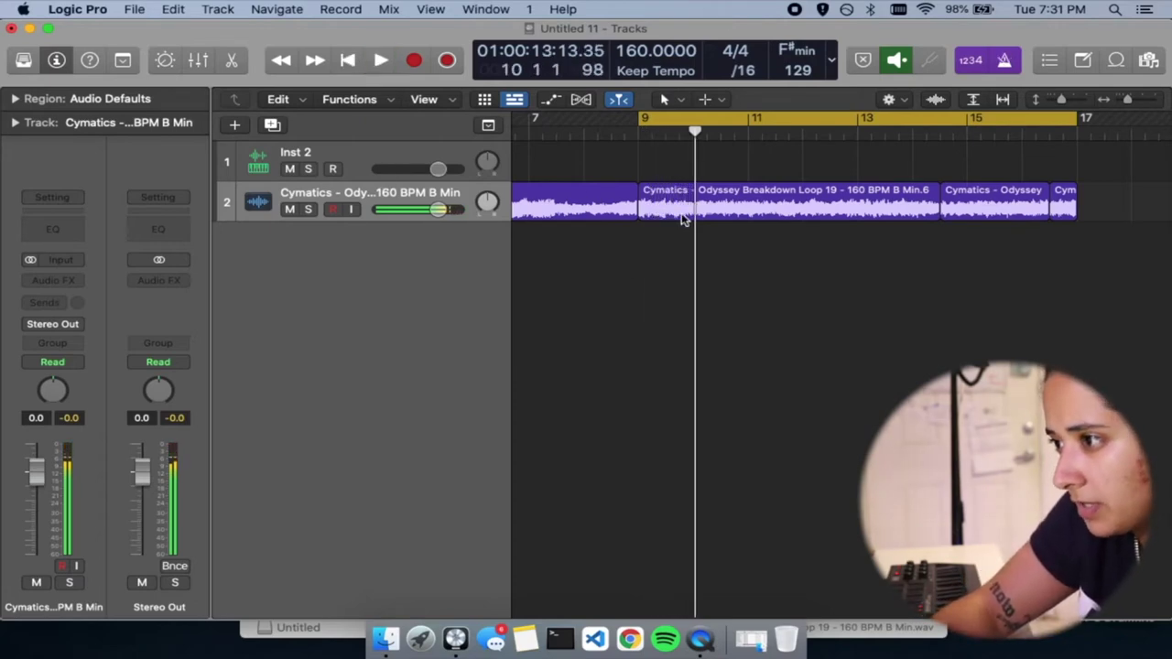
Select the Inst 2 track, return the playhead to the start, and lower the project tempo to 154 BPM
scroll(682, 218, left, 5)
click(404, 158)
scroll(538, 182, right, 1)
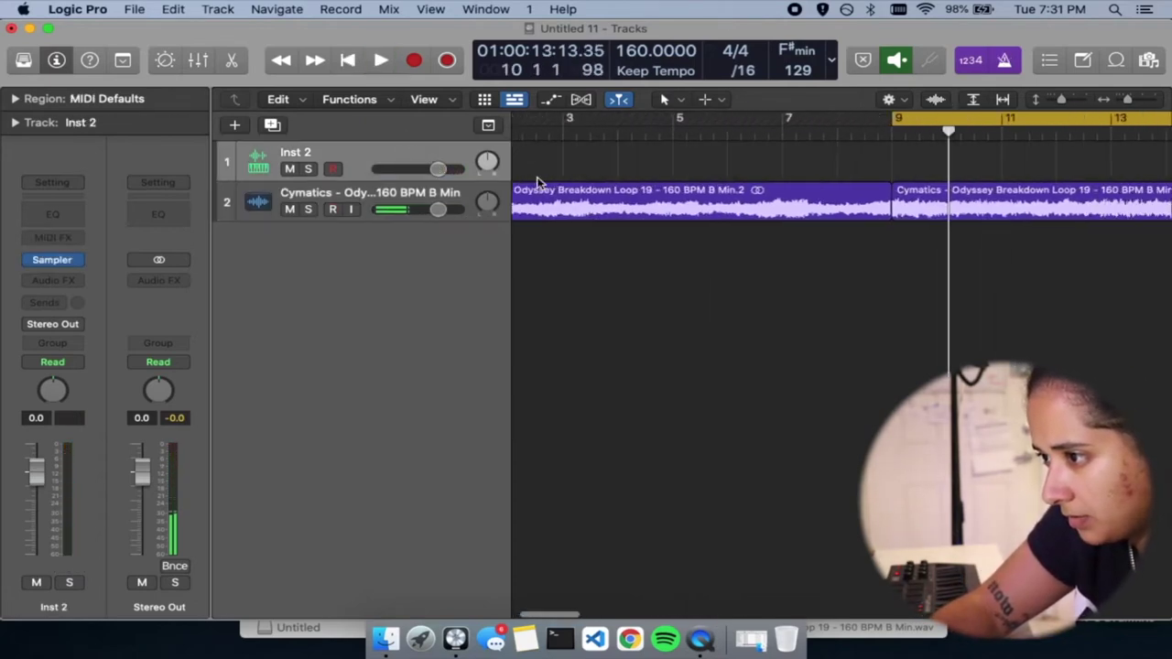
scroll(539, 180, left, 3)
key(Return)
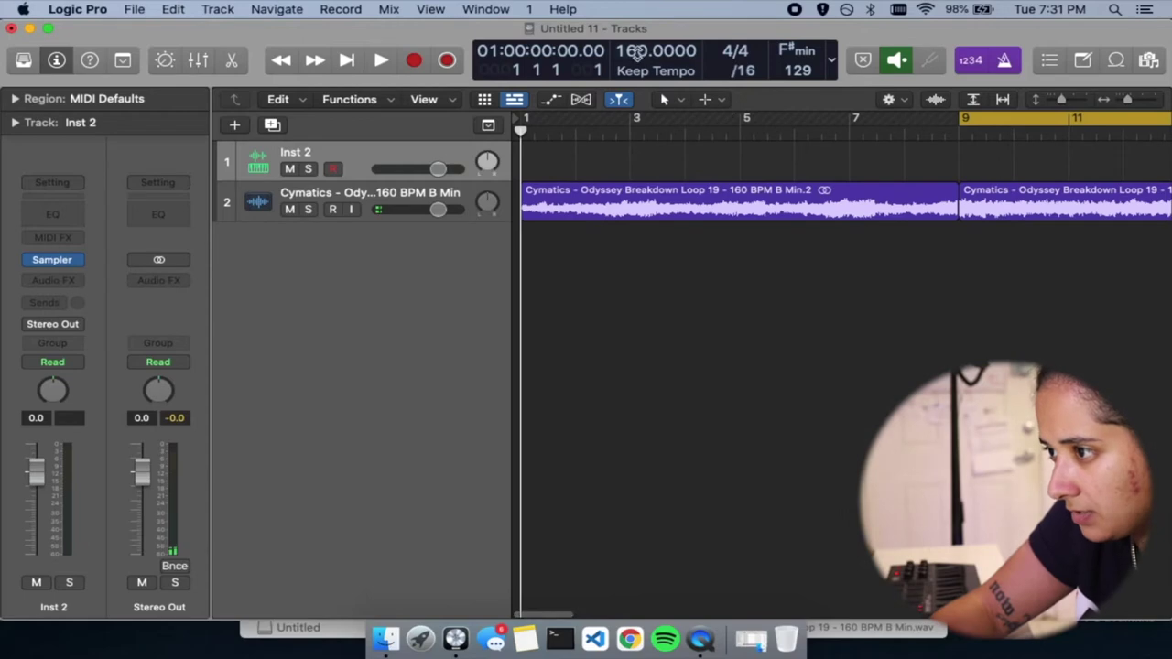
drag(640, 52, 639, 72)
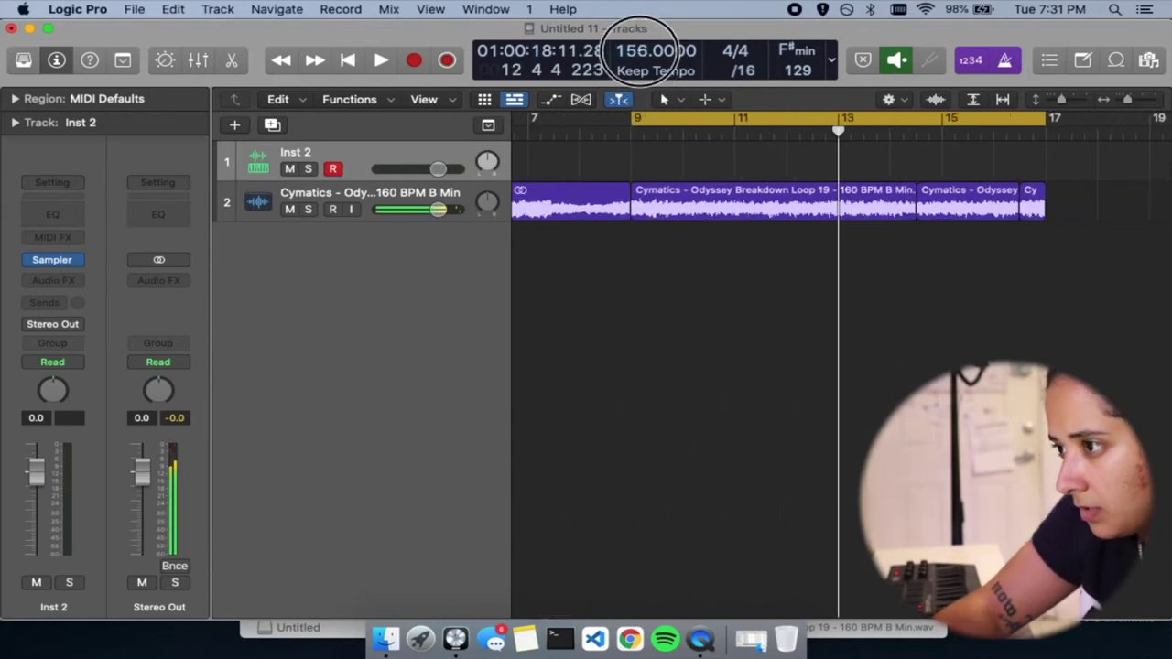
drag(642, 53, 641, 74)
Turn off cycle mode and time-stretch the end of the first loop region to meet bar 9
click(648, 118)
click(605, 137)
key(super+Right)
key(super+Right)
key(super+Right)
key(super+Right)
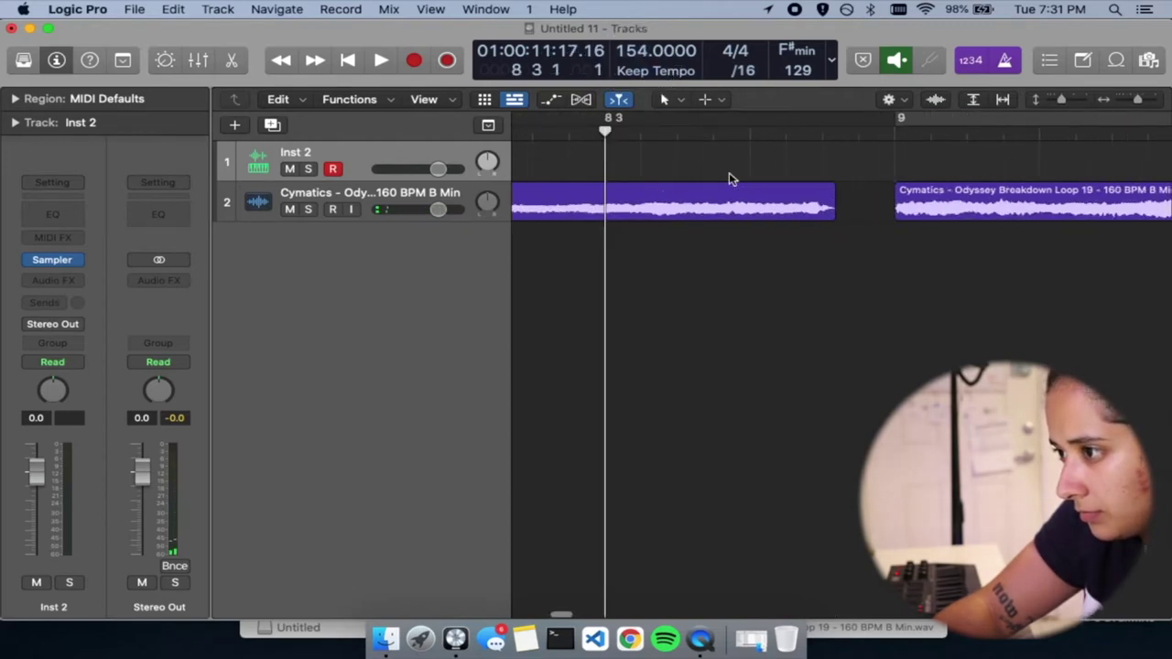
drag(829, 209, 885, 228)
Time-stretch the later loop regions to close their gaps, extending the one starting at bar 9 to a length of 5 2 0 0
scroll(884, 229, right, 15)
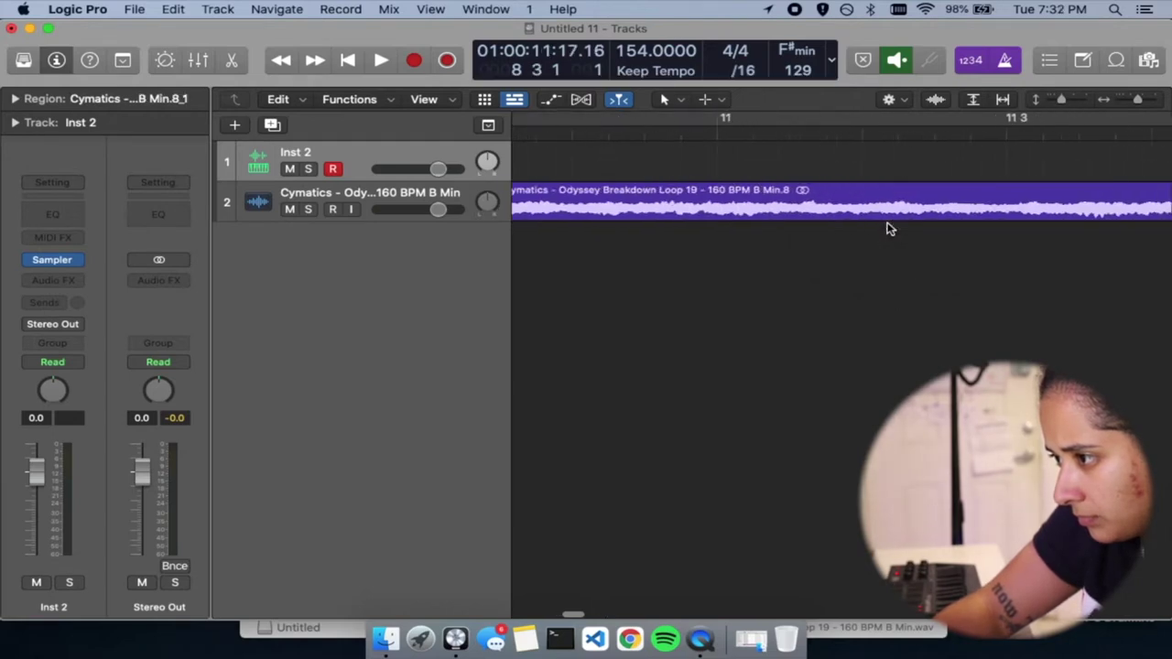
scroll(887, 228, right, 10)
scroll(886, 228, left, 5)
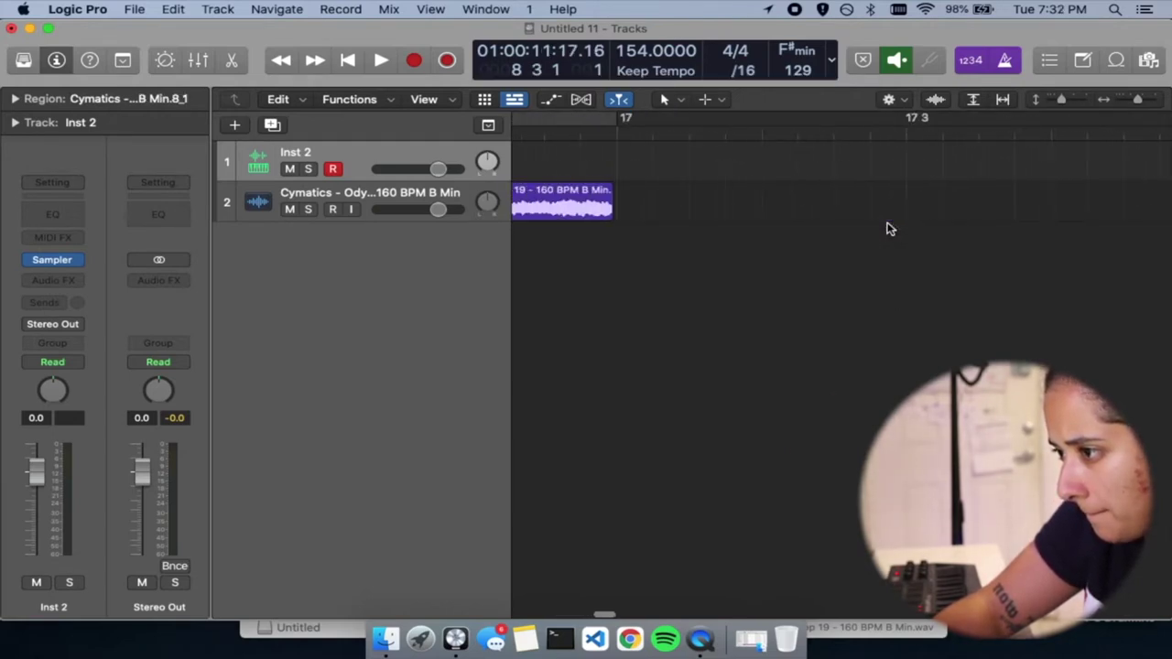
drag(835, 219, 825, 211)
scroll(686, 257, left, 5)
scroll(824, 214, left, 15)
drag(700, 210, 738, 209)
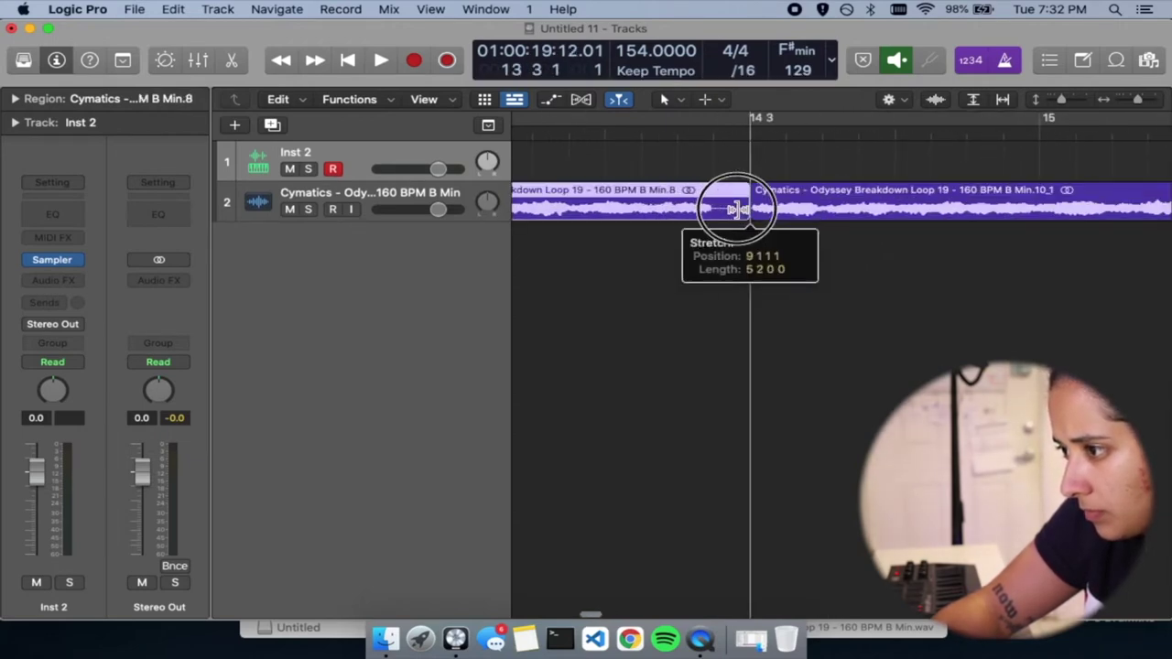
Play the rearranged loop from the beginning with all of its regions in view
click(348, 61)
key(space)
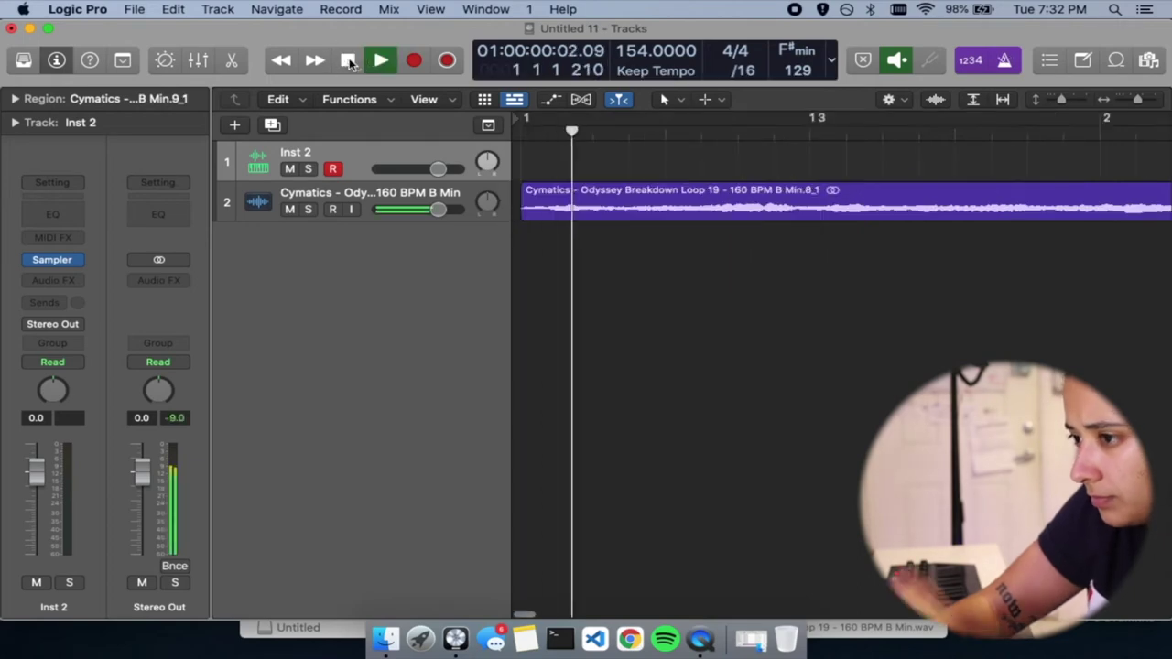
click(773, 378)
scroll(773, 378, down, 5)
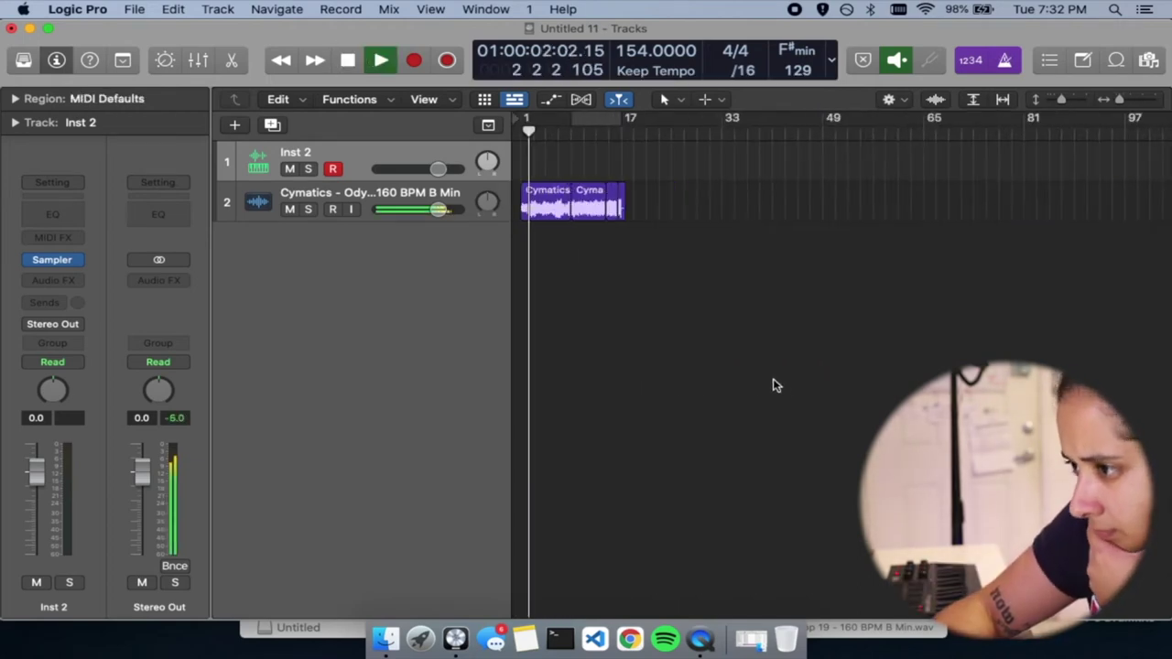
key(super+Right)
key(super+Right)
key(super+Right)
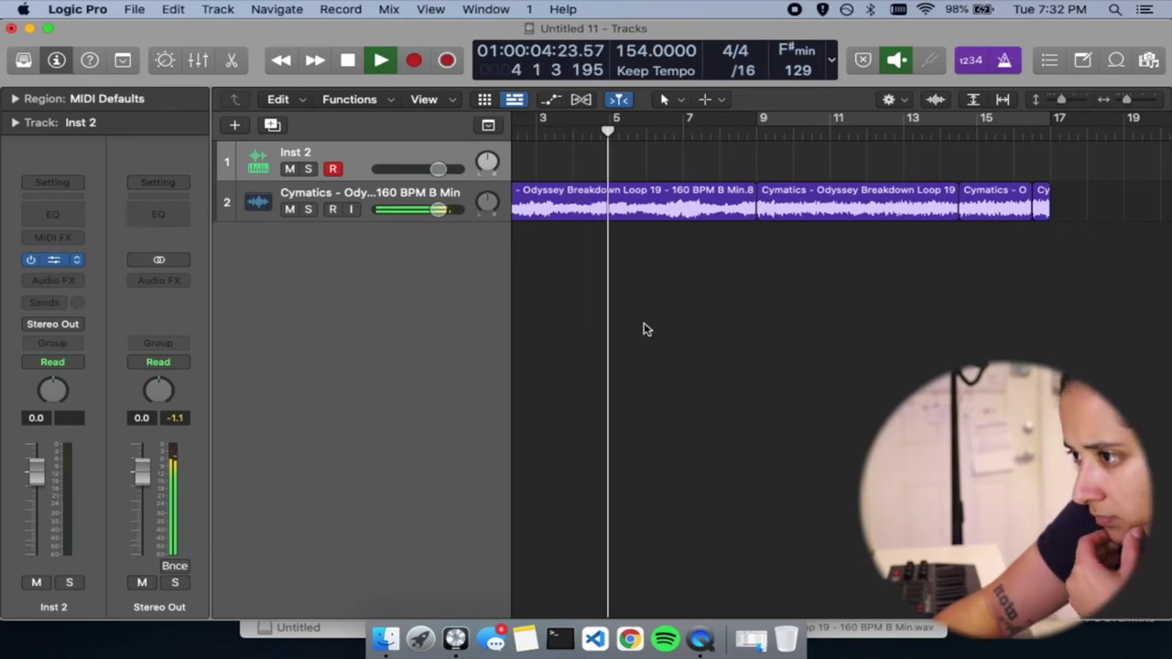
Load the MURDA TRUNK preset from the 808s folder into the Inst 2 track's Sampler and close the plug-in
click(532, 266)
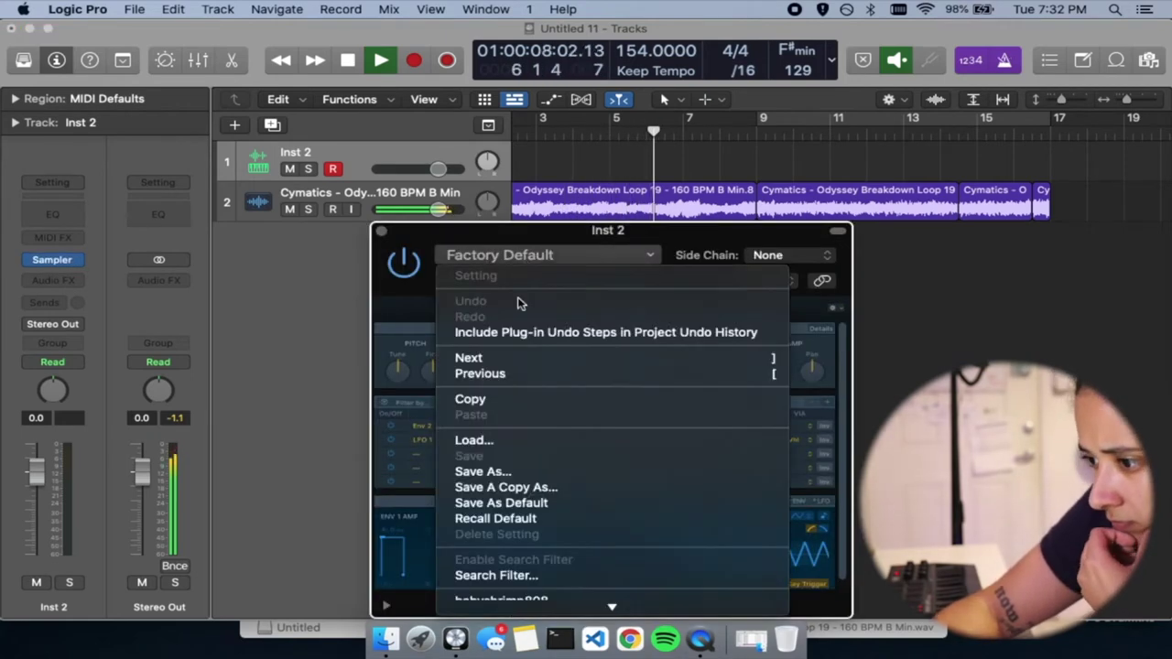
mouse_move(491, 522)
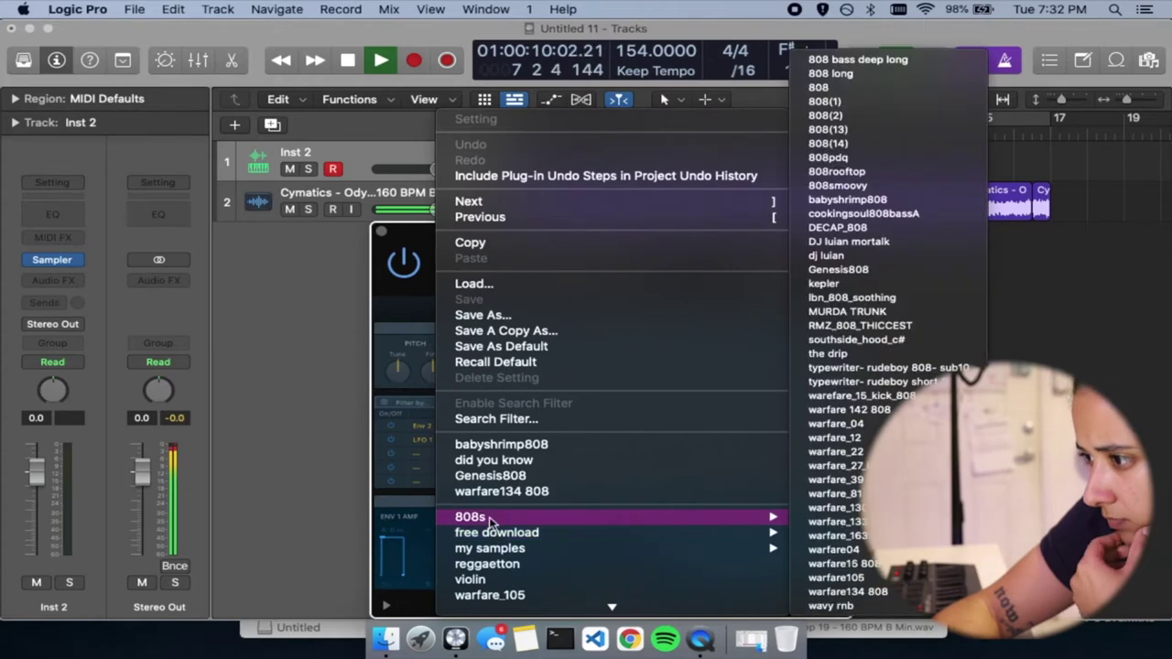
click(849, 314)
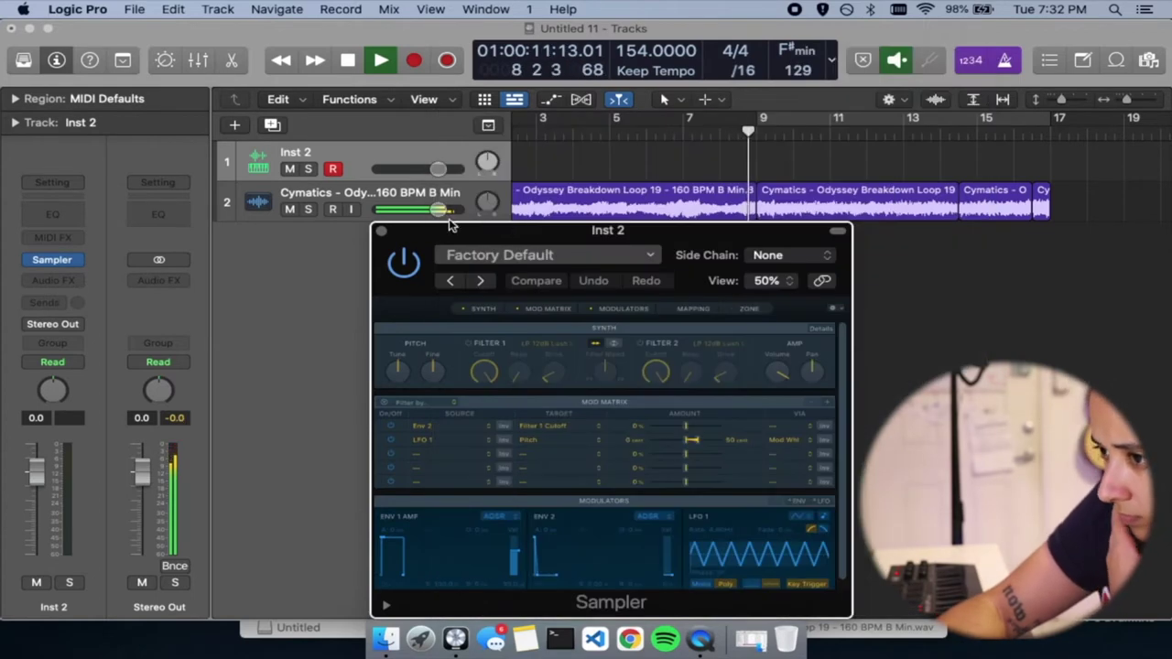
click(383, 231)
Duplicate the MURDA TRUNK track and load the Dark Trap Kit preset from the my samples folder into the copy's Sampler
key(super+d)
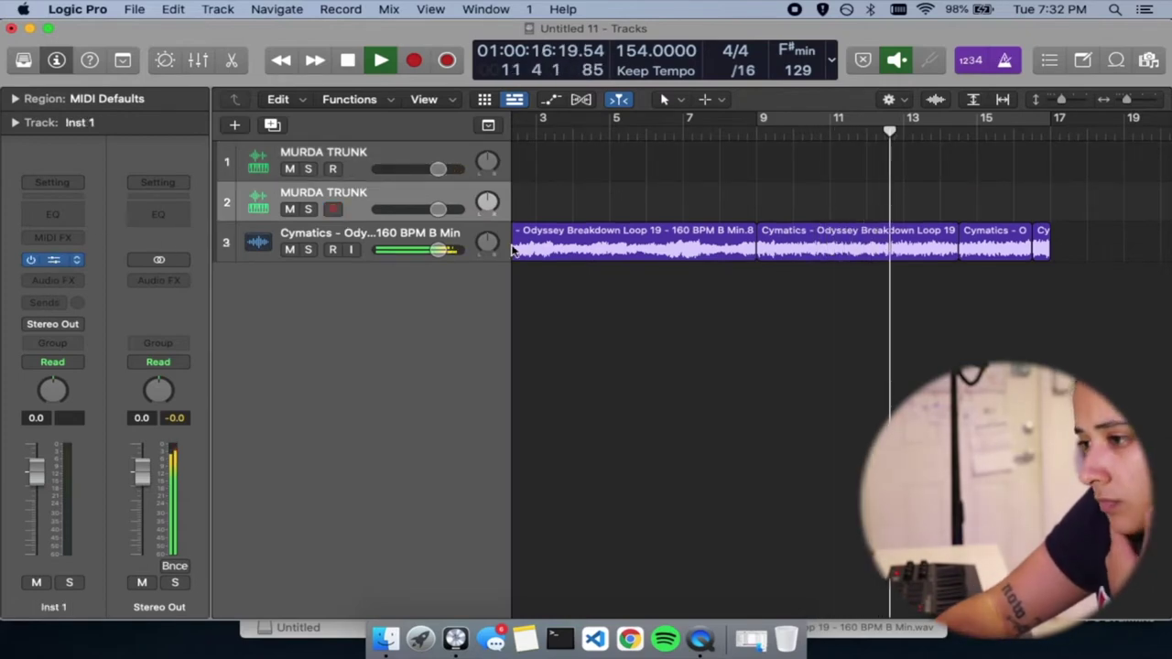
key(v)
click(560, 252)
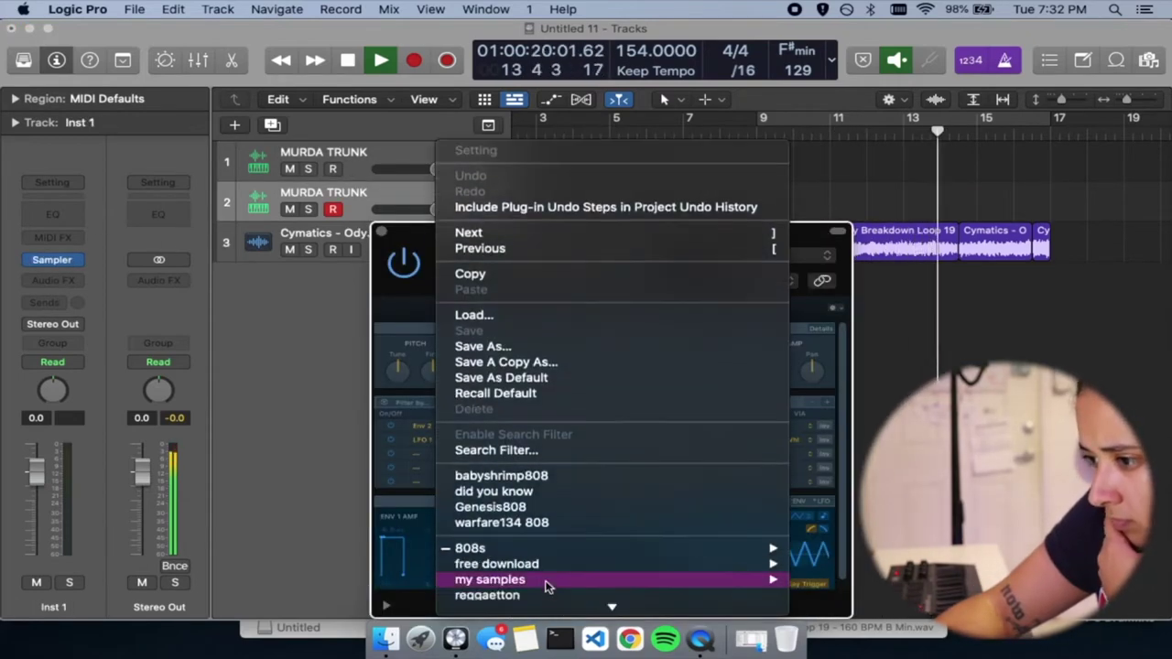
mouse_move(546, 580)
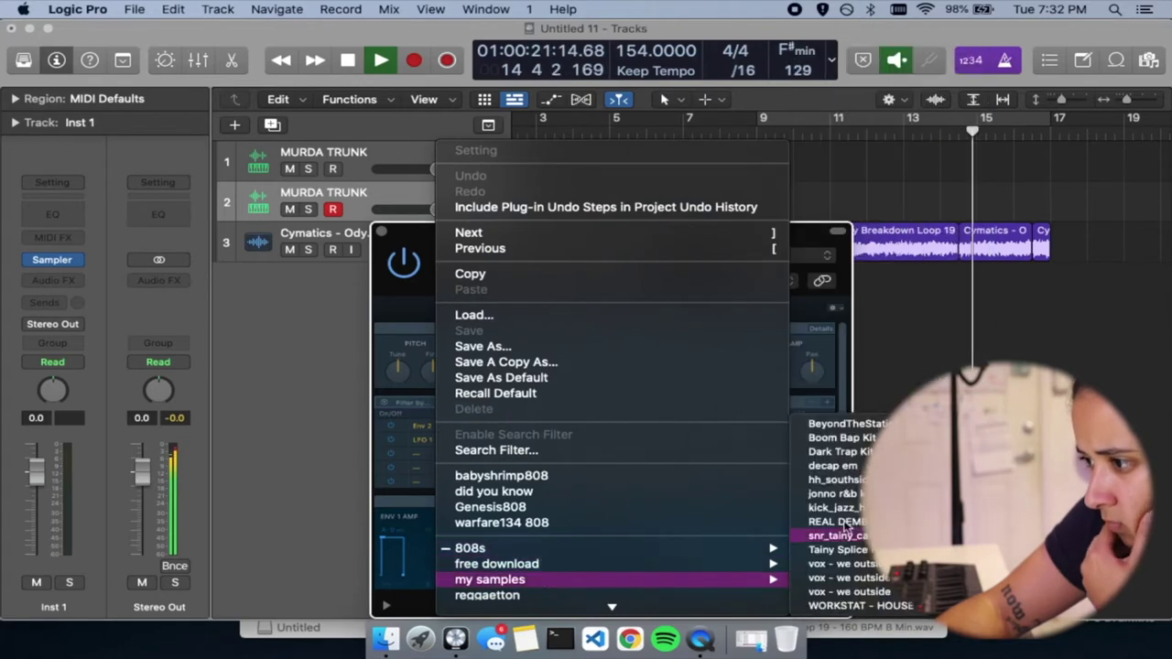
click(851, 463)
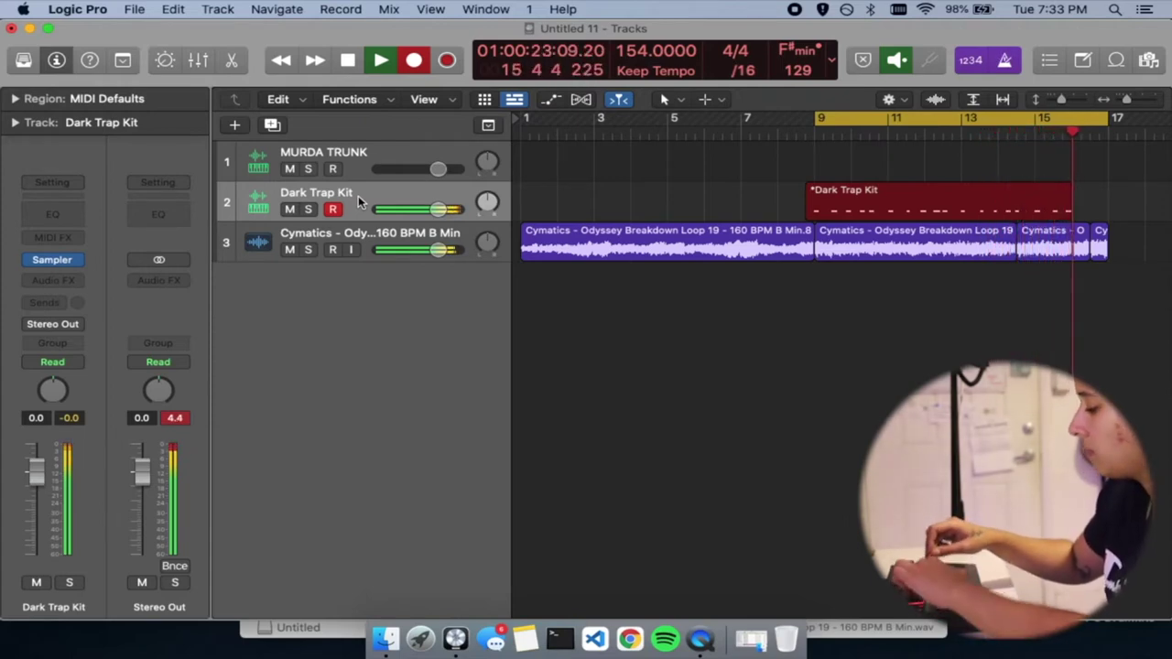
End the Dark Trap Kit recording and play its region in the Piano Roll with the track disarmed
key(space)
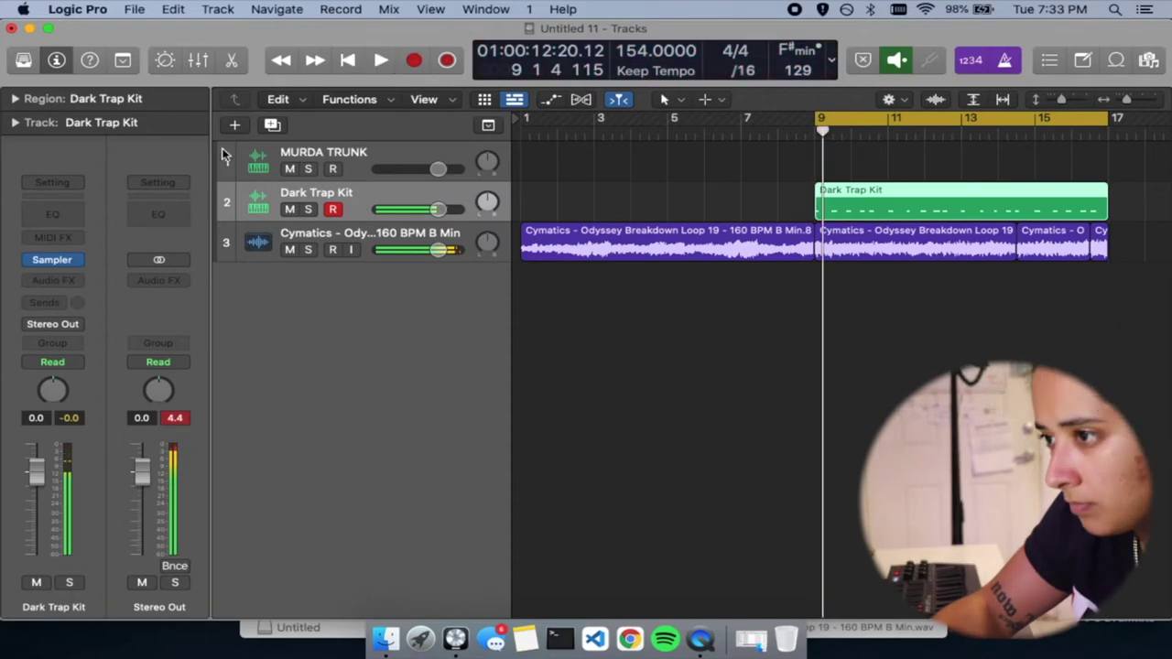
key(p)
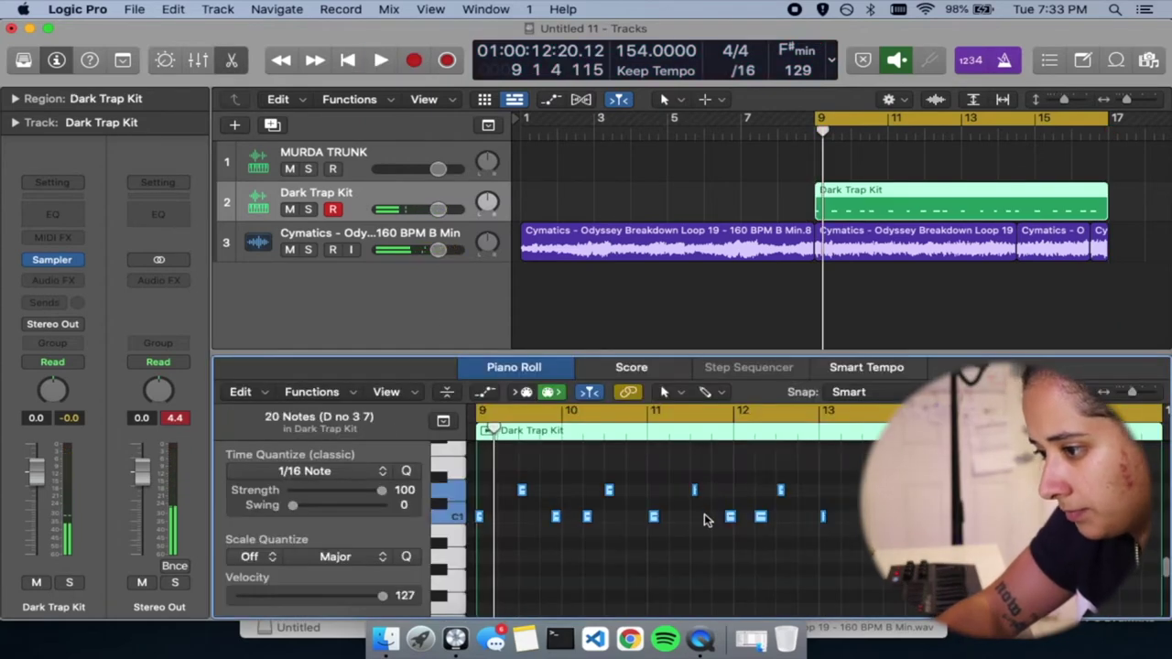
key(space)
click(333, 210)
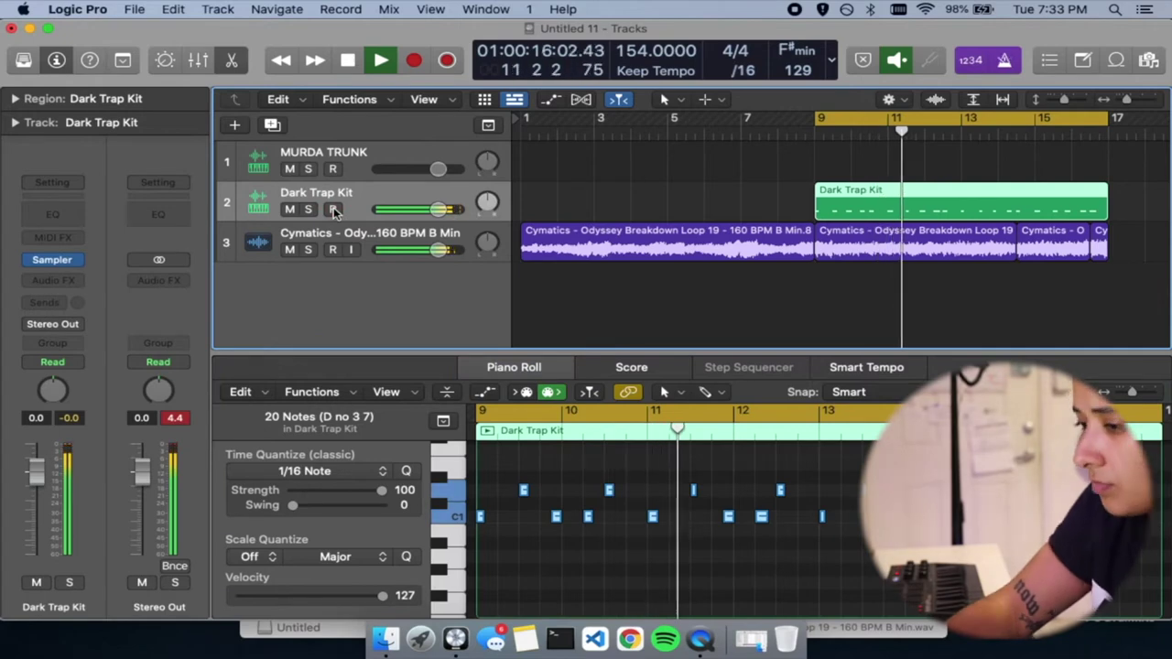
click(737, 477)
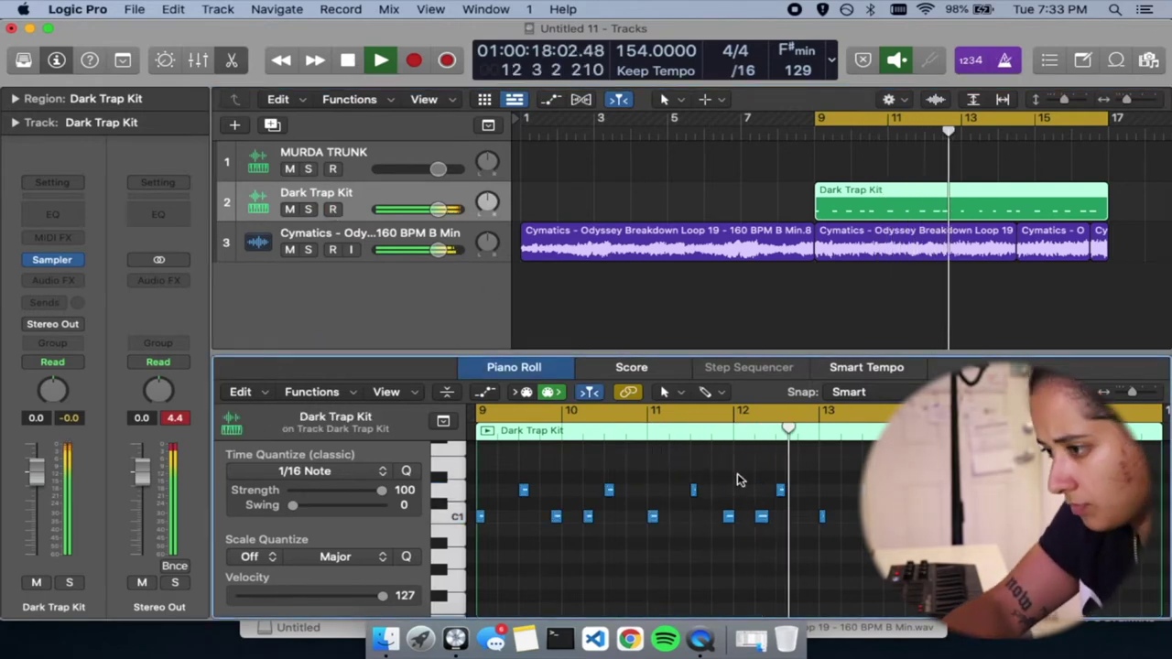
Set the velocity of the C1 note at about 12 2 to 109 and play from there
key(space)
click(756, 439)
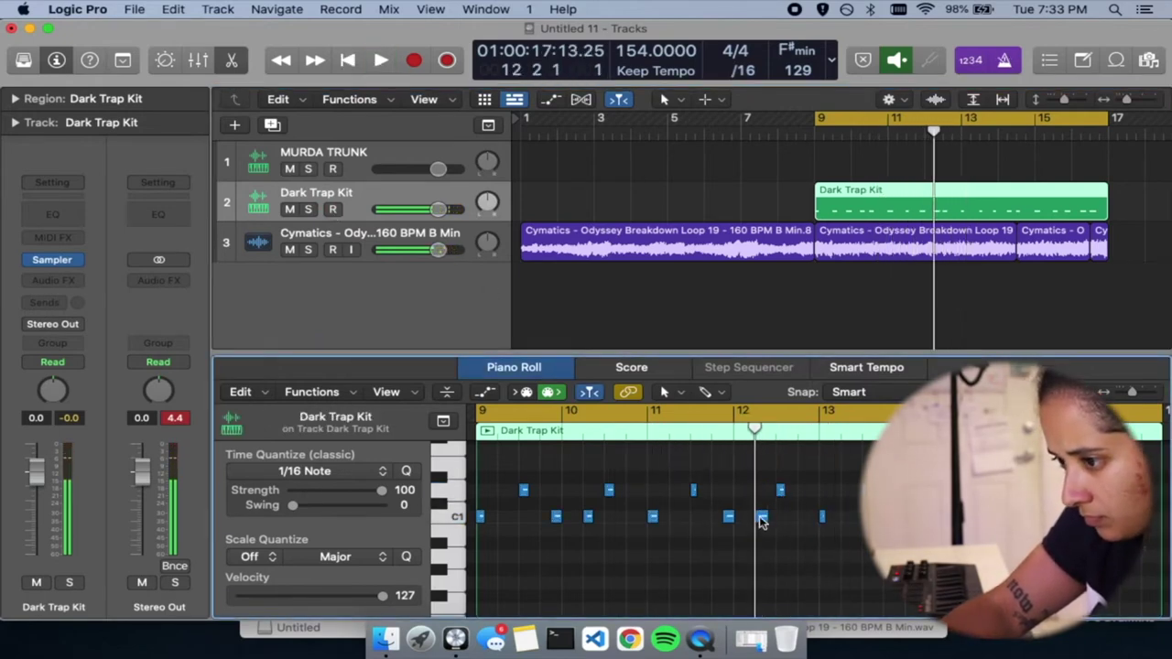
drag(365, 596, 363, 596)
key(space)
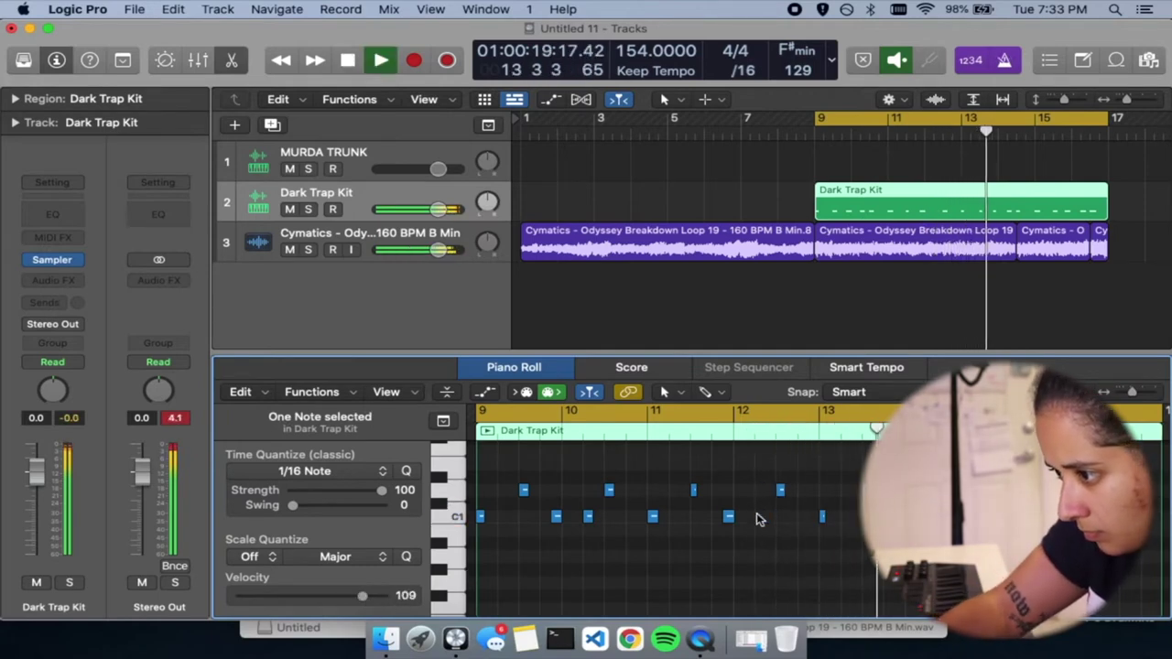
Add a C1 note at about 12 2 in the Dark Trap Kit region and play that passage back
key(space)
click(687, 426)
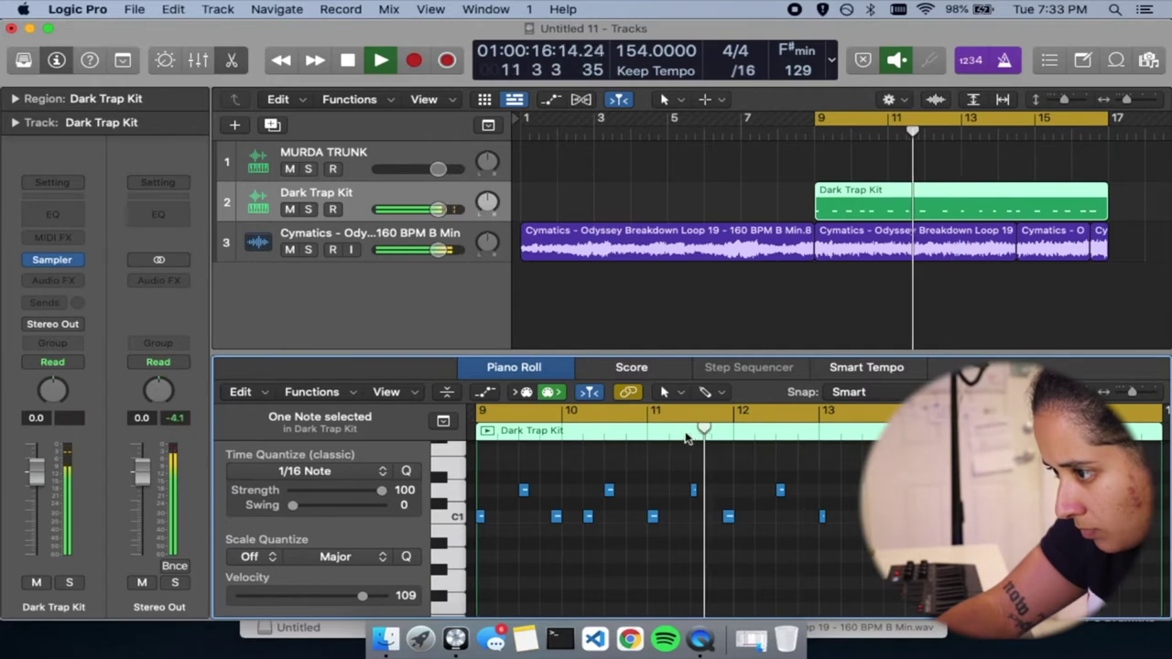
click(762, 519)
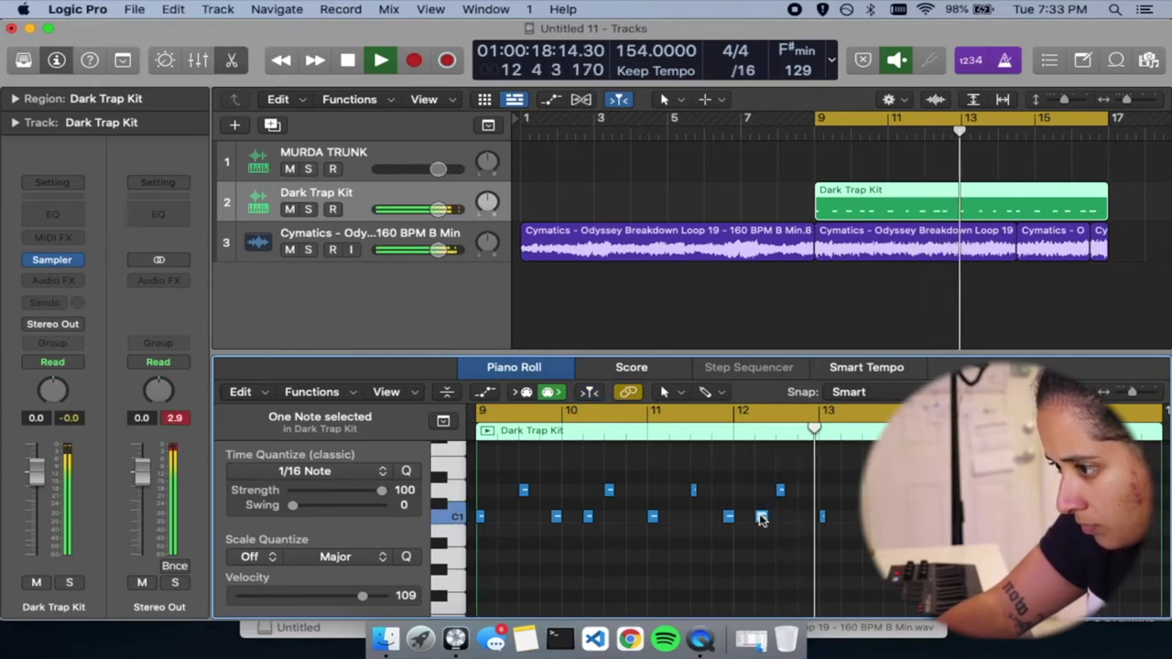
key(space)
key(space)
click(753, 471)
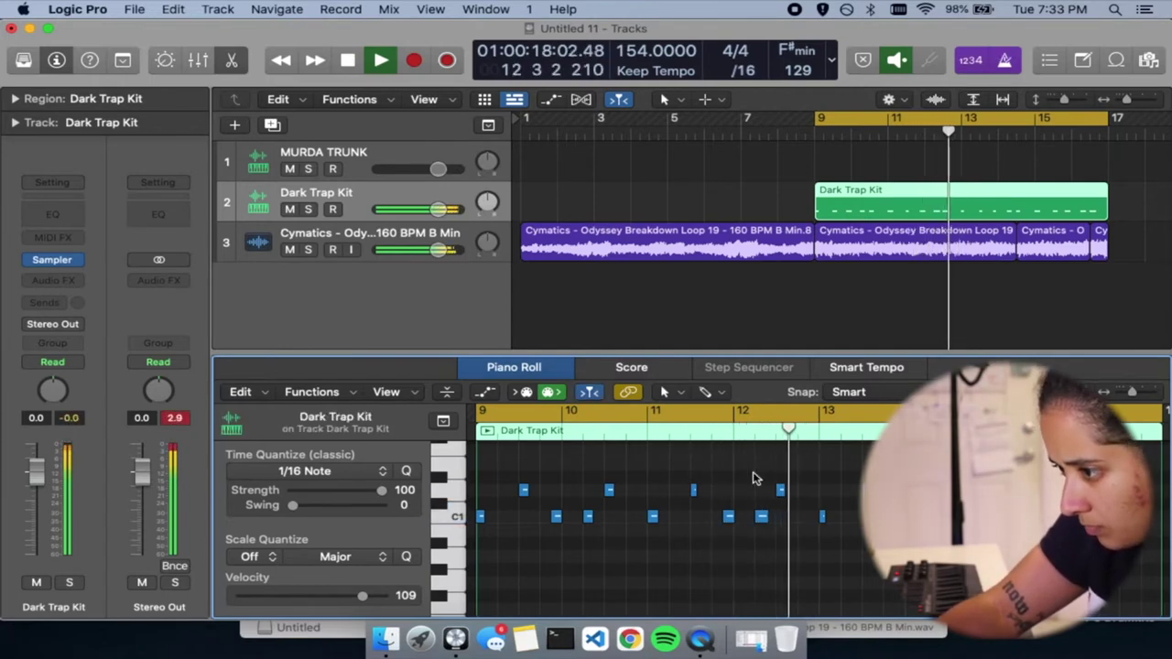
Shorten the C1 note at about 12 2 to roughly half its length and listen to the passage
scroll(778, 537, up, 4)
scroll(778, 534, left, 2)
click(593, 435)
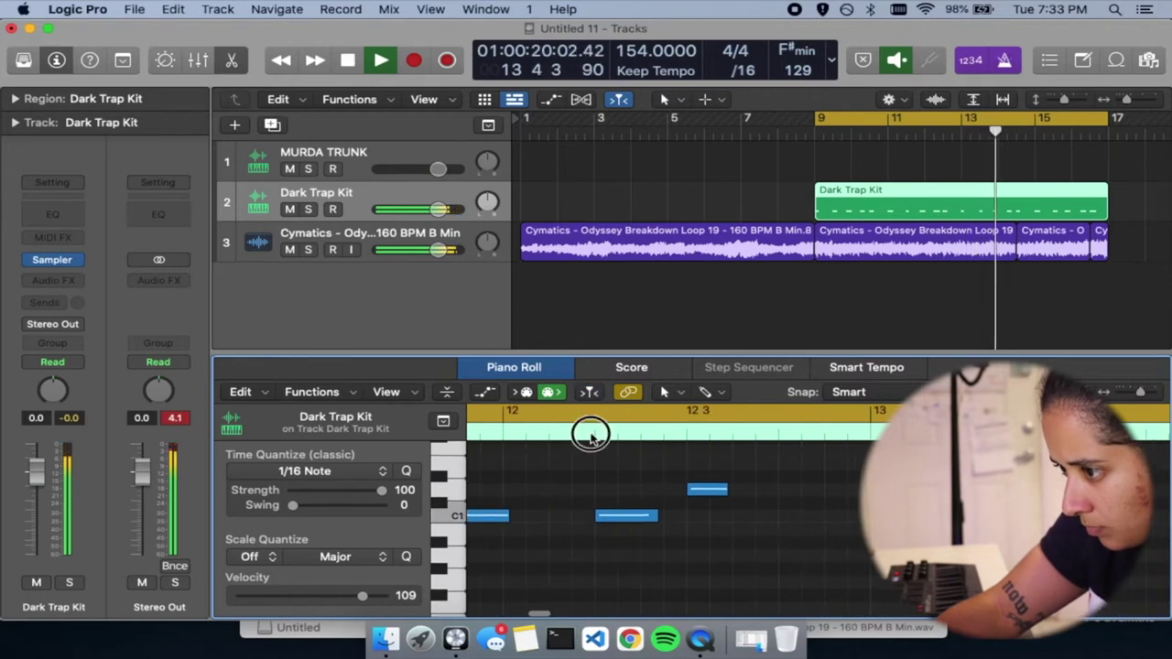
drag(652, 516, 623, 515)
click(688, 563)
key(space)
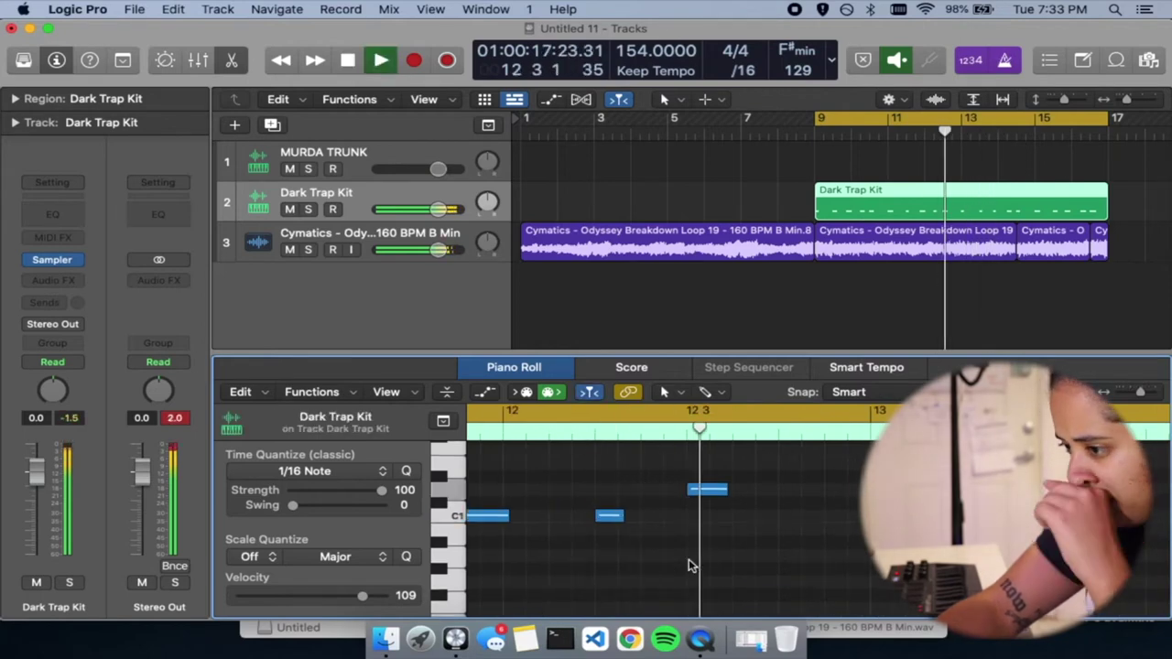
right_click(689, 565)
click(562, 555)
scroll(562, 555, left, 3)
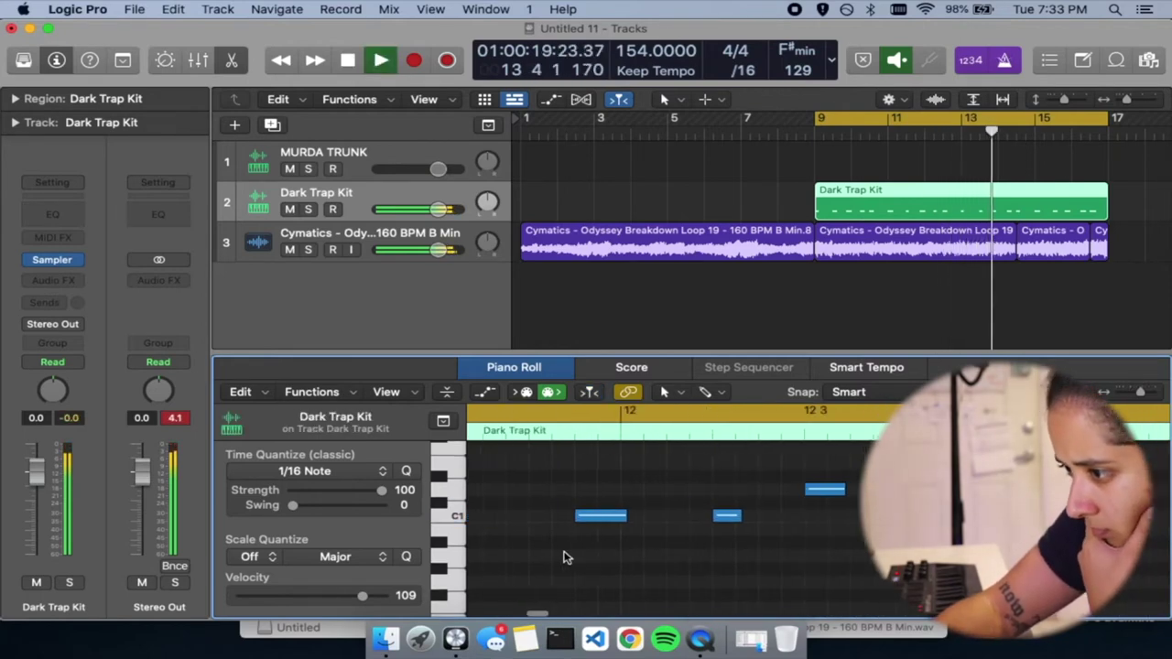
drag(703, 517, 696, 518)
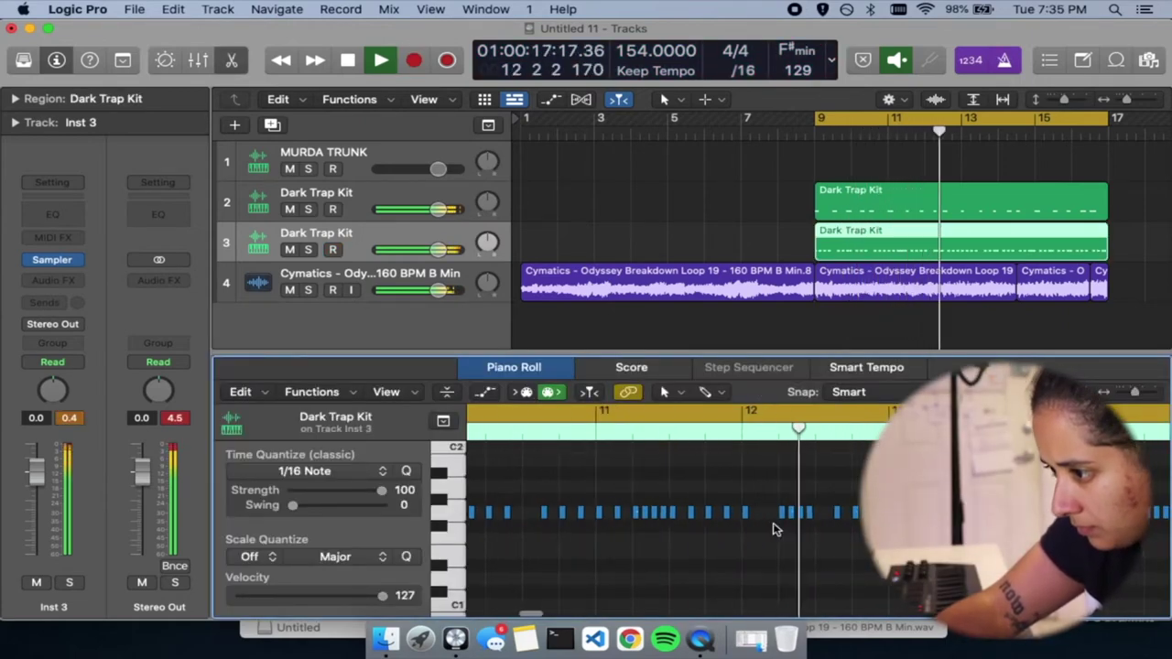
Delete a note just after bar 12 in the Inst 3 track's Dark Trap Kit region while playing from bar 9
click(762, 516)
key(Return)
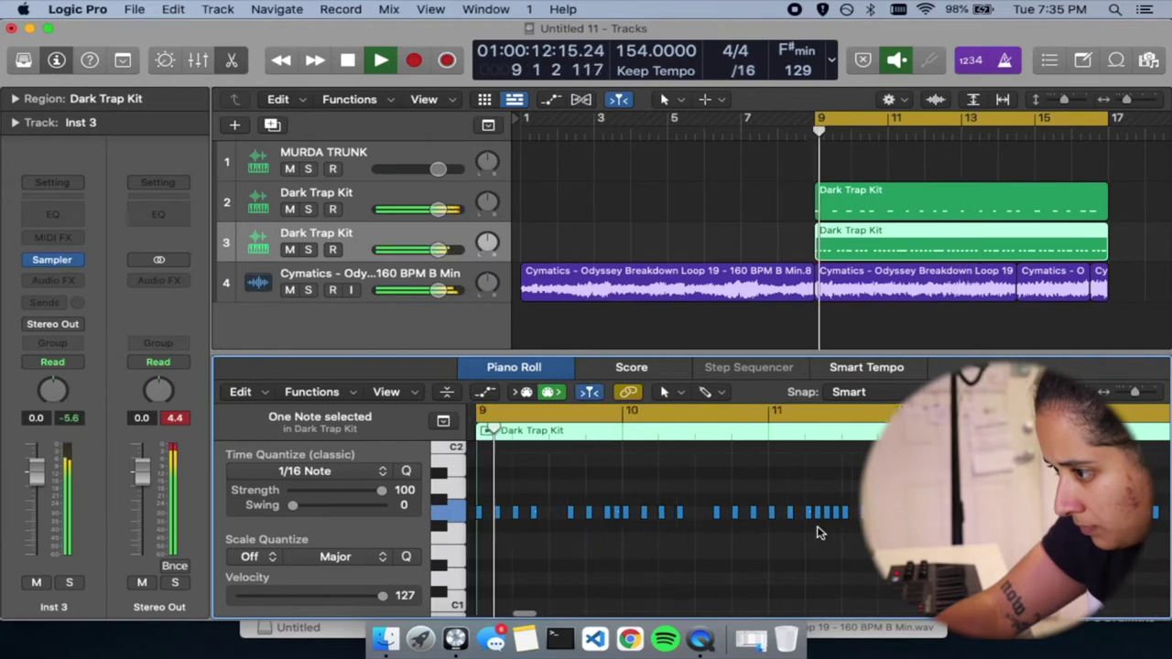
scroll(819, 531, right, 1)
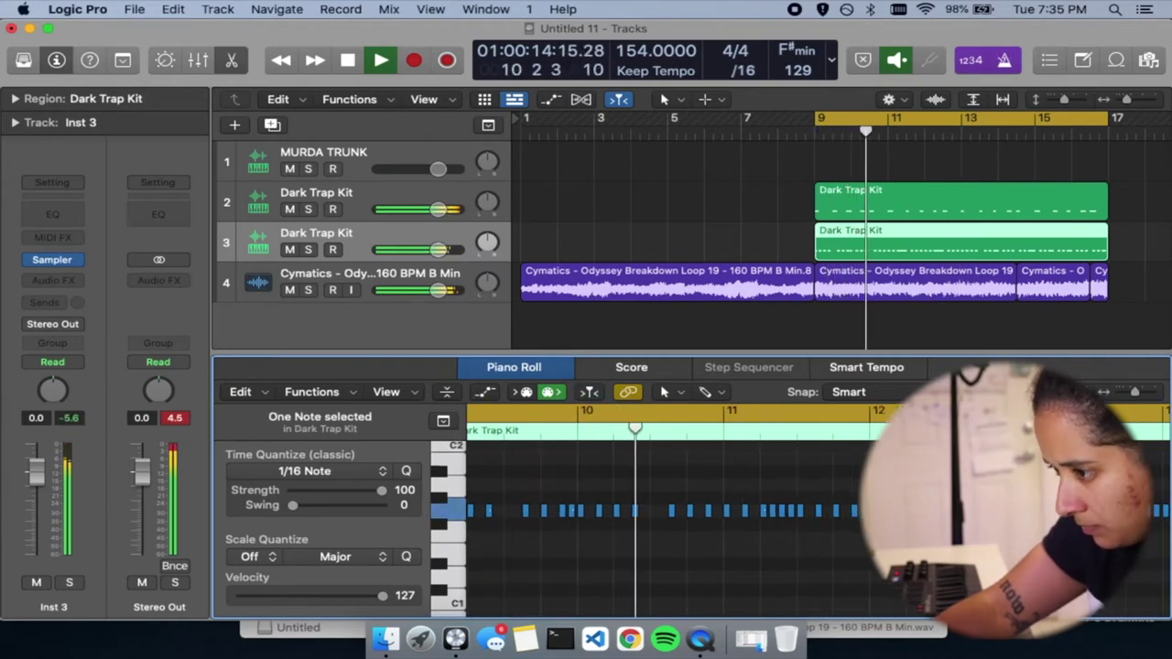
key(Delete)
scroll(662, 522, right, 2)
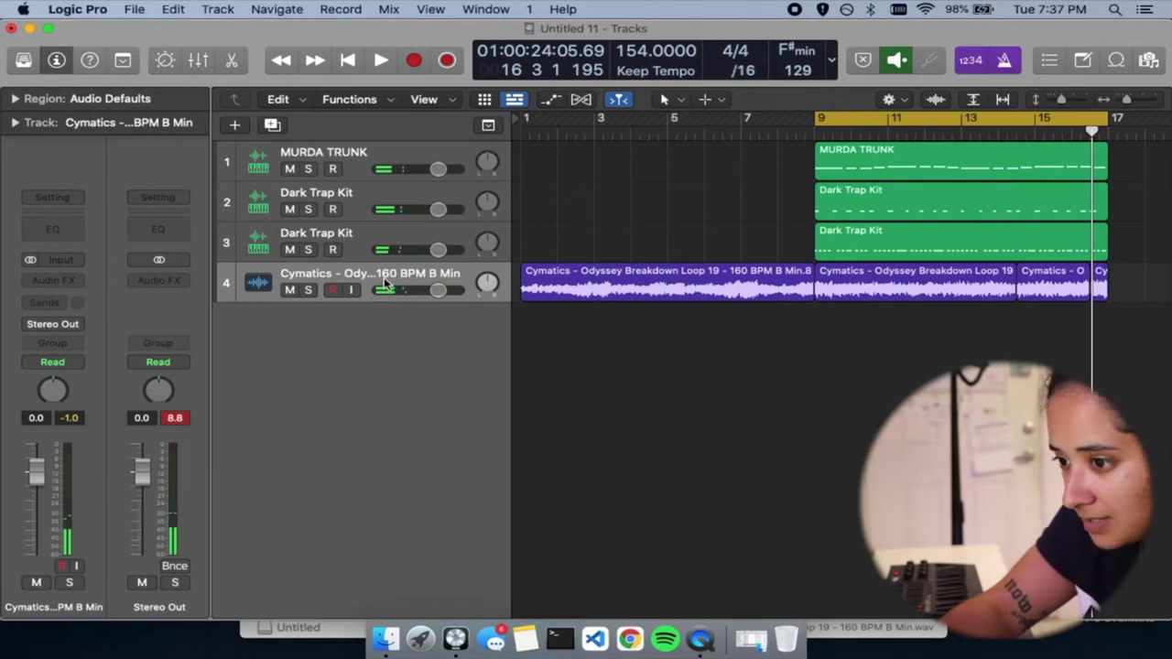
Mute the MURDA TRUNK track and insert a Vocal Transformer on the Cymatics loop track
click(65, 288)
mouse_move(131, 510)
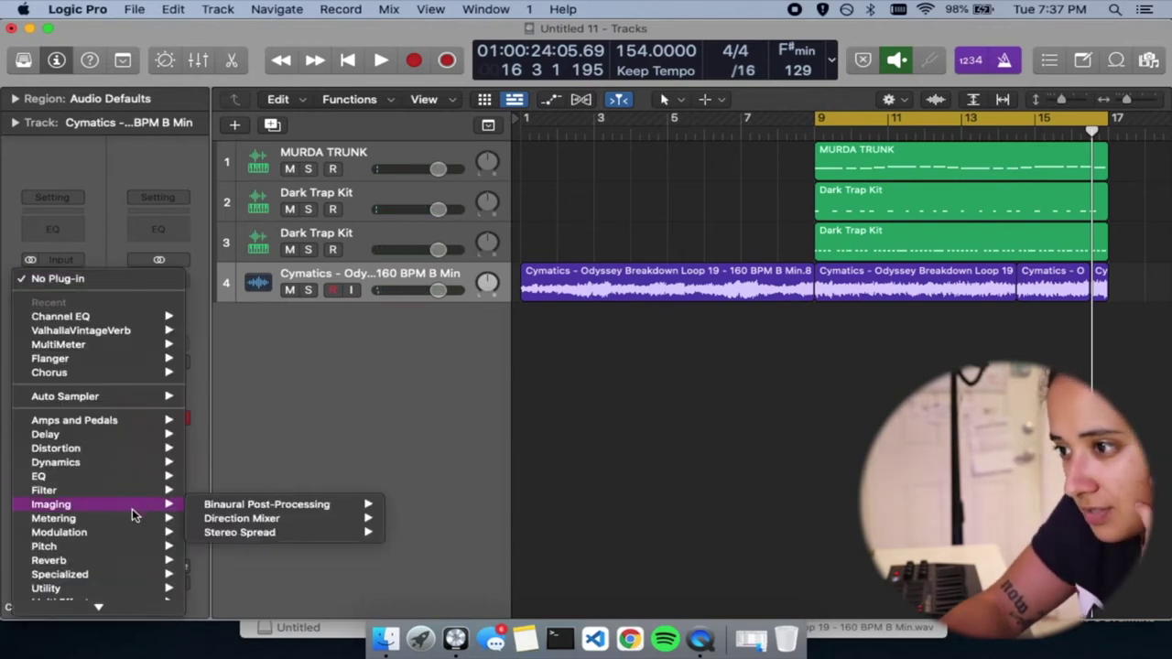
click(291, 174)
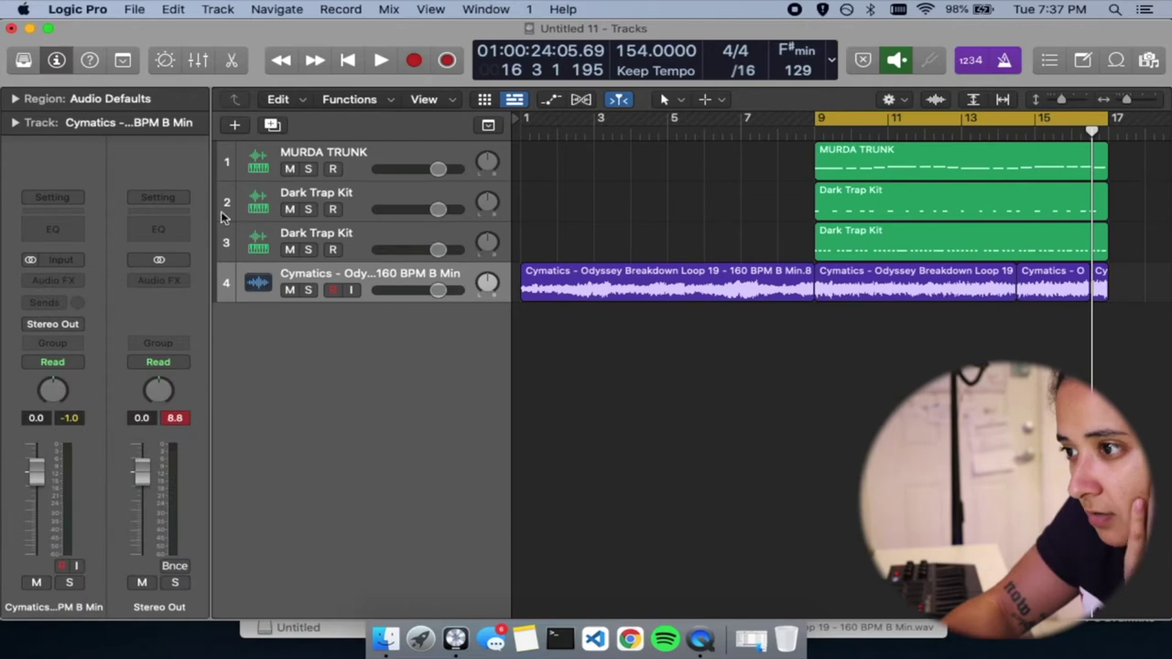
click(288, 170)
Add a stereo Pitch Shifter with Latency Comp on to the Cymatics track, start playback and close the Vocal Transformer window
mouse_move(275, 545)
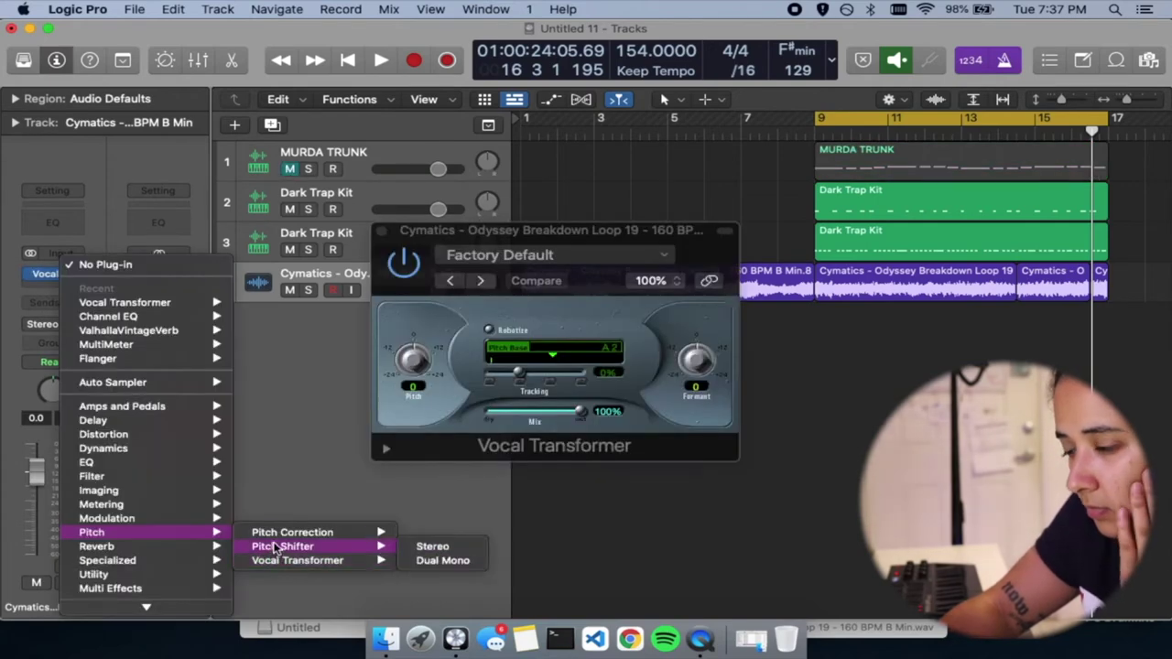
click(433, 547)
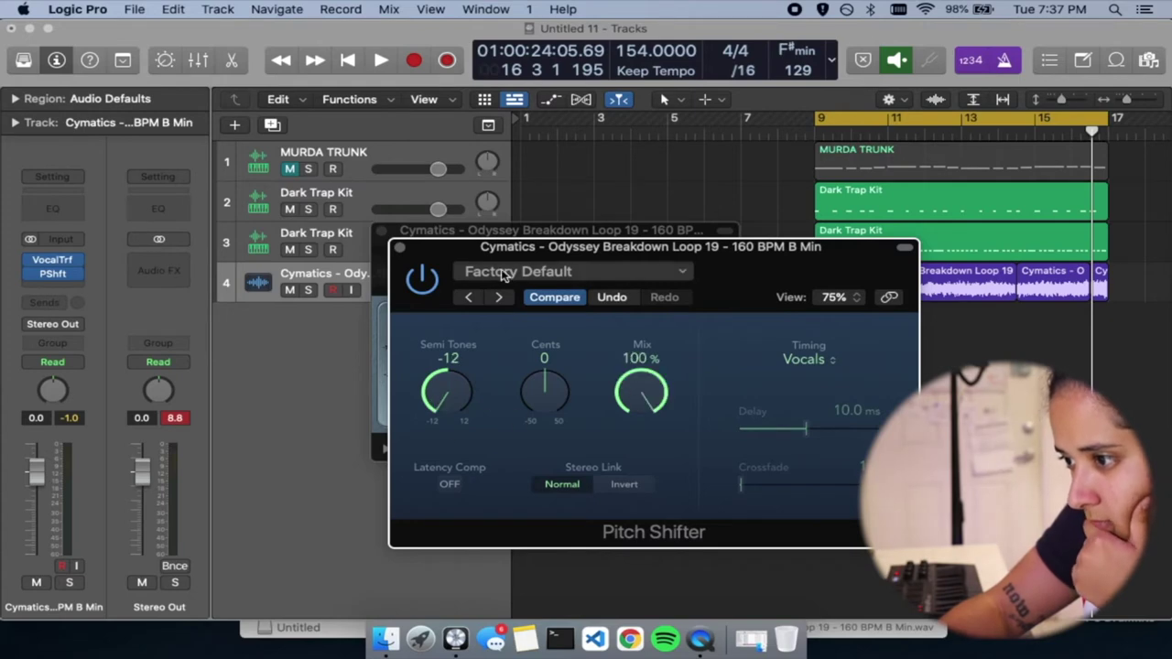
click(450, 484)
key(space)
click(381, 230)
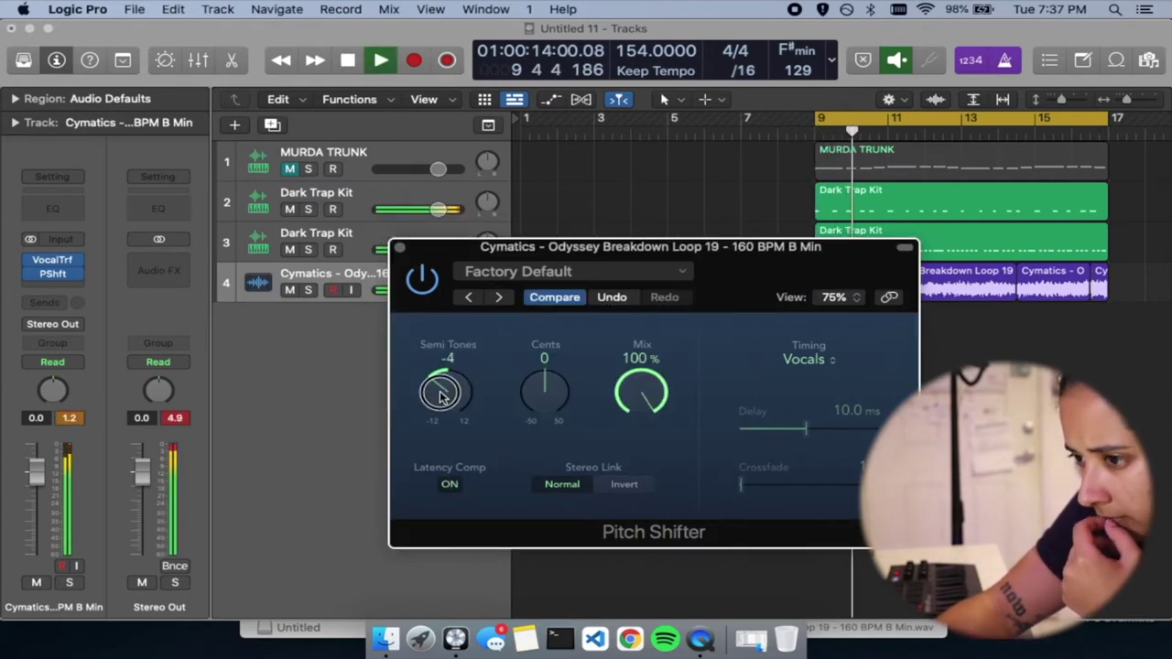
Set the Pitch Shifter to -3 semitones during playback and close its window
click(77, 419)
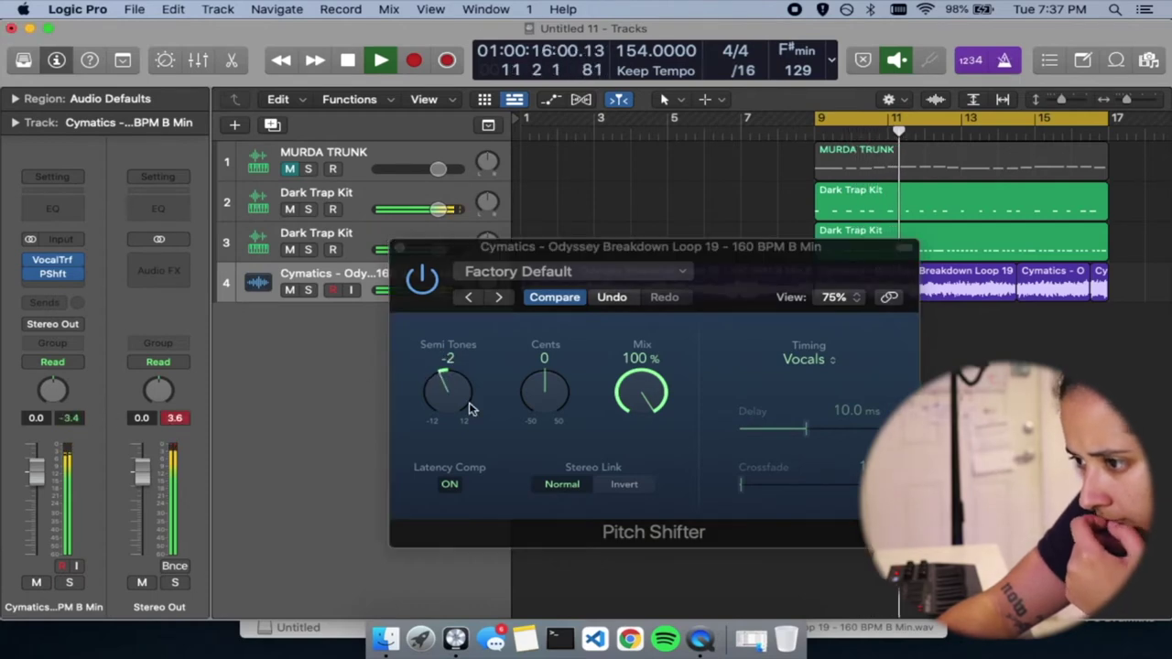
click(455, 403)
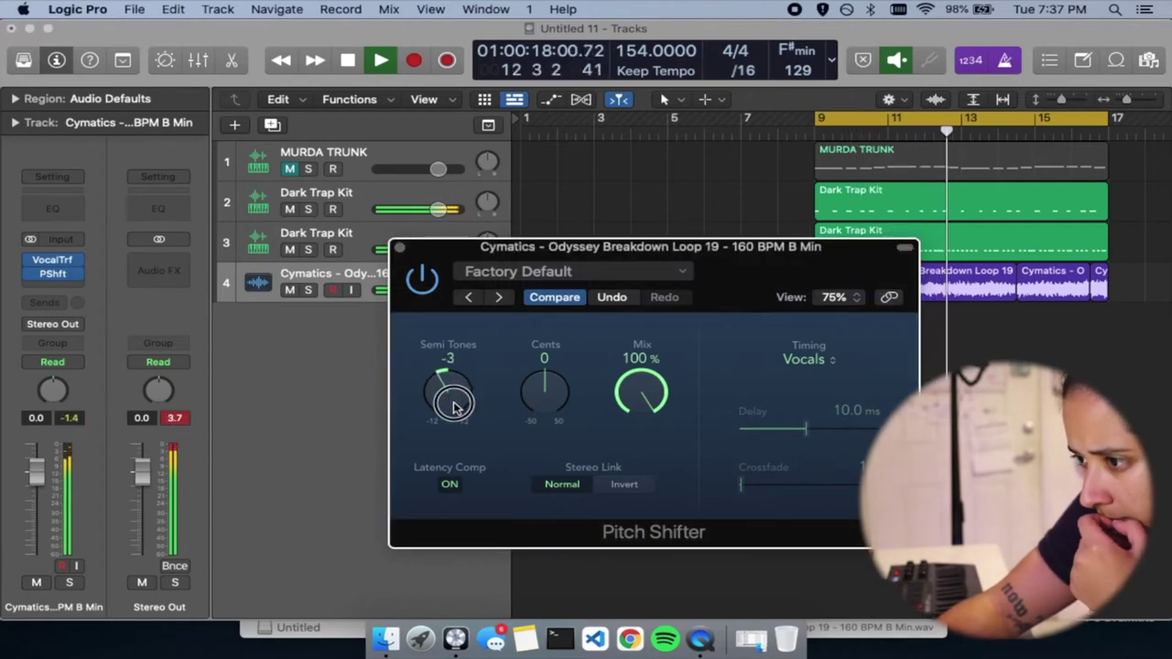
click(398, 248)
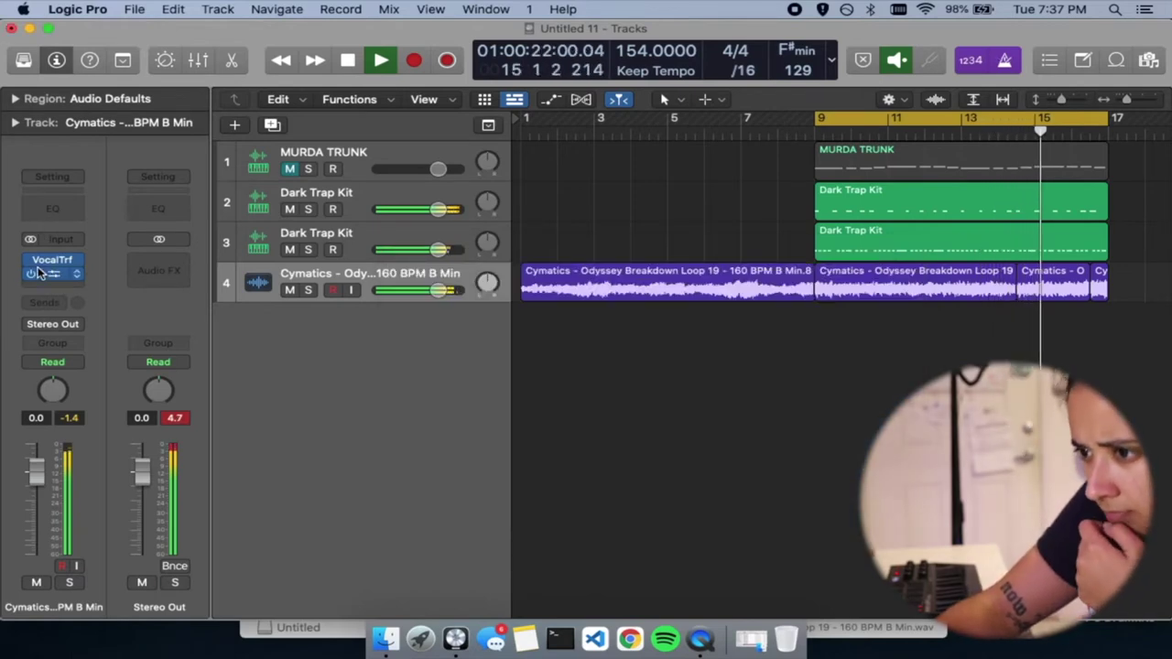
Remove the Vocal Transformer from the Cymatics track and check the Pitch Shifter settings
click(80, 263)
click(77, 264)
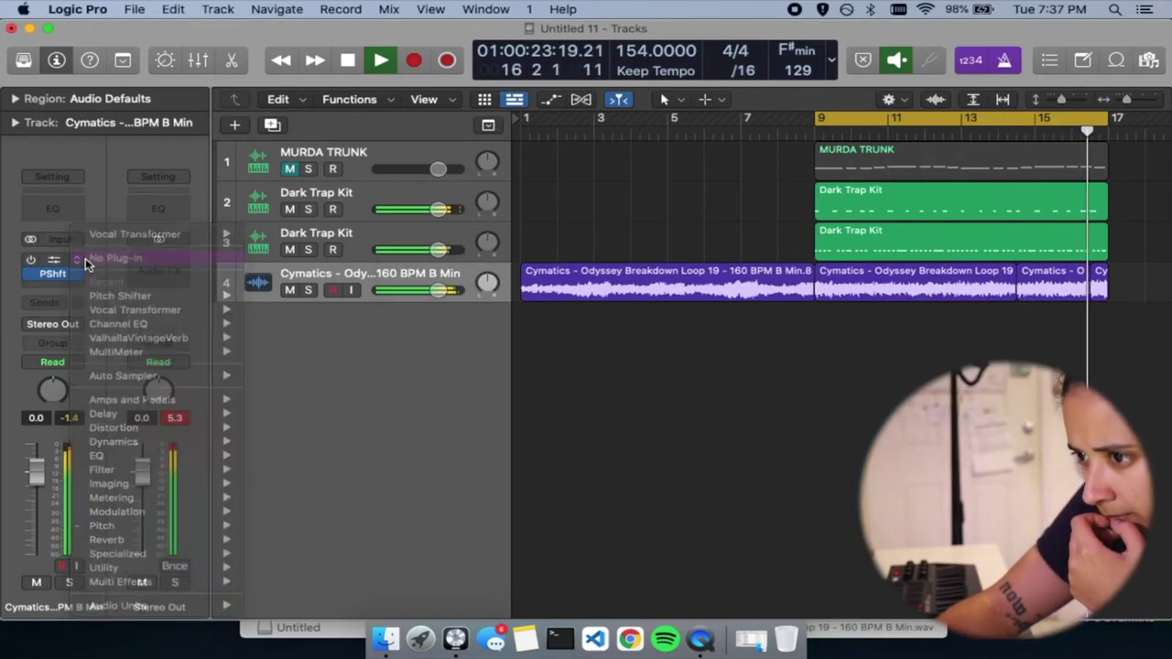
click(54, 276)
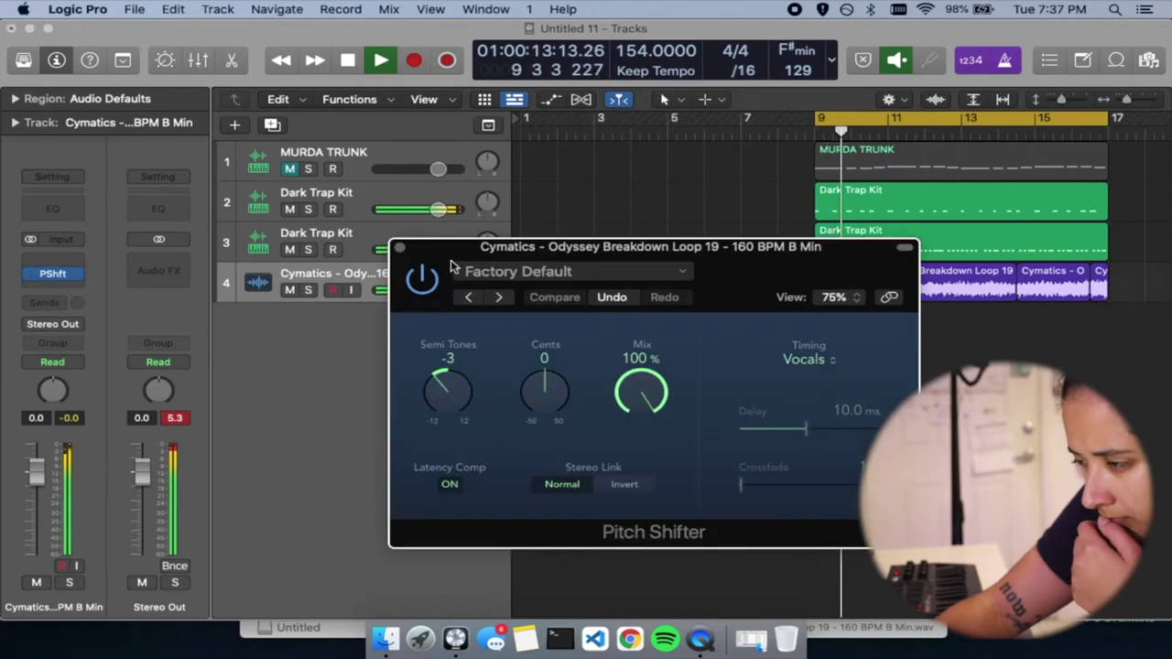
click(400, 248)
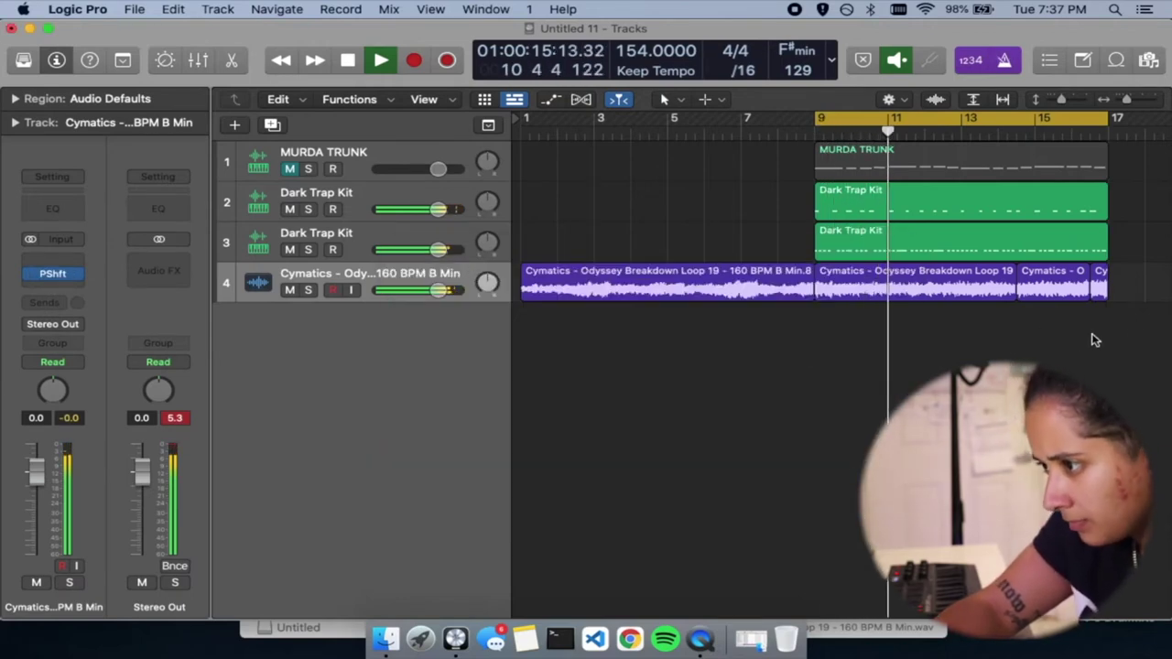
Stop playback and bounce all four Cymatics regions in place
key(space)
drag(1131, 339, 803, 290)
right_click(879, 289)
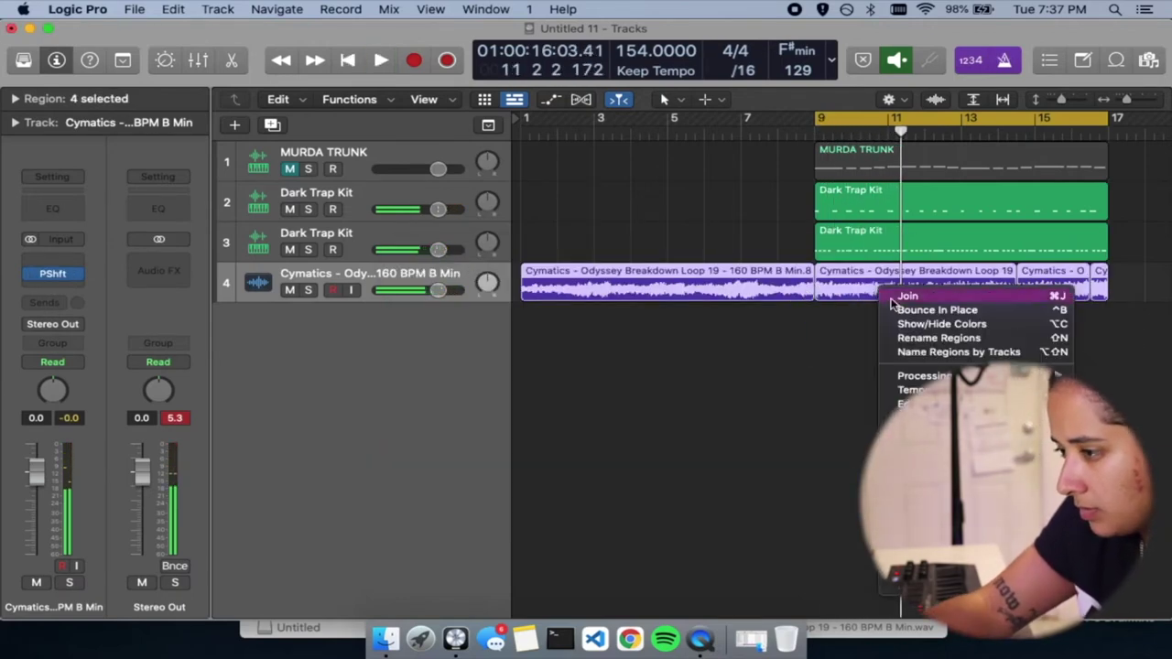
click(937, 310)
key(Return)
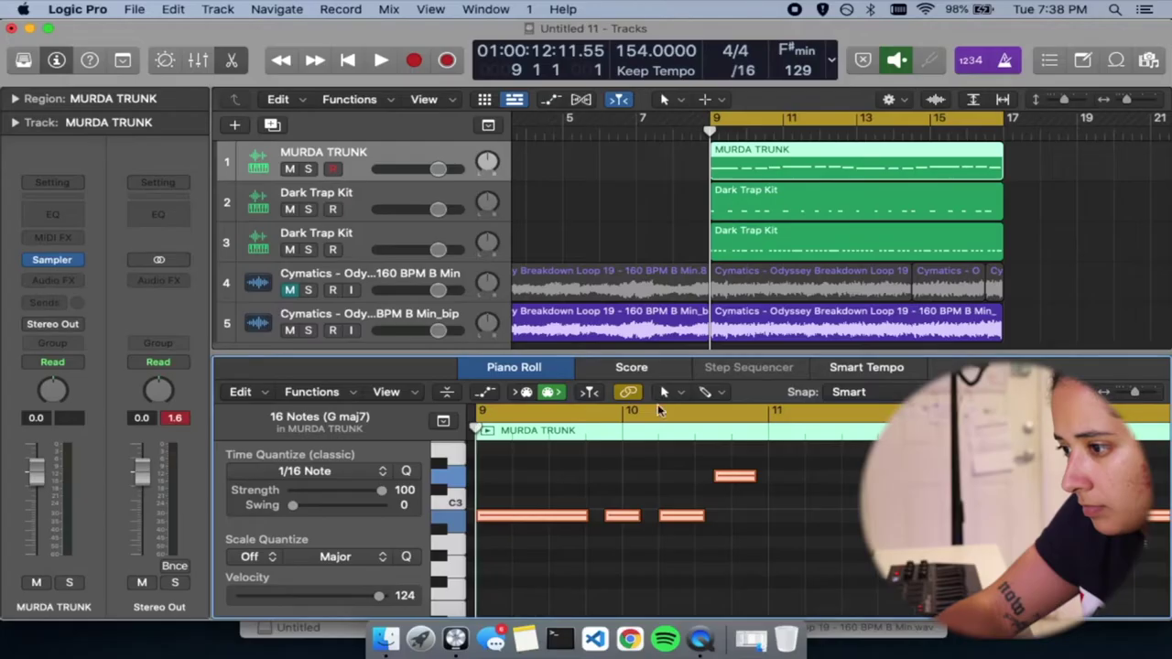
Transpose all MURDA TRUNK notes down three semitones, play the result and close the Piano Roll
key(super+a)
drag(542, 516, 542, 555)
key(space)
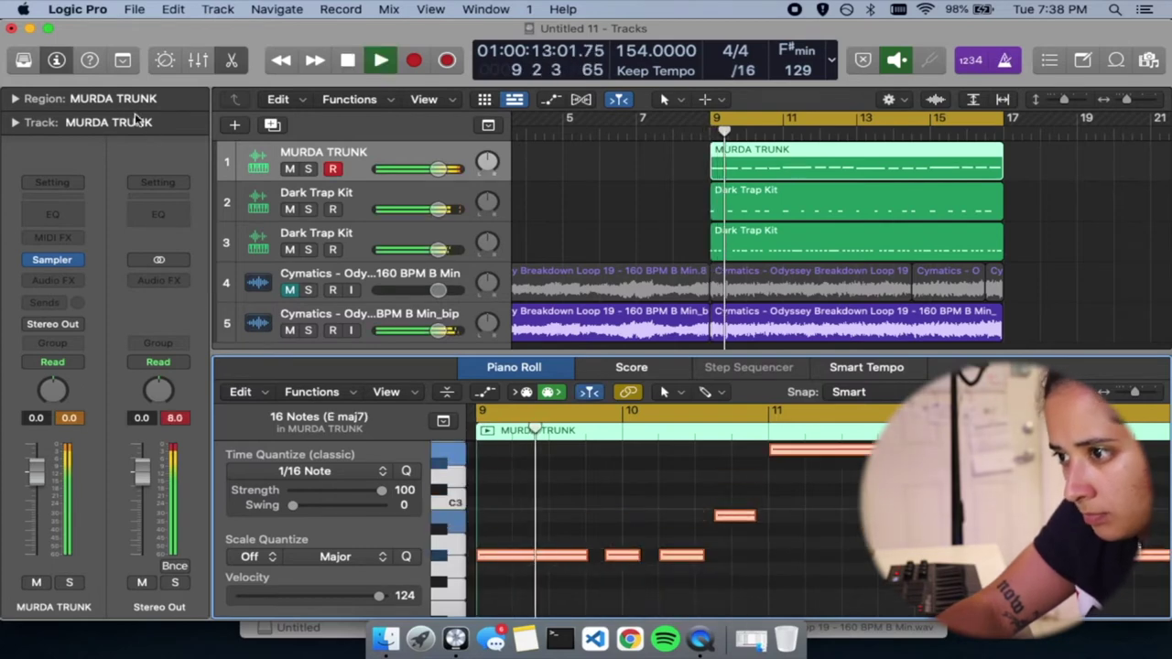
click(231, 61)
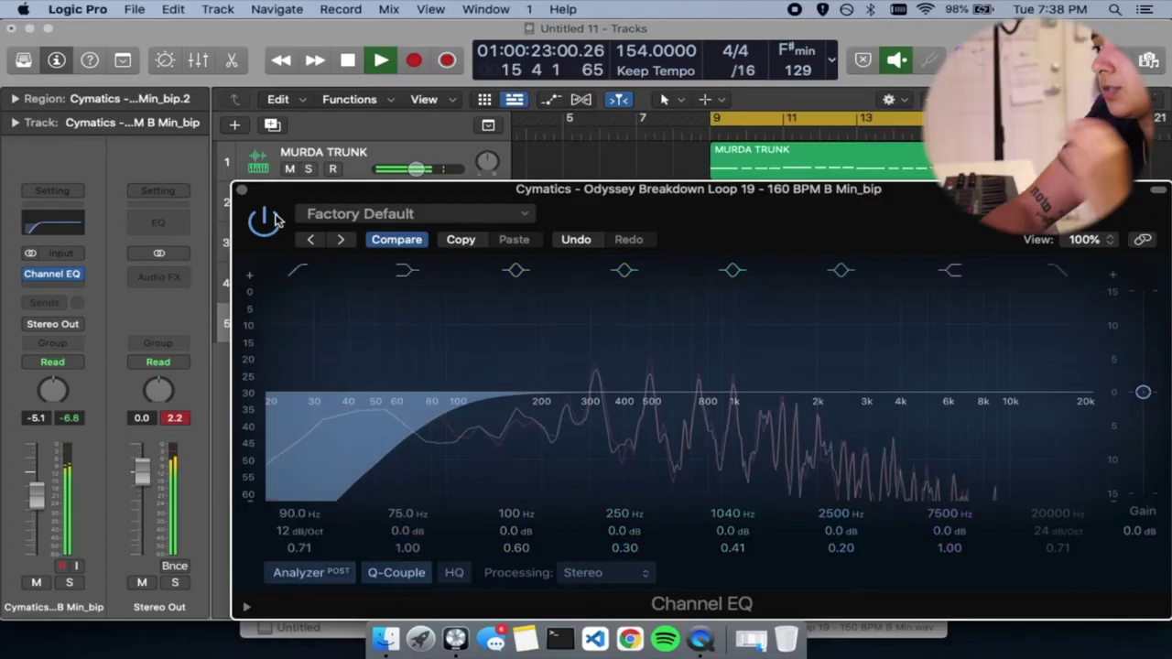
Reopen the bounced Cymatics track's Channel EQ and raise its low cut to 125 Hz with a Q of 0.67
key(space)
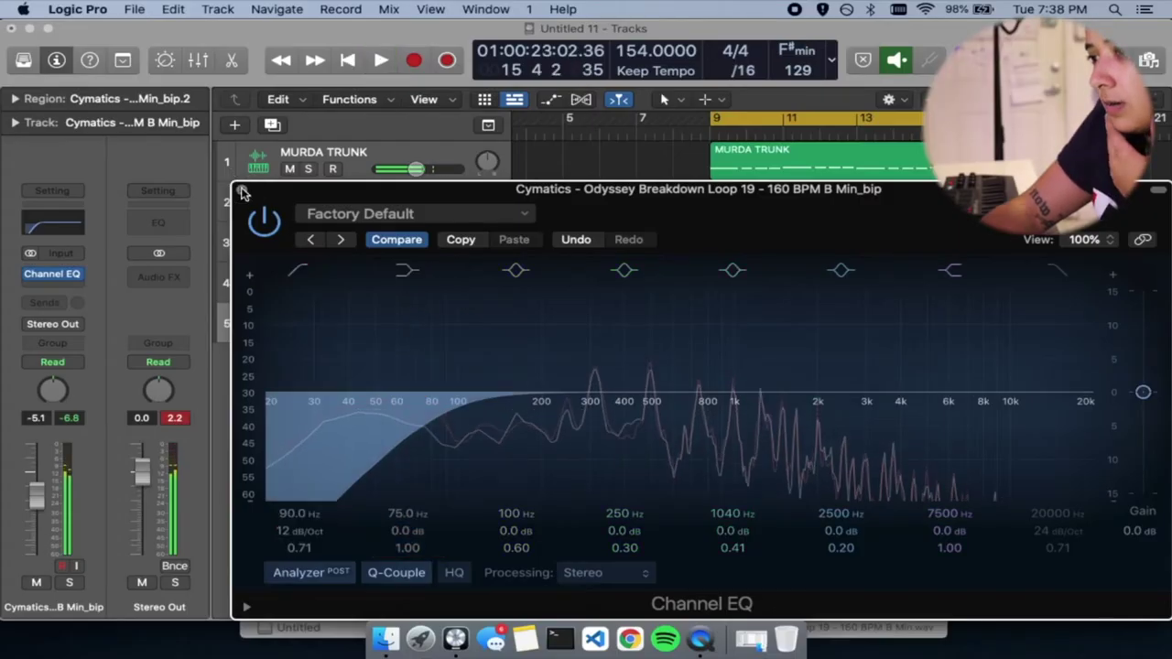
click(242, 191)
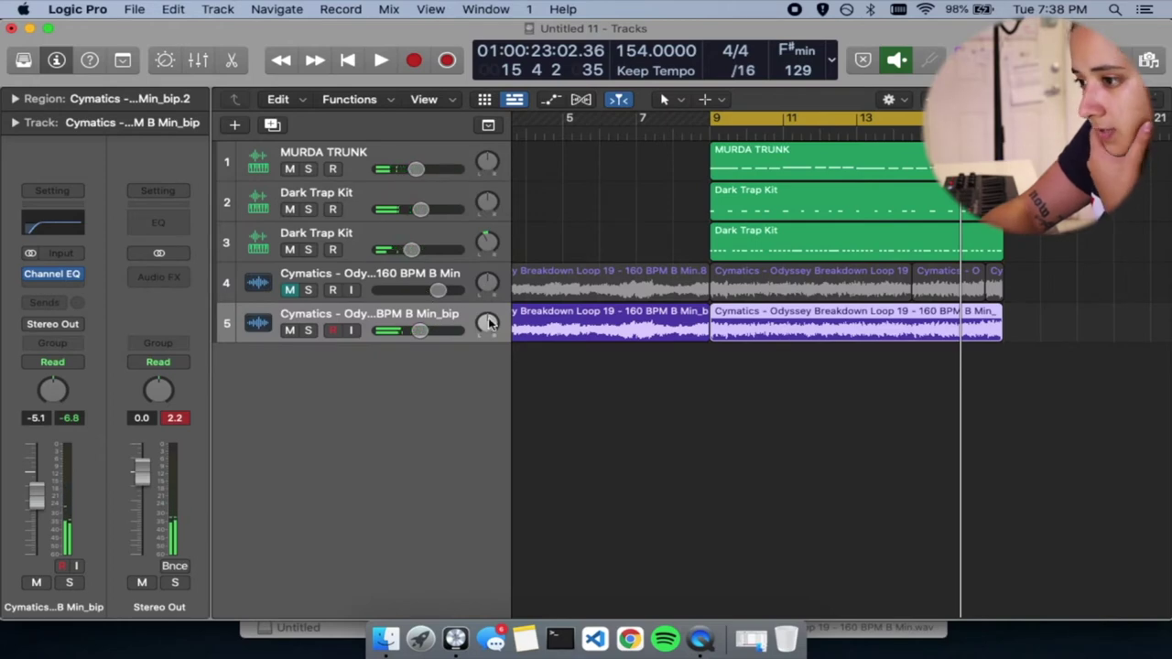
click(51, 223)
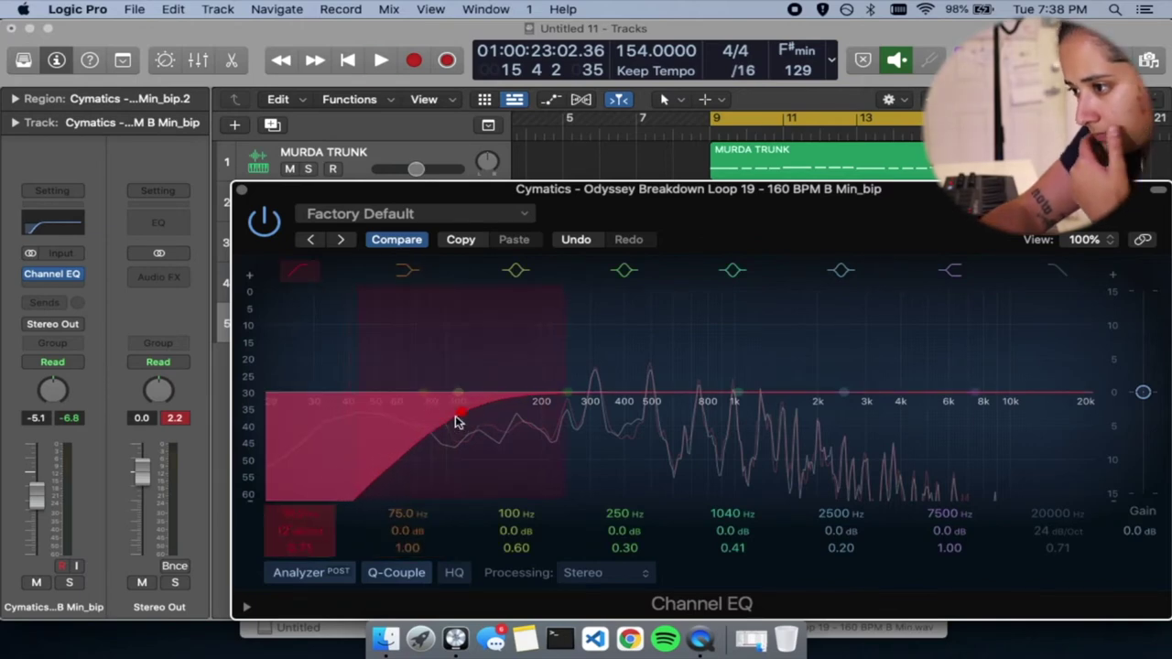
key(space)
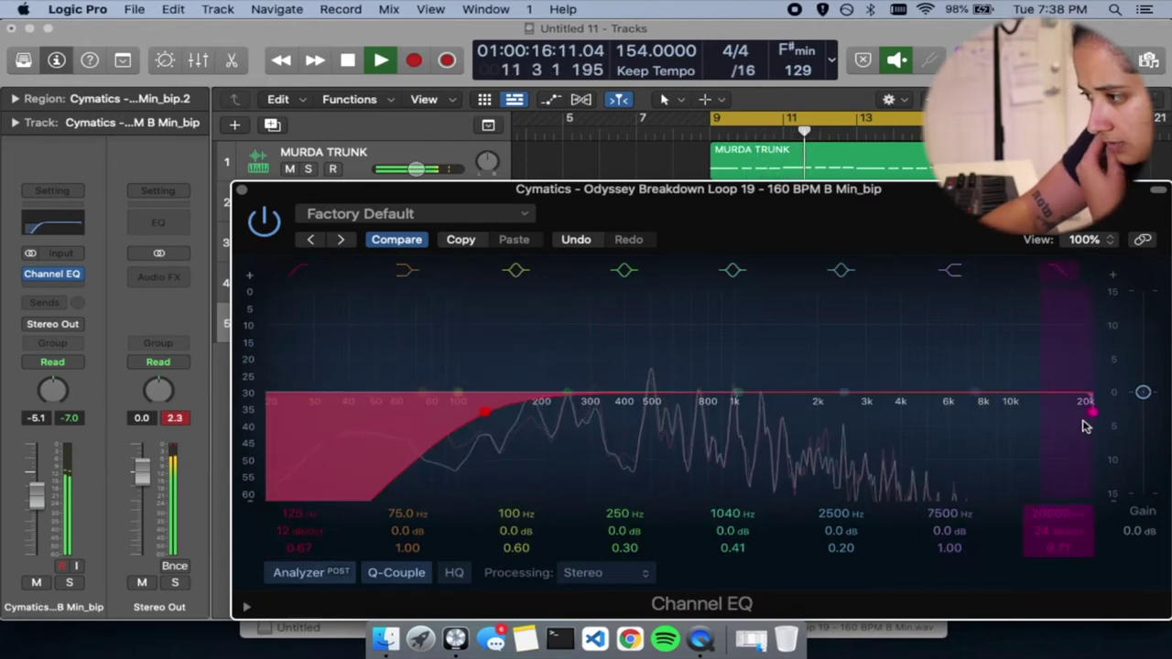
Enable the Channel EQ's high cut at 8950 Hz with a 12 dB/Oct slope and close the plug-in
drag(1053, 424, 1017, 439)
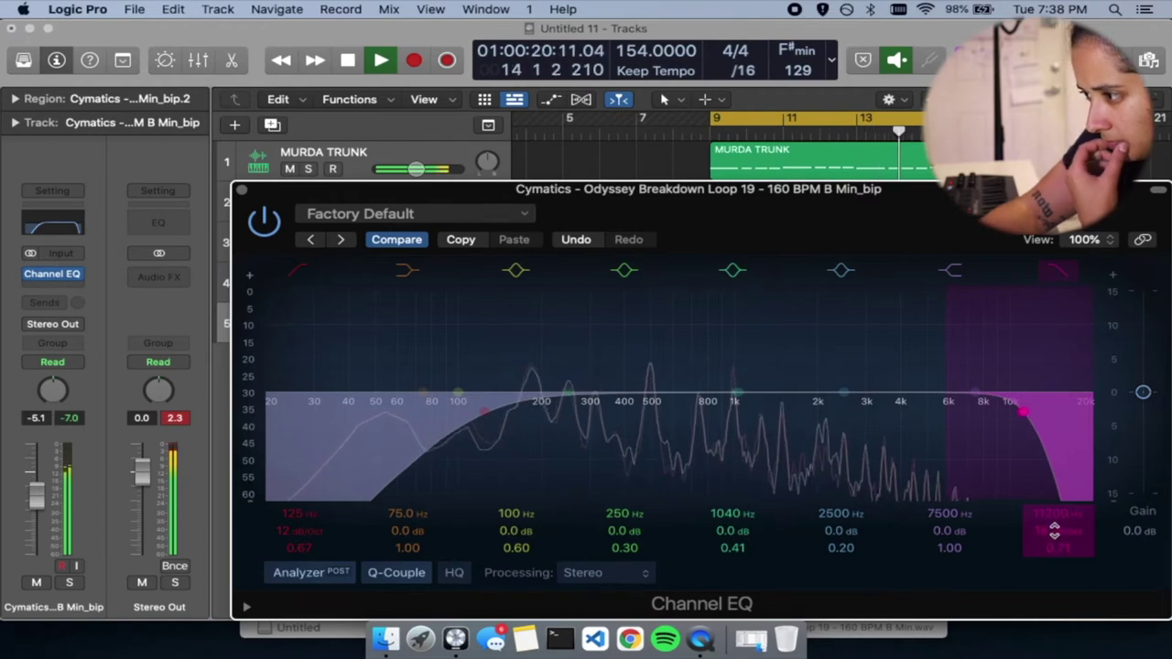
drag(1020, 432, 996, 432)
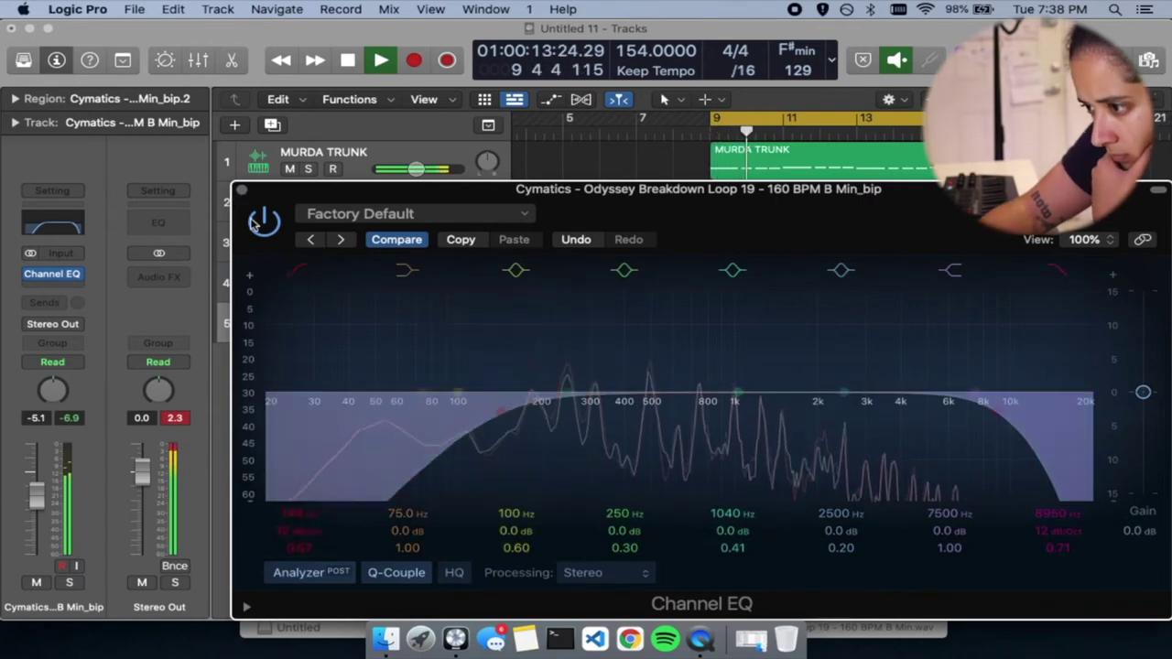
click(241, 194)
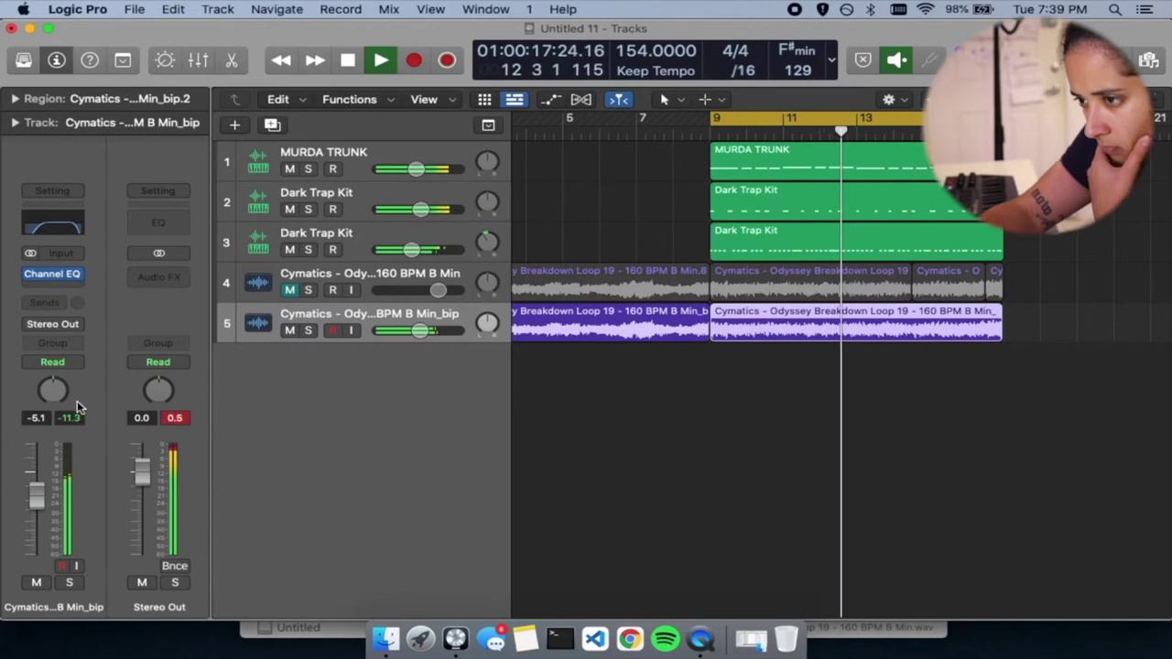
Lower the low cut of the bounced Cymatics track's Channel EQ to just above 100 Hz and close the plug-in
click(55, 224)
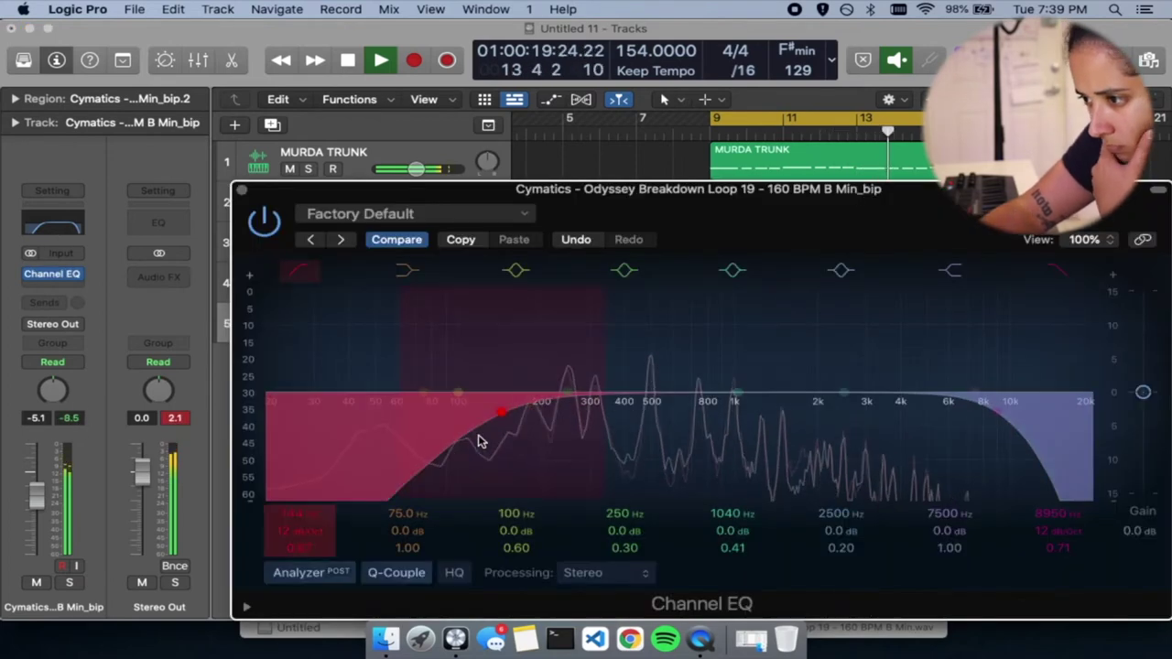
drag(446, 436, 440, 436)
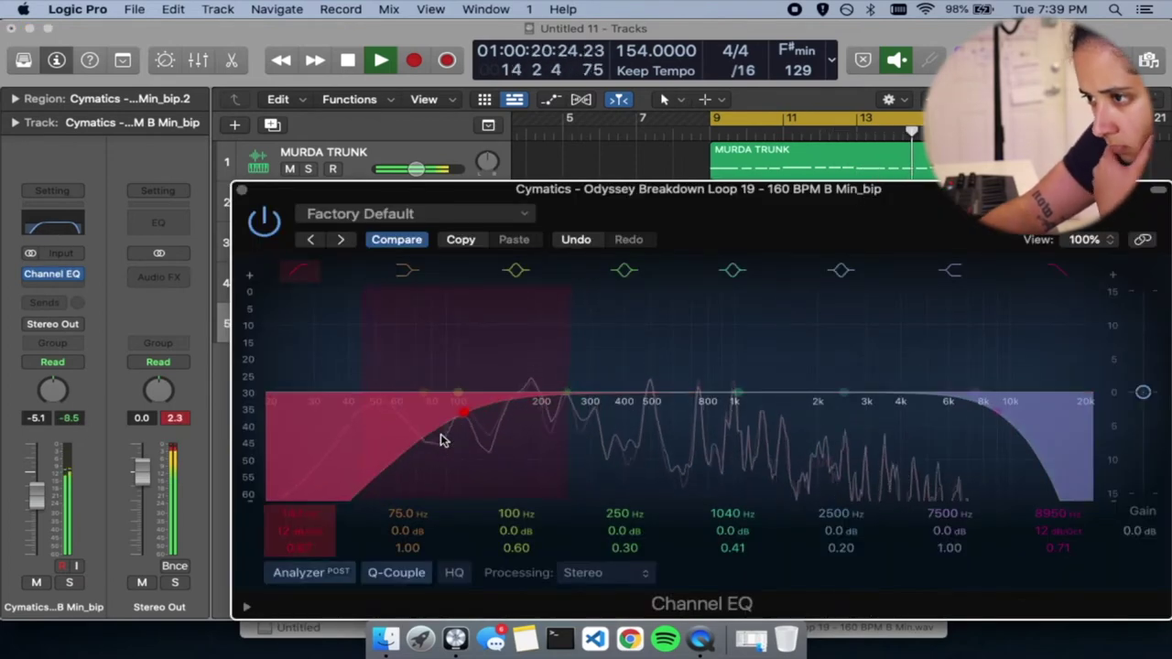
click(242, 189)
Insert a Channel EQ on MURDA TRUNK, cut 1.9 dB at 101 Hz with a Q of 6.20, and close the plug-in
click(359, 167)
click(71, 211)
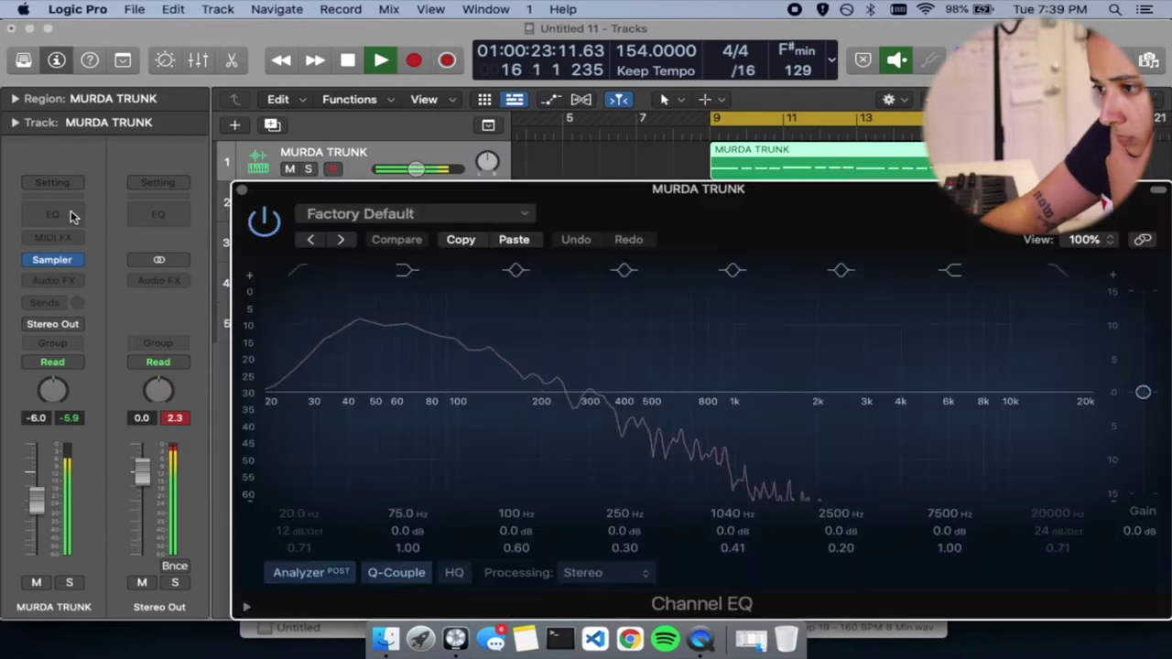
key(space)
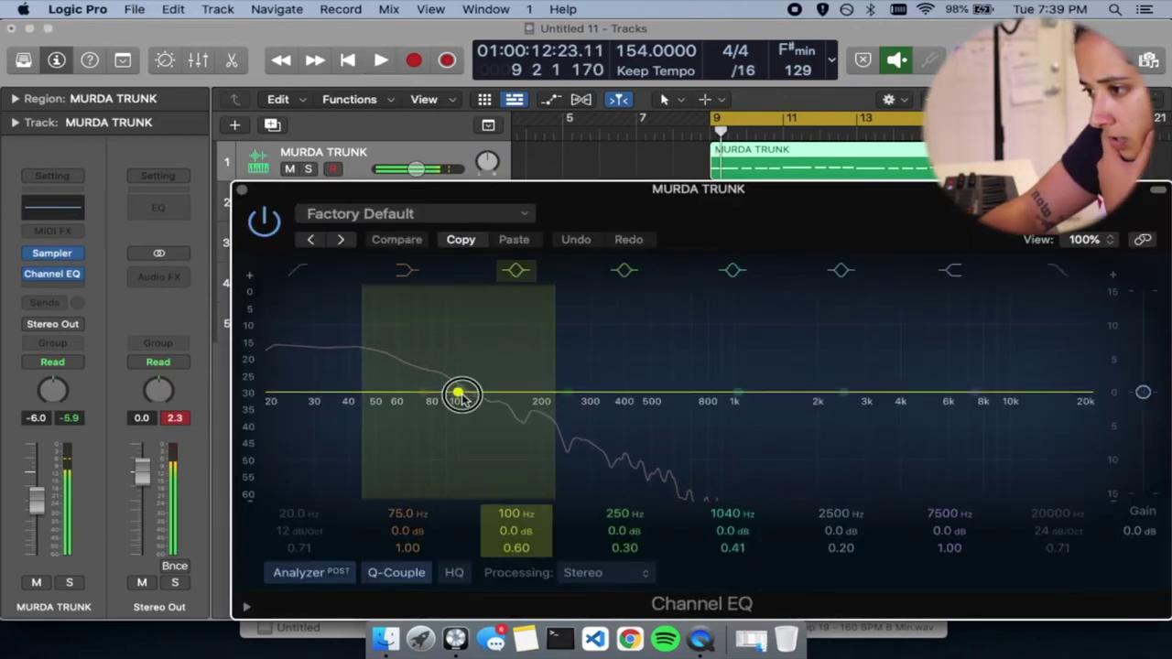
drag(458, 393, 461, 407)
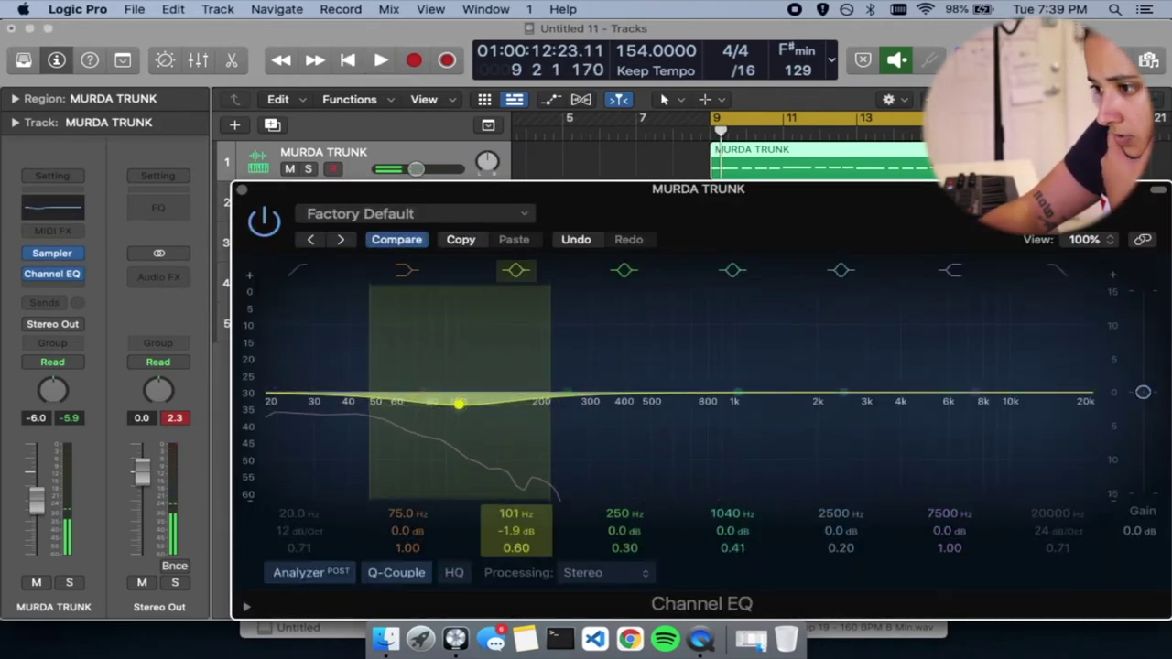
drag(516, 548, 516, 504)
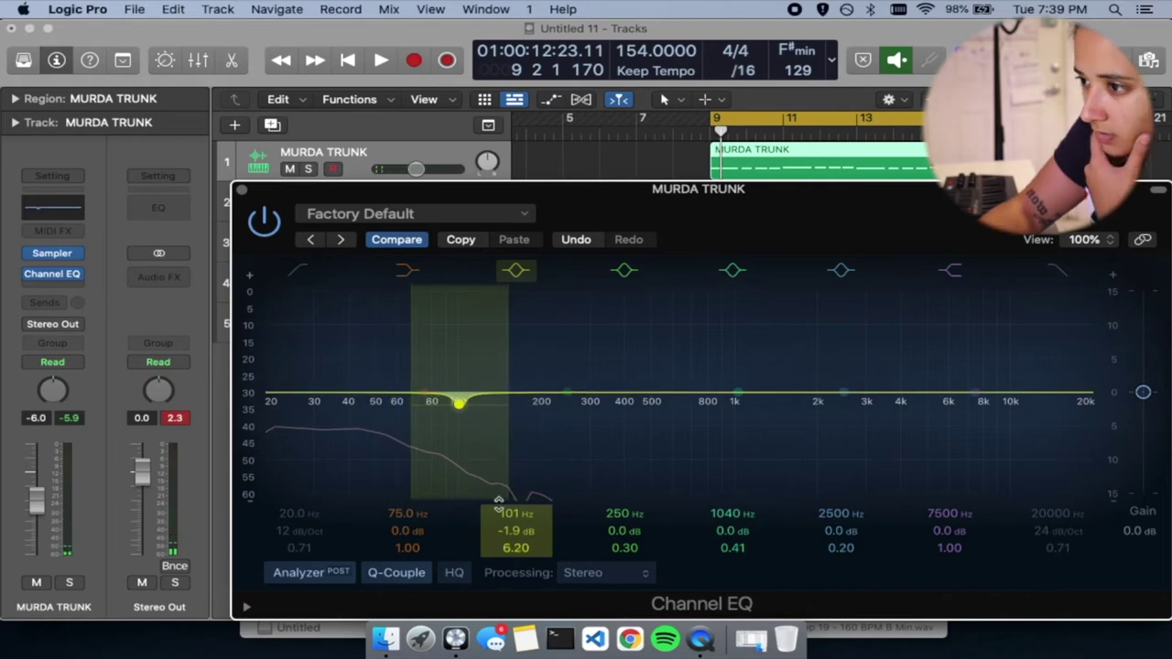
click(264, 220)
click(243, 192)
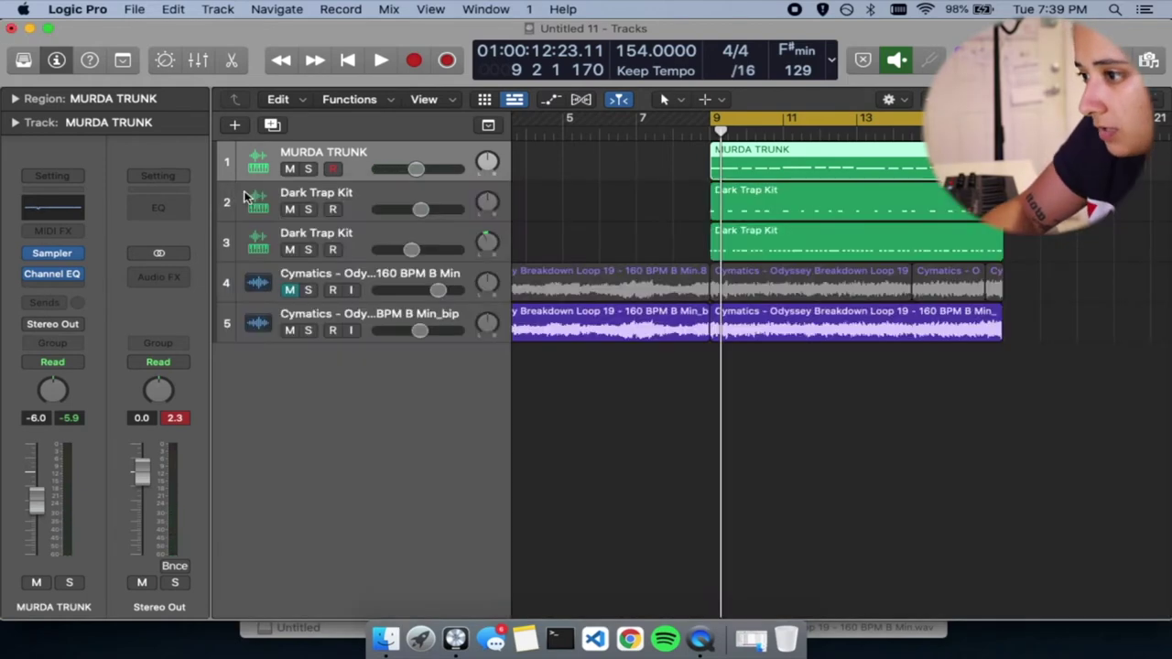
Duplicate the first Dark Trap Kit track, separate the snare notes onto the copy, and name the two tracks kick and sn
click(359, 202)
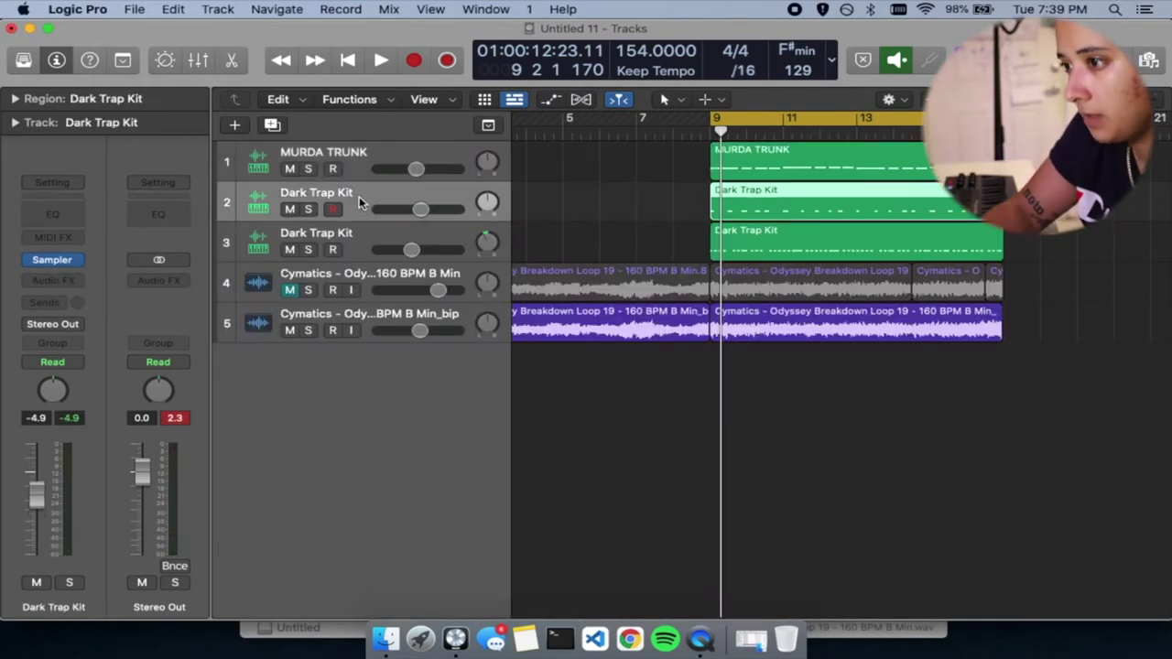
click(232, 60)
click(232, 59)
key(super+d)
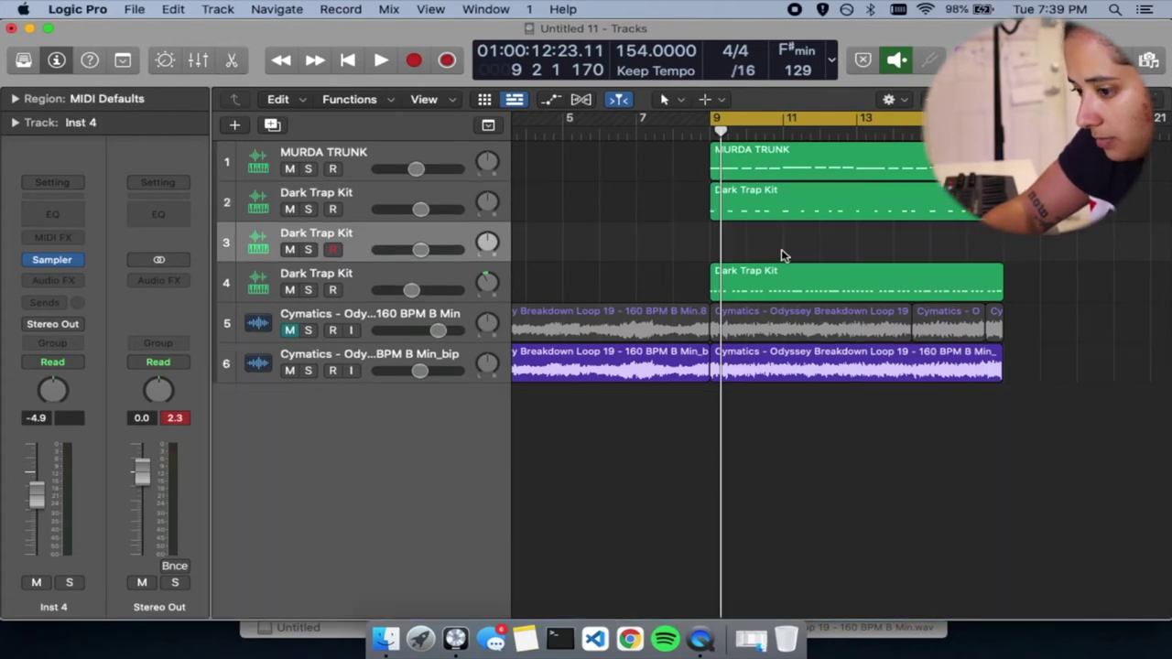
key(z)
click(782, 214)
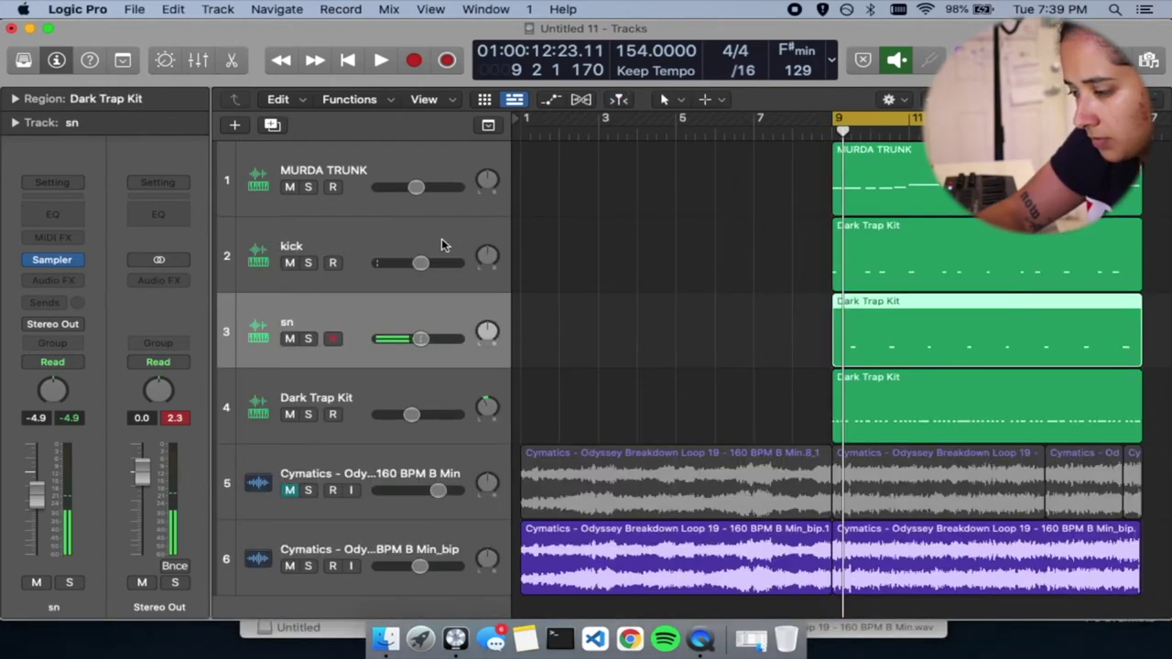
Insert a Channel EQ on the kick track with an 80 Hz low cut at 12 dB/Oct and a Q of 0.83, audition it and close it
click(441, 244)
click(64, 217)
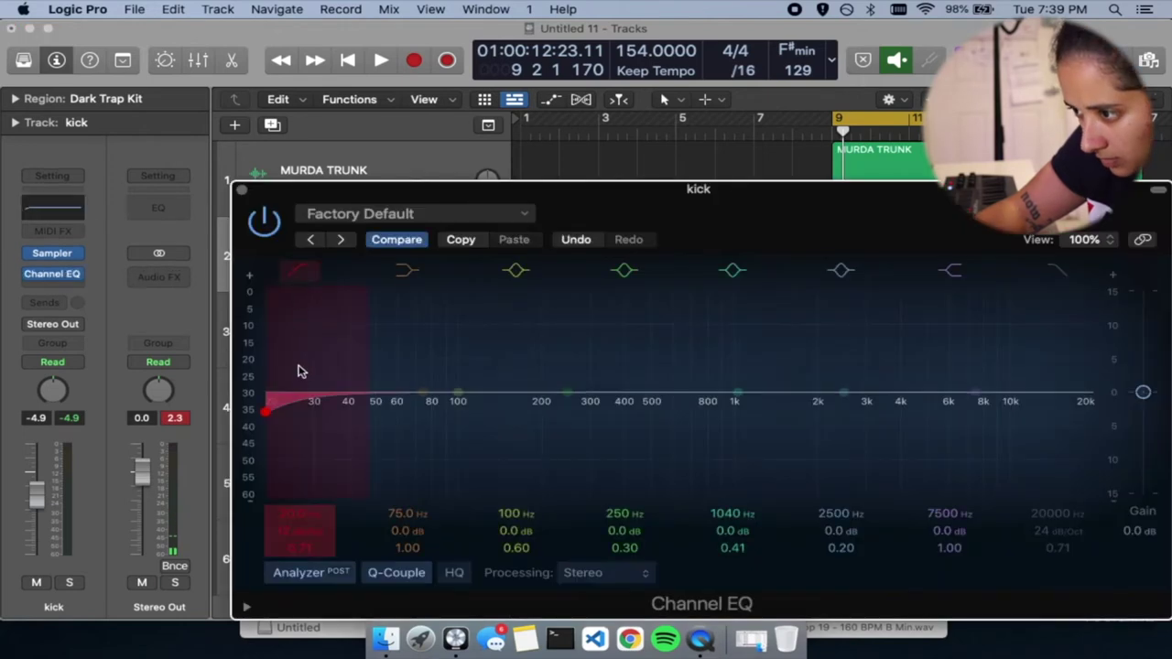
drag(351, 378, 423, 379)
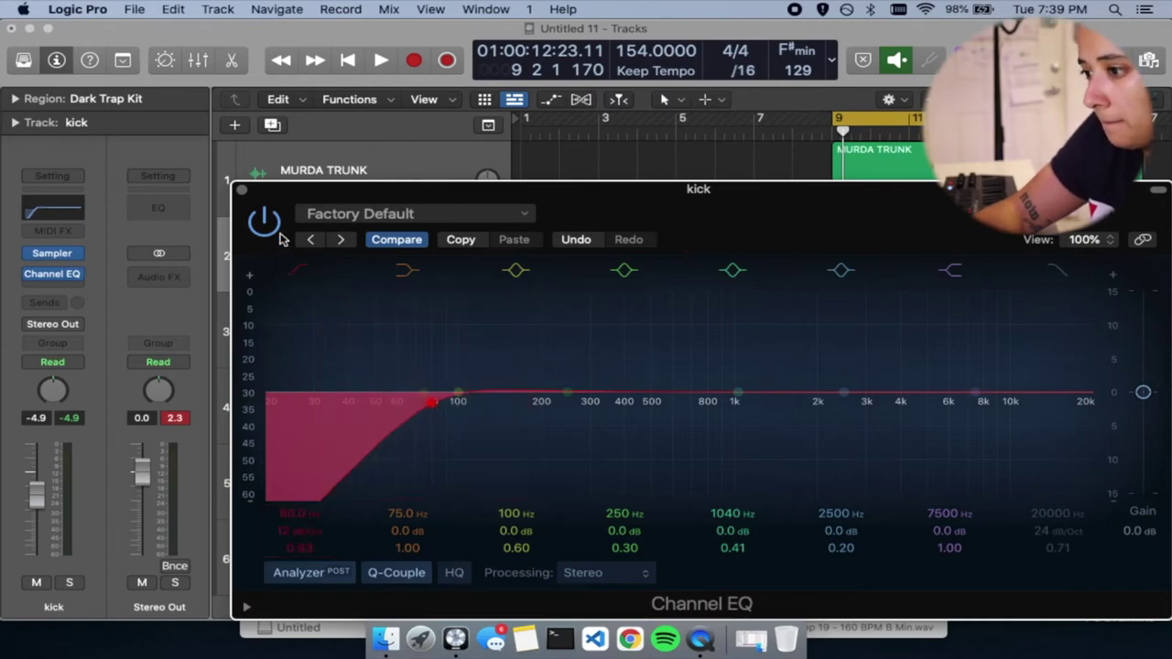
key(space)
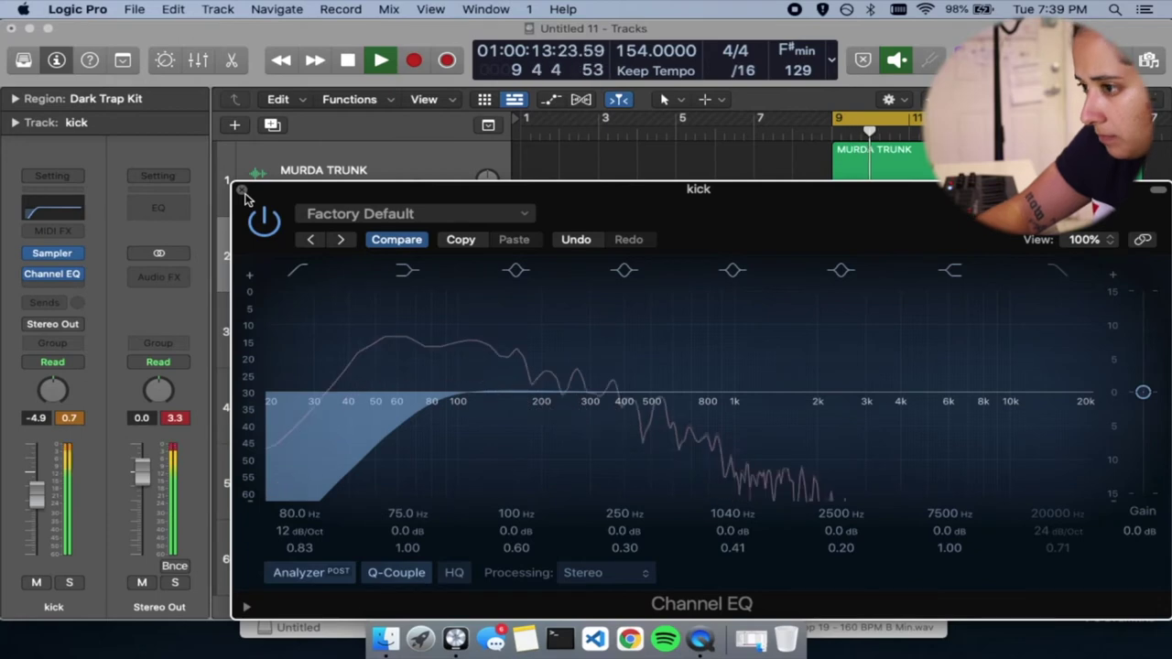
click(242, 192)
Lower the kick track's volume to -9.4 dB and solo it together with MURDA TRUNK
click(332, 263)
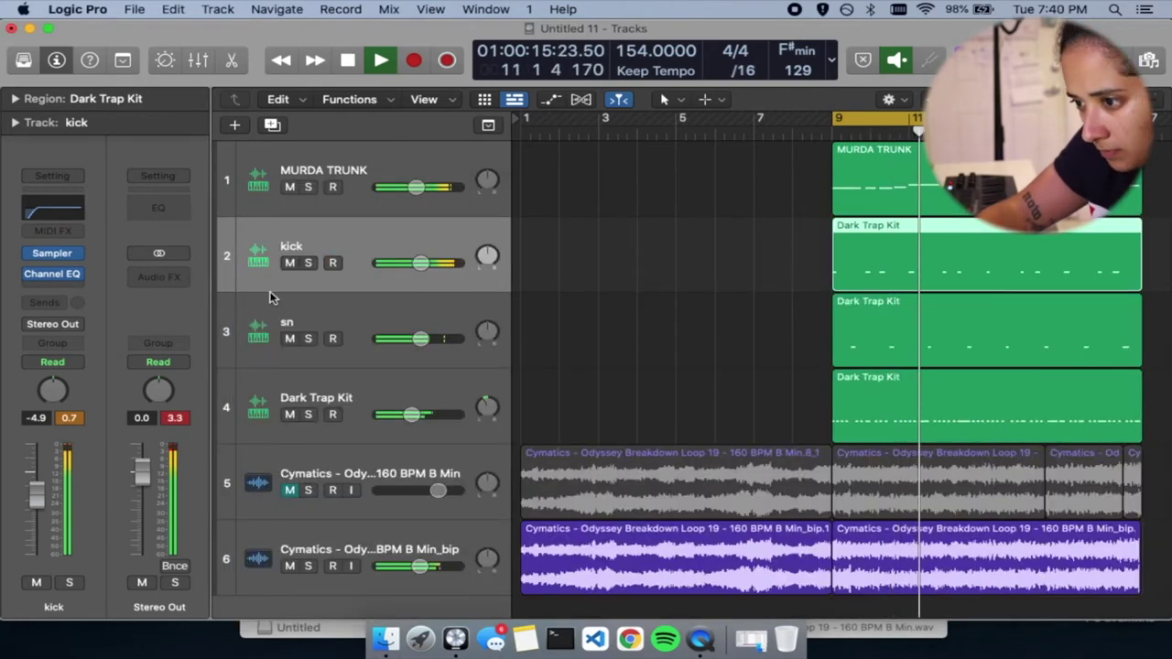
drag(36, 494, 35, 502)
click(70, 418)
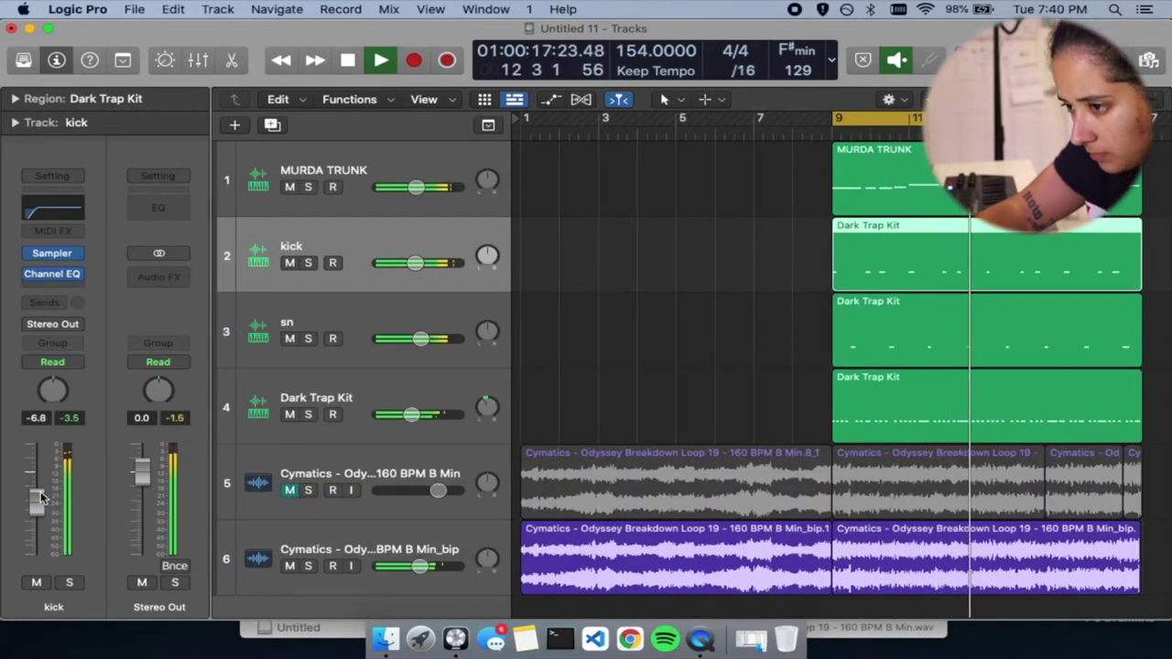
click(308, 262)
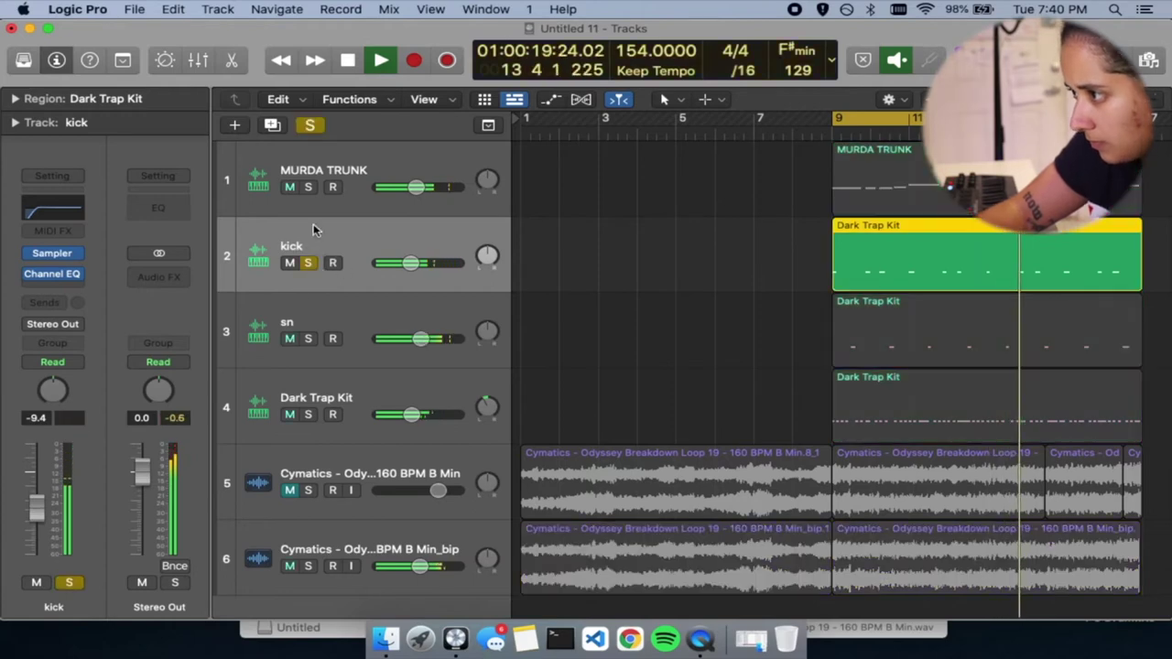
click(307, 187)
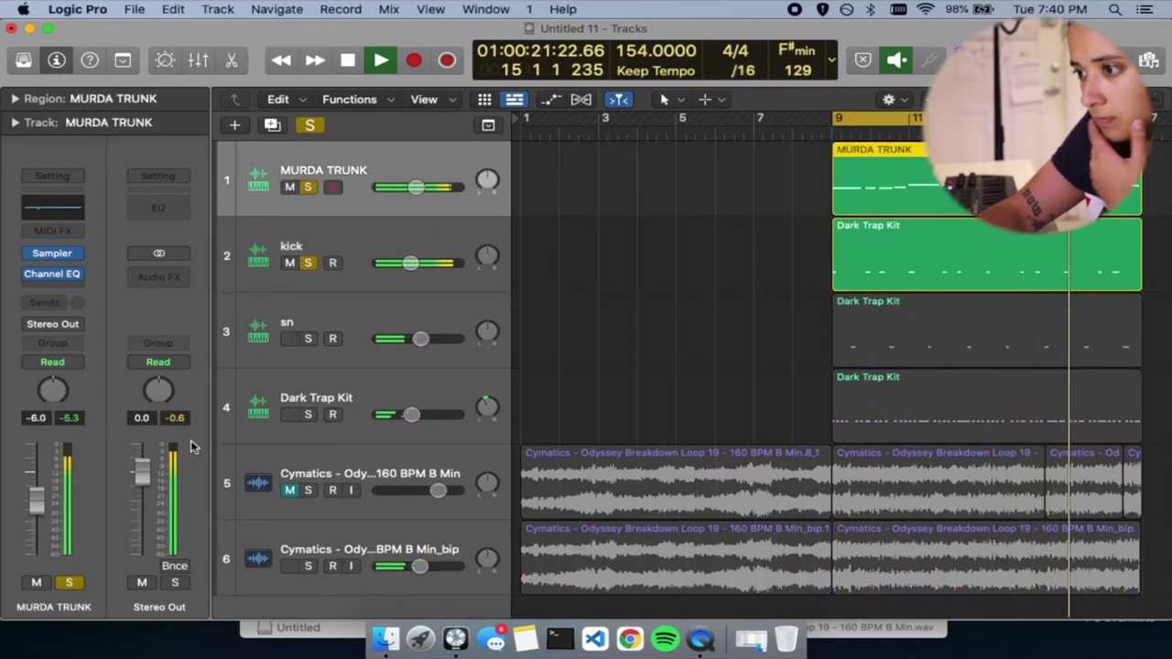
Add a 1.8 dB boost at 2060 Hz with a Q of 1.80 to the kick's Channel EQ and close the plug-in
click(394, 241)
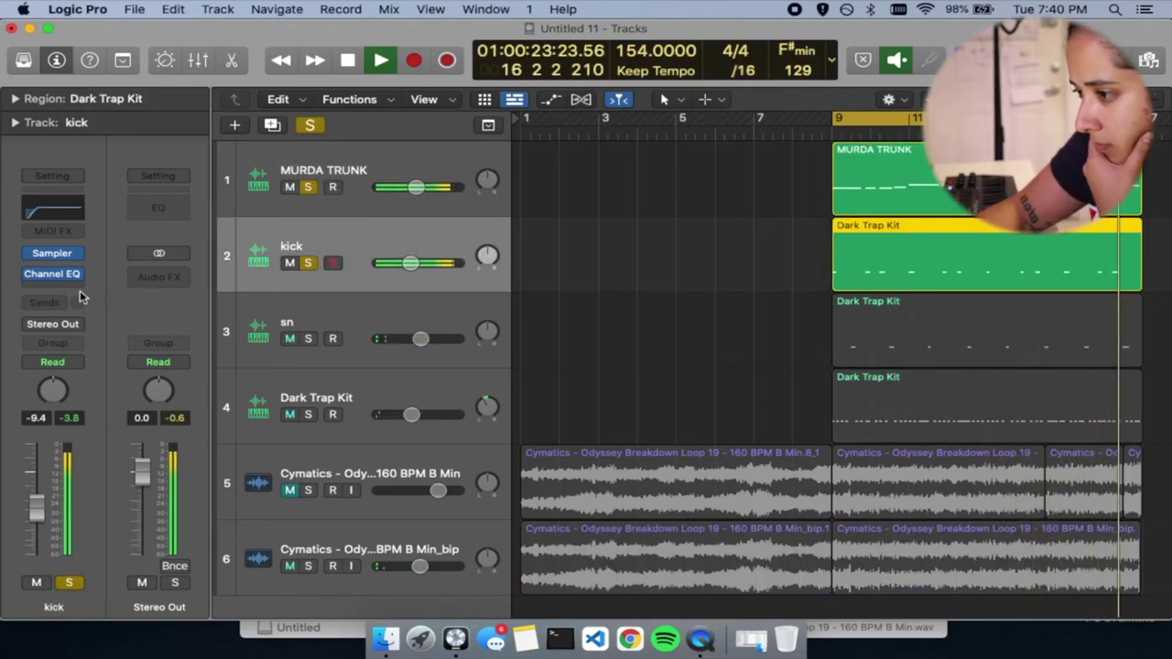
click(48, 213)
drag(740, 388, 820, 379)
drag(732, 548, 733, 517)
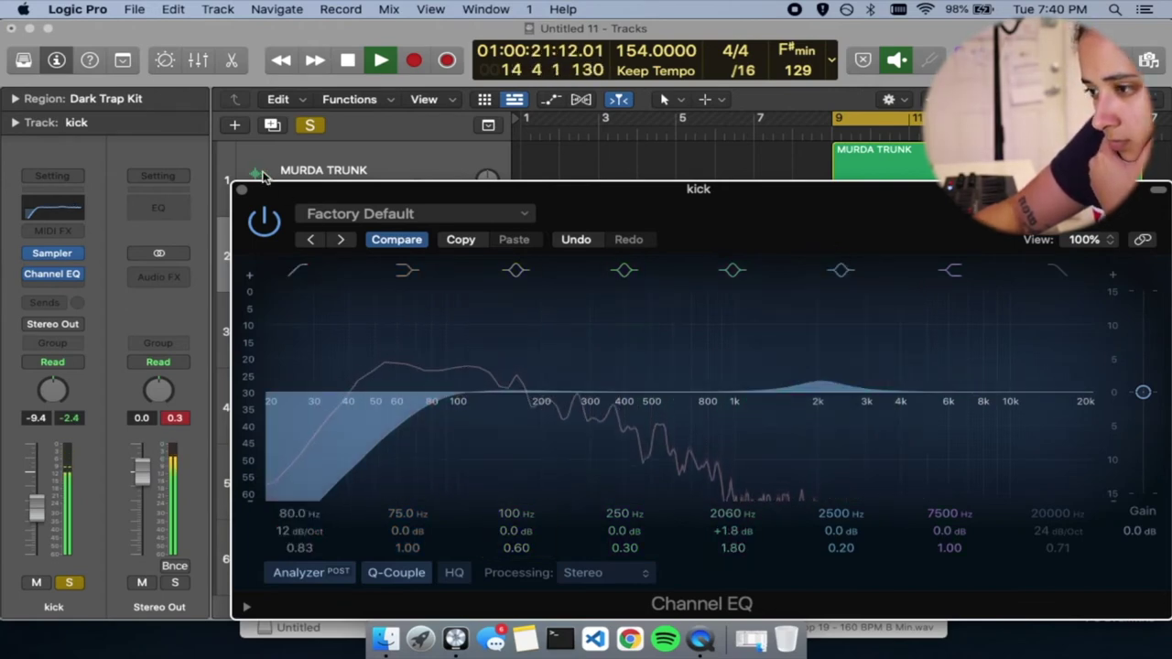
click(242, 191)
Insert an Exciter after the Channel EQ on the kick track and play the loop
click(64, 286)
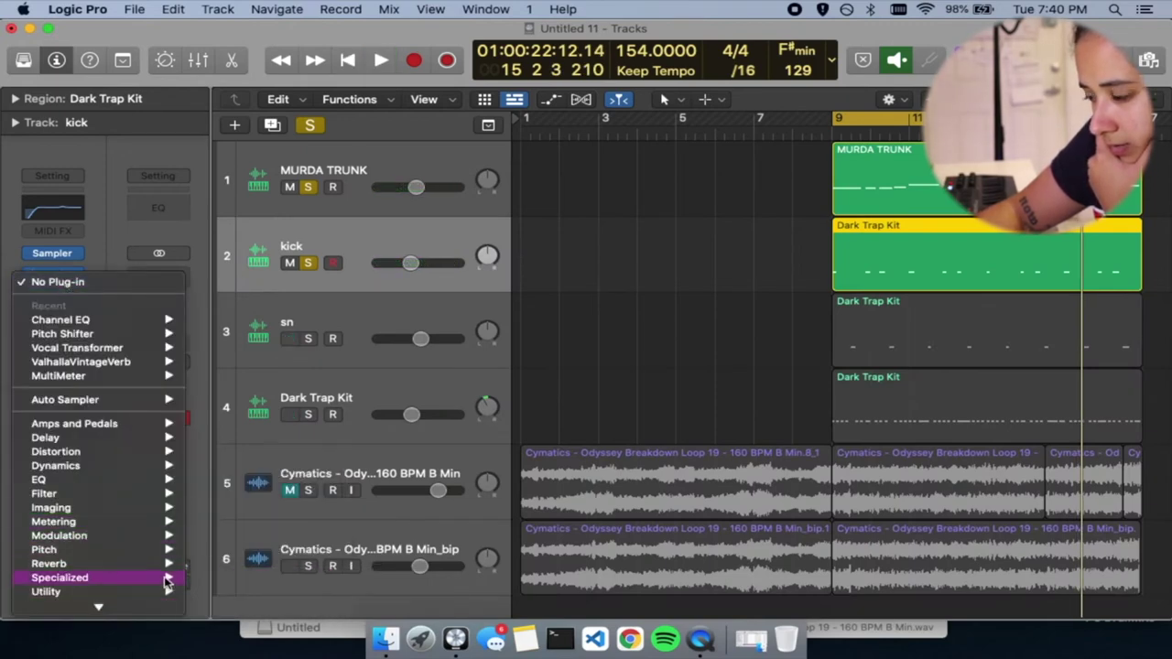
mouse_move(91, 578)
mouse_move(247, 584)
click(317, 579)
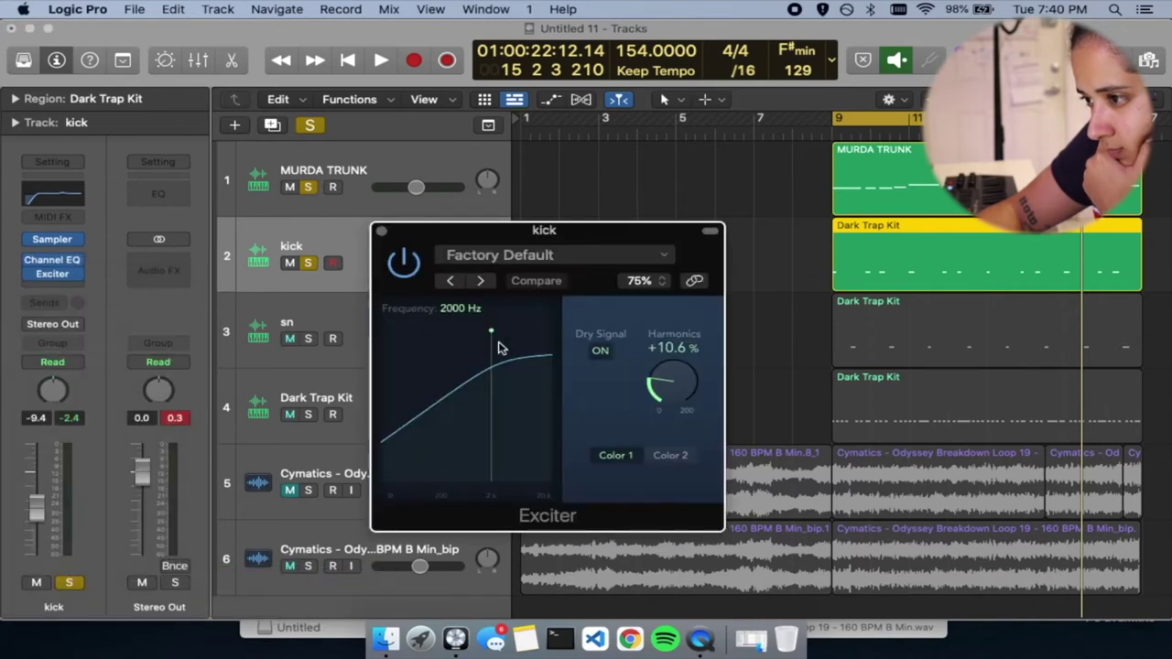
key(space)
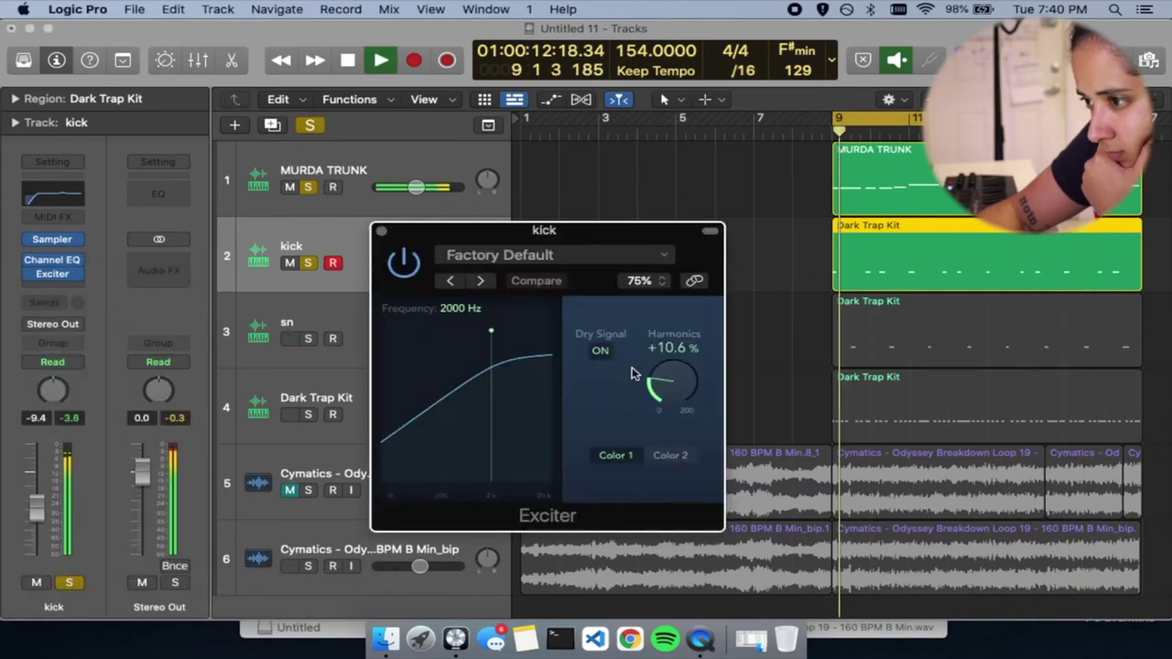
Set the kick Exciter's harmonics to 24.5 %, clear the solos on MURDA TRUNK and kick, and close the plug-in
click(309, 188)
click(404, 263)
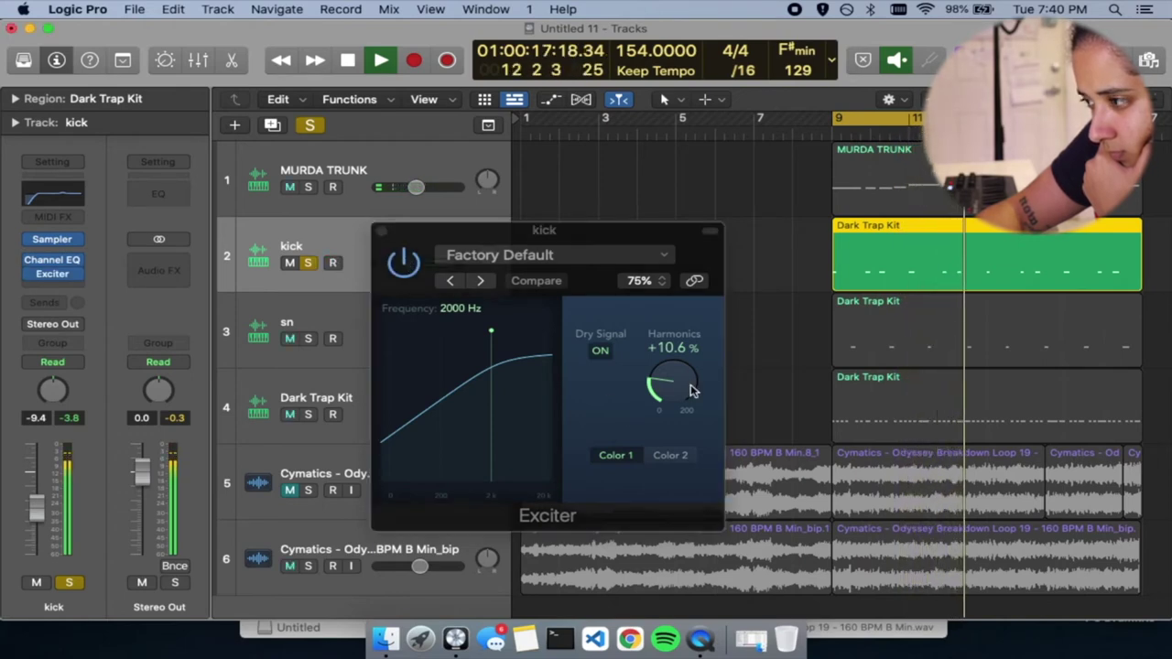
drag(693, 388, 669, 346)
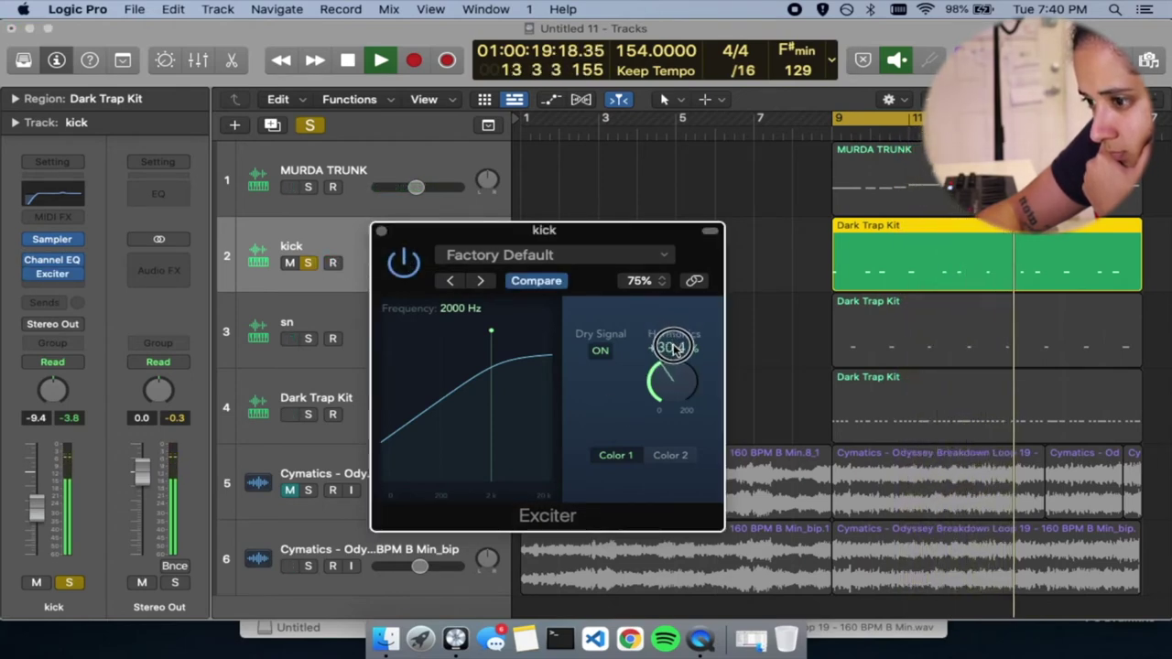
click(310, 264)
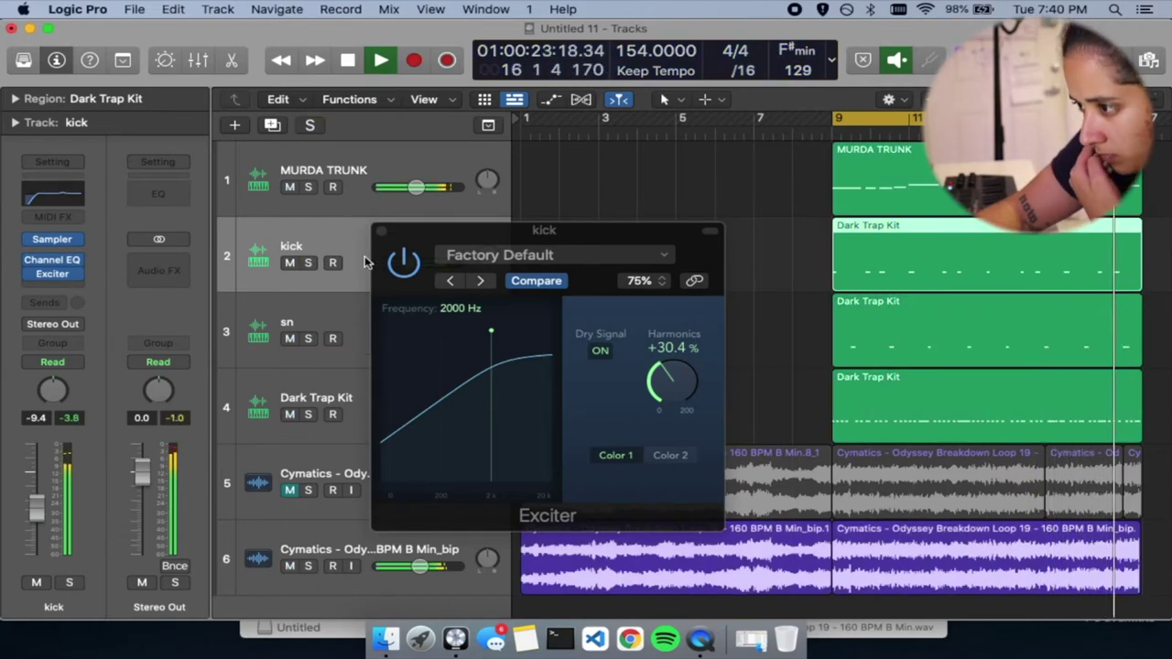
drag(678, 343, 675, 384)
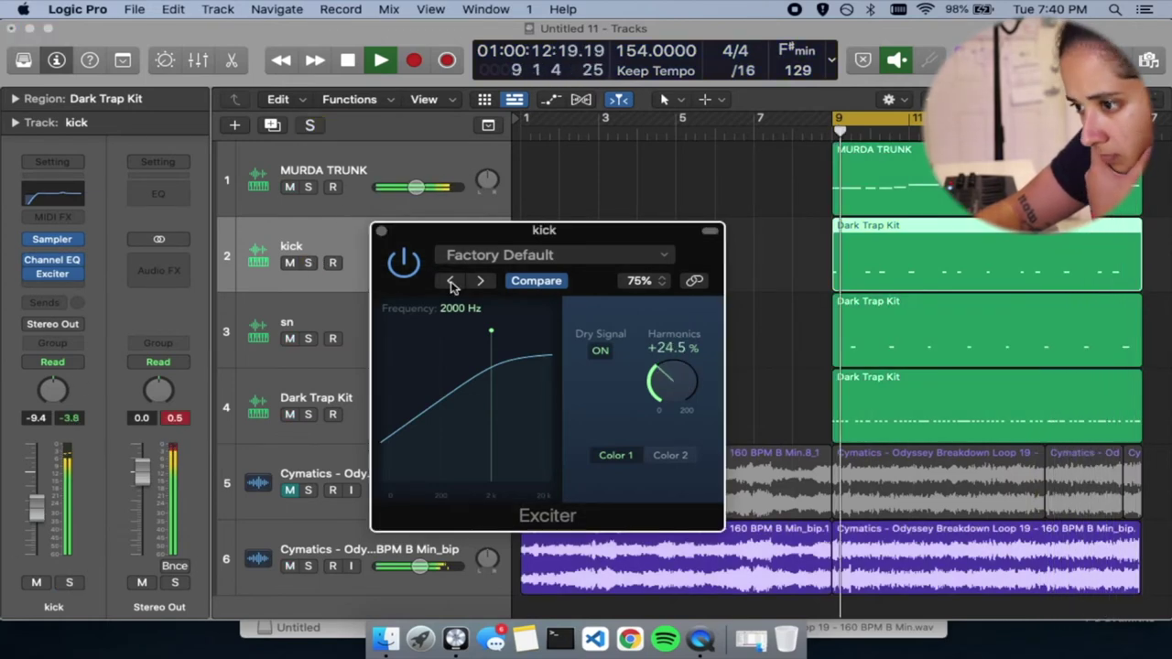
click(382, 231)
Lower the MURDA TRUNK volume to -9.4 dB and the sn track's volume to -8.8 dB
click(365, 194)
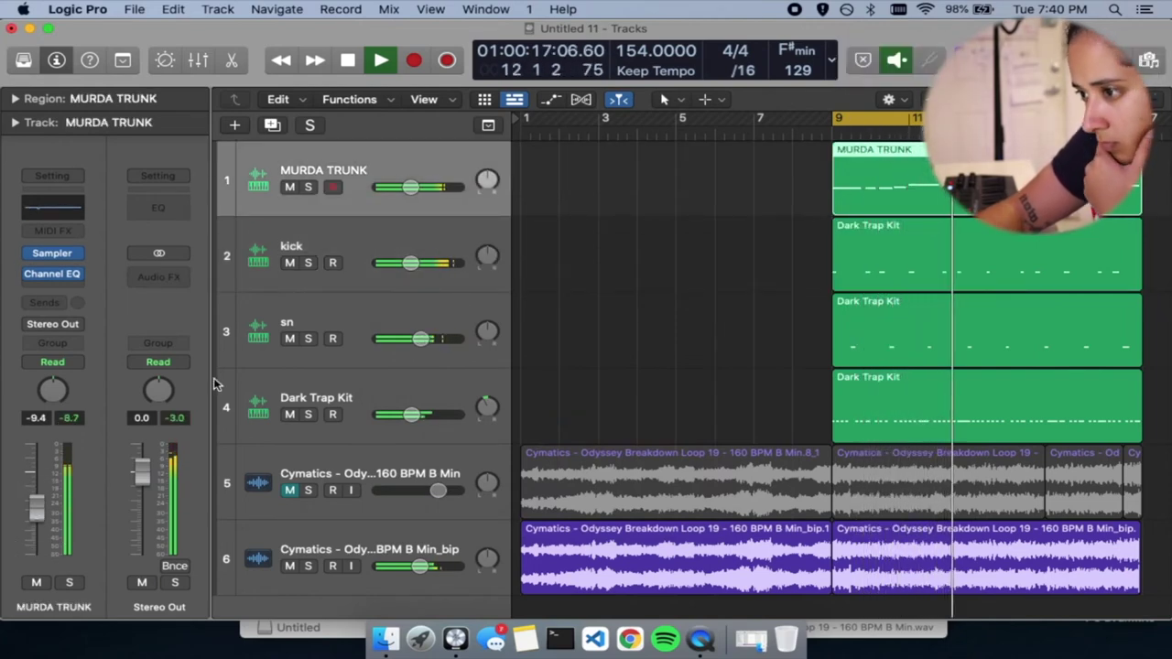
click(366, 255)
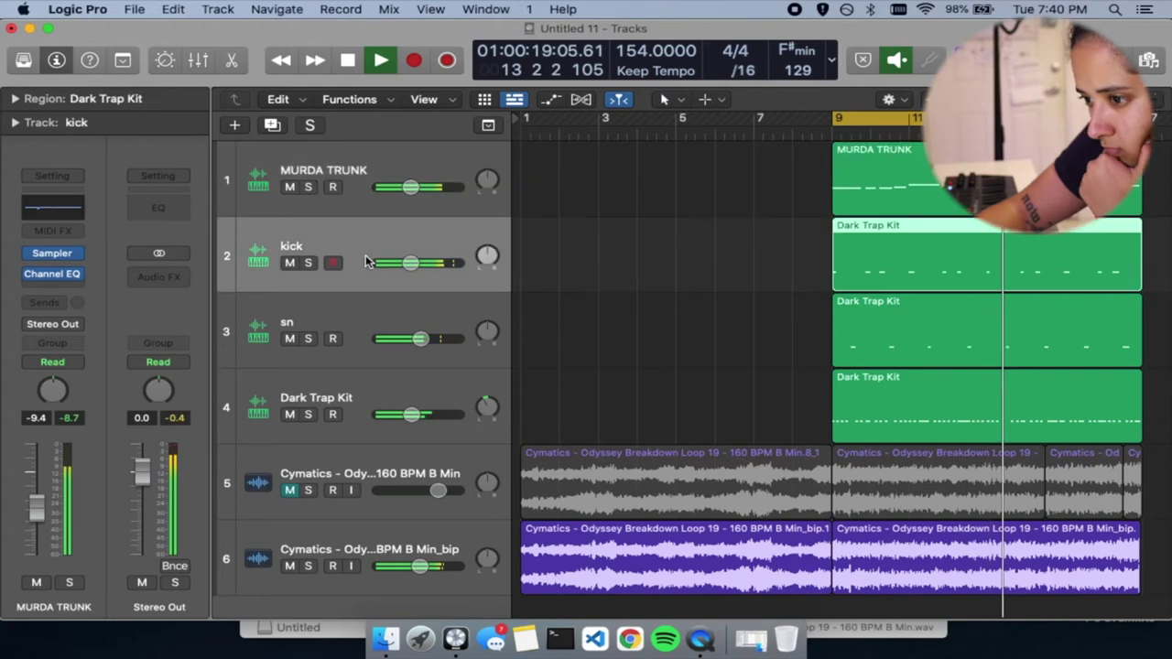
click(355, 331)
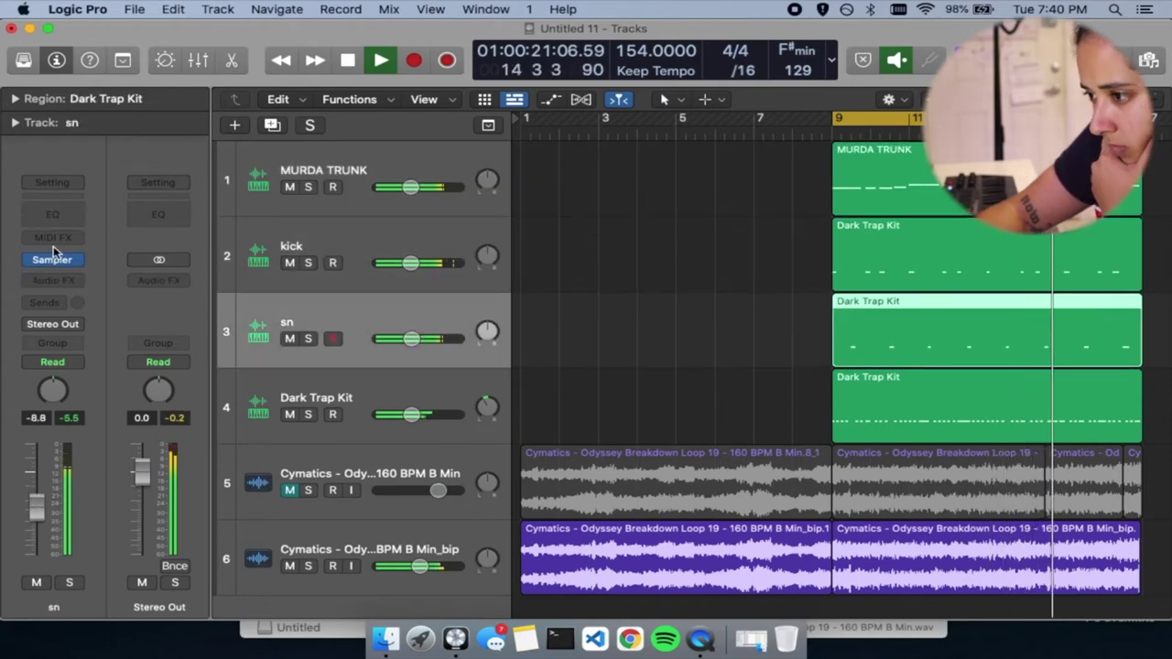
Insert a Channel EQ on the sn track, enable its low cut, and leave the plug-in bypassed and closed
click(51, 215)
click(302, 272)
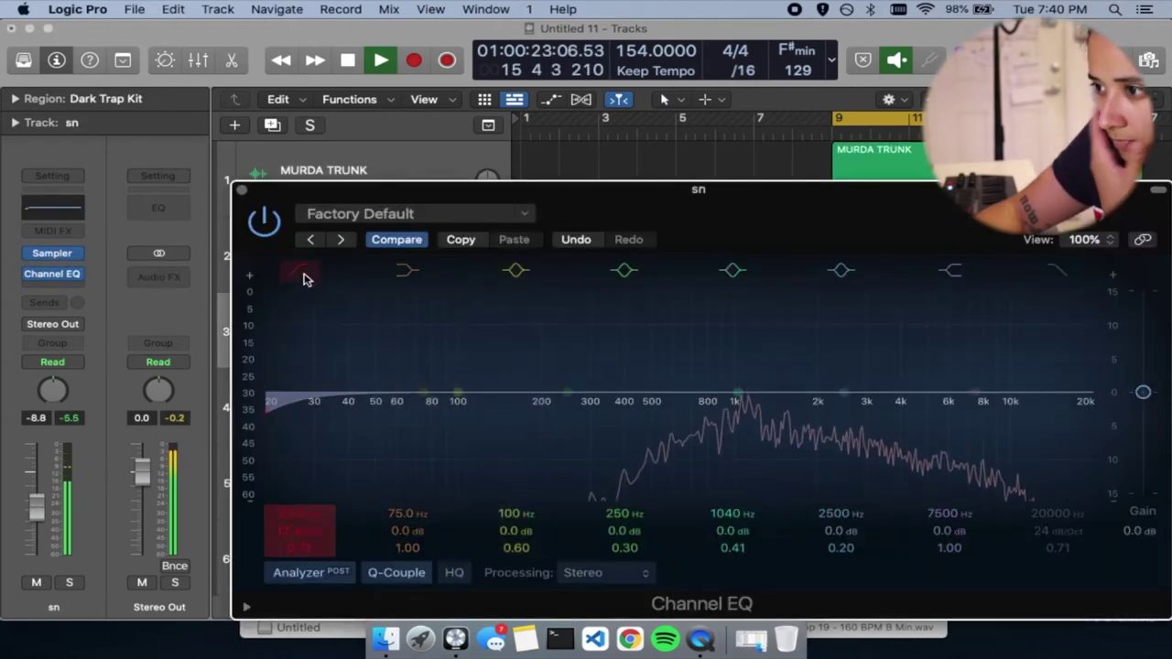
click(242, 189)
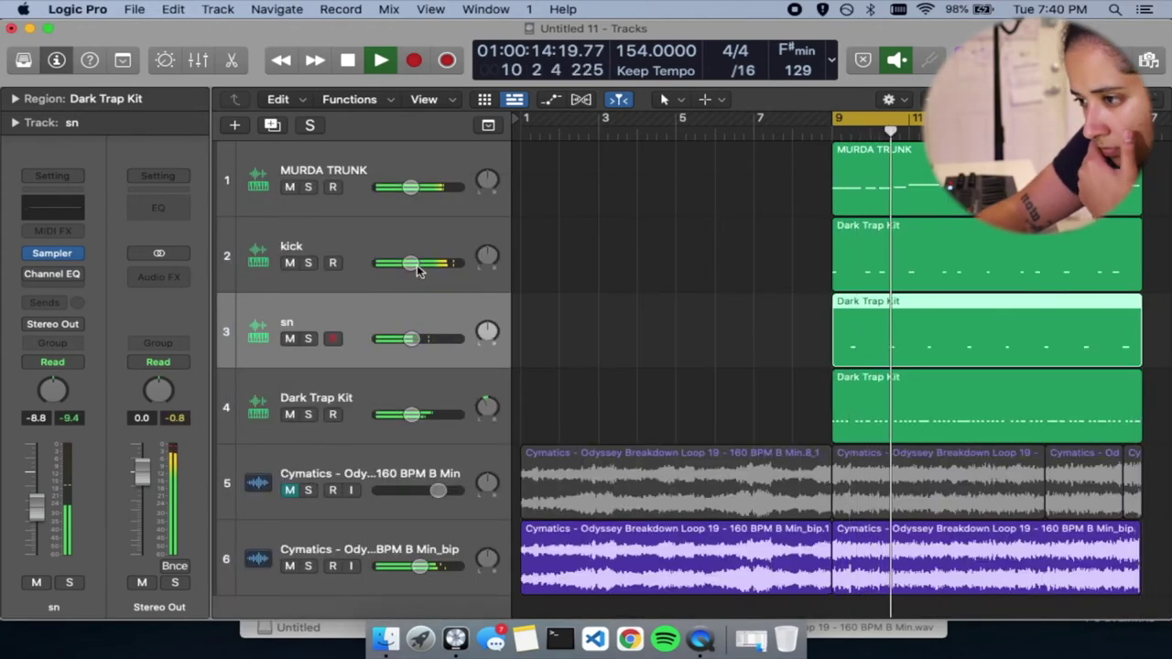
Lower the kick track's volume to -11.2 dB
click(359, 242)
drag(37, 507, 37, 513)
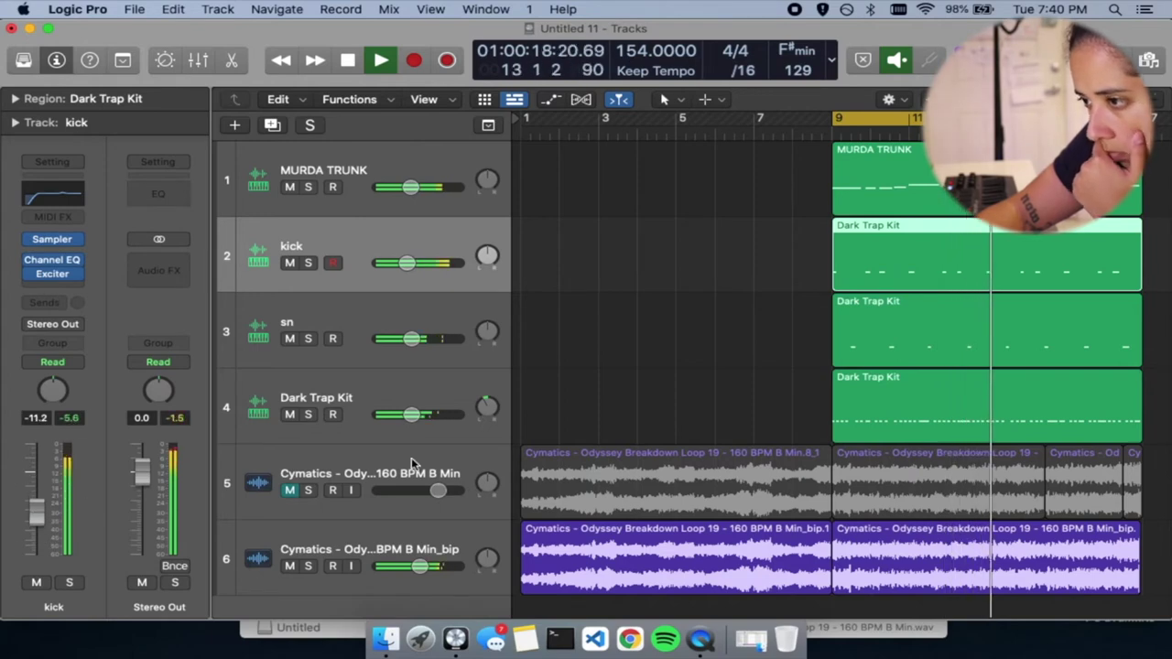
Insert a Chorus with default settings on the remaining Dark Trap Kit track and open that track's Sampler
scroll(411, 458, down, 1)
click(358, 400)
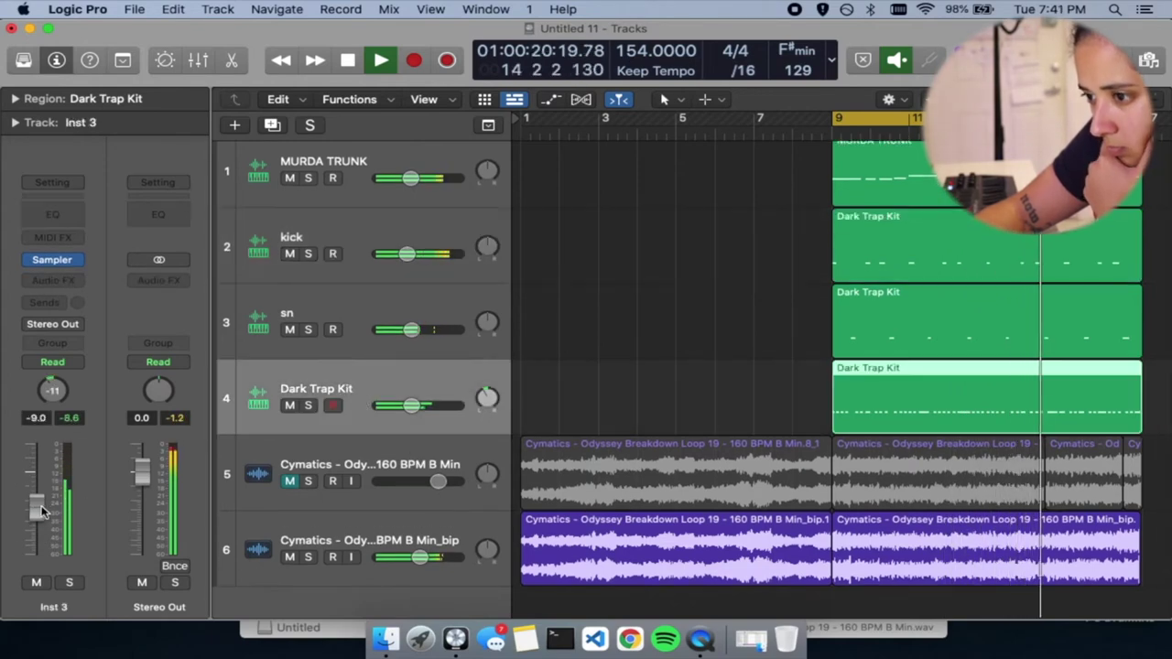
click(66, 282)
mouse_move(92, 532)
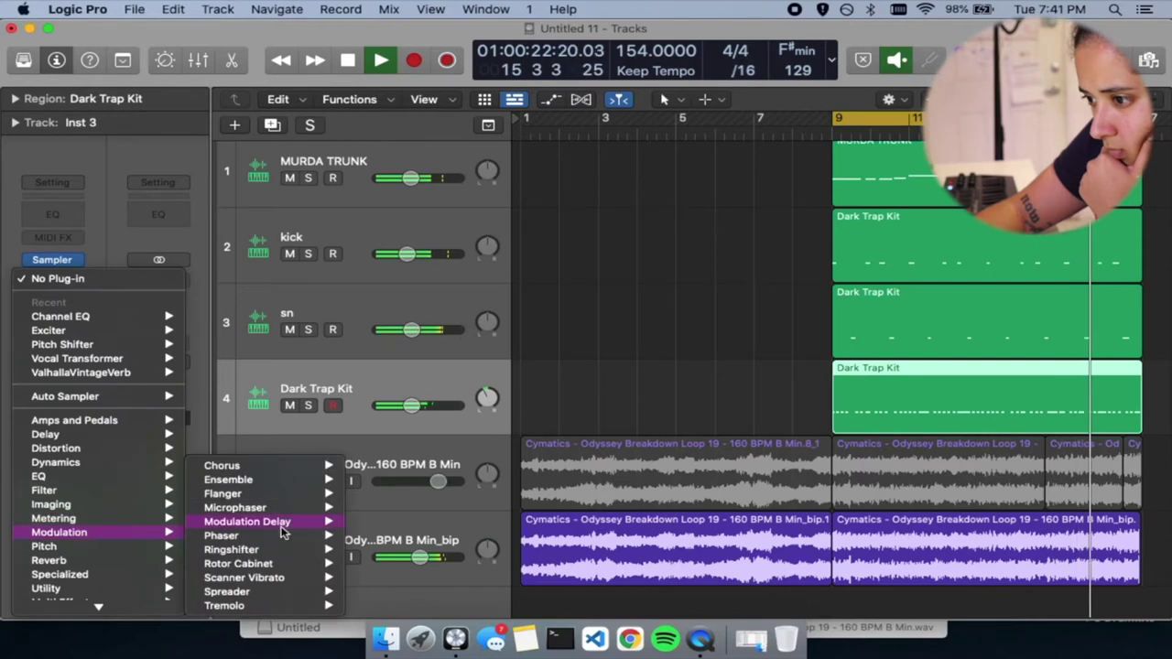
click(265, 469)
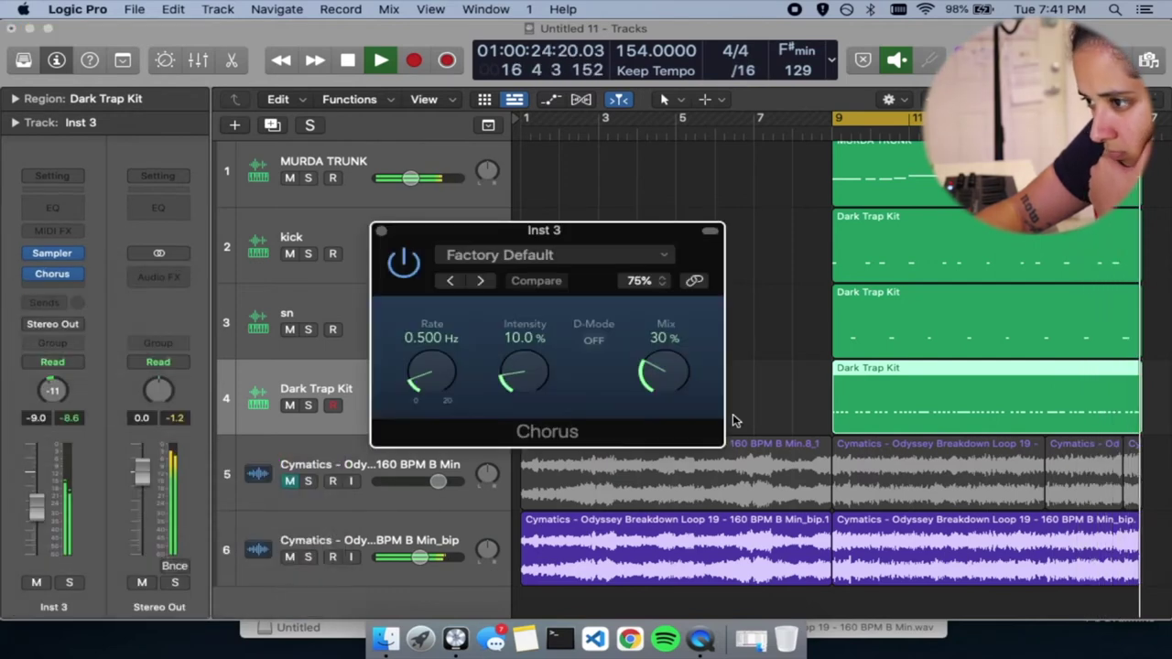
click(383, 233)
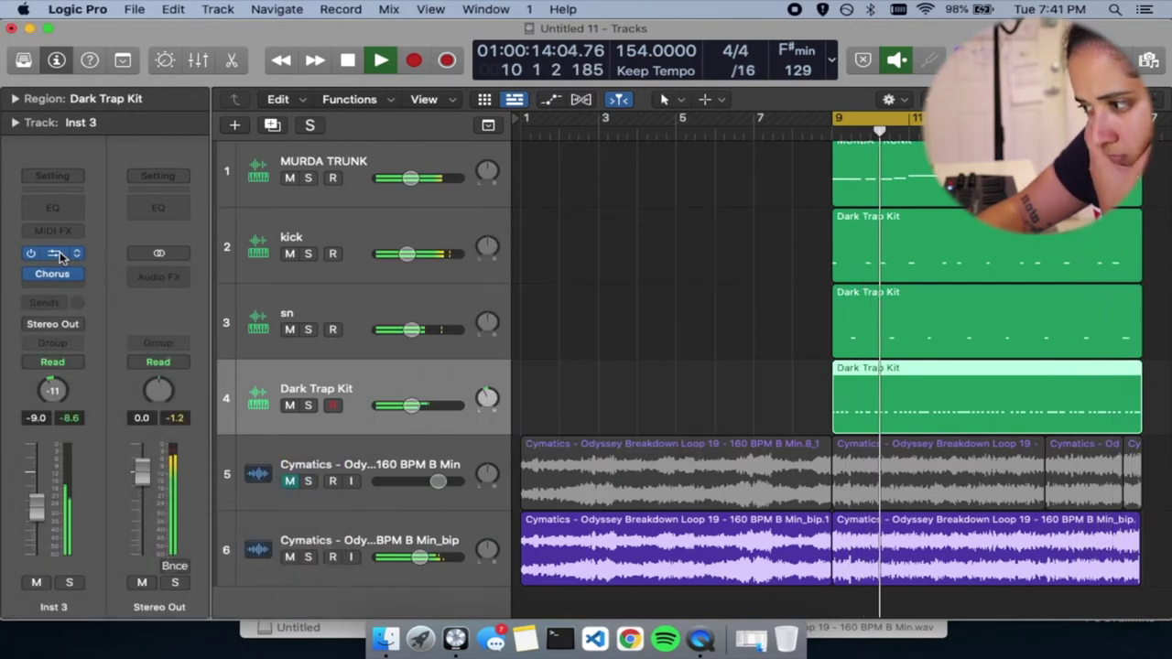
key(v)
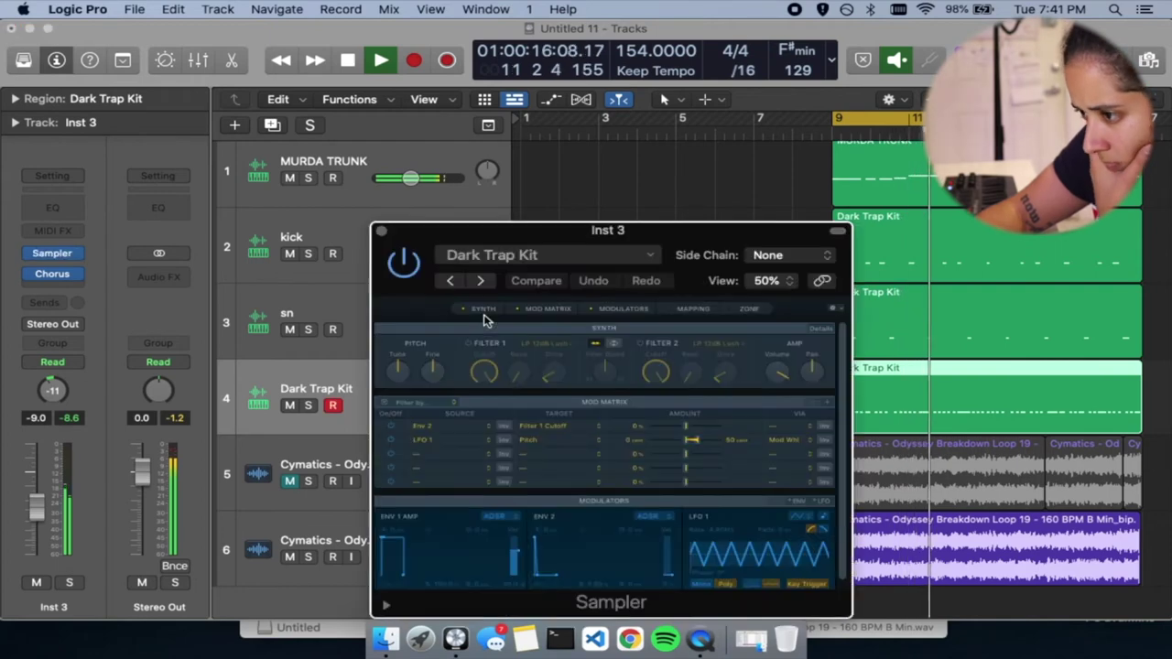
Adjust the Dark Trap Kit Sampler's pitch Tune, close the plug-in, and set the velocity of all notes in that track's region to 127
drag(395, 372, 391, 314)
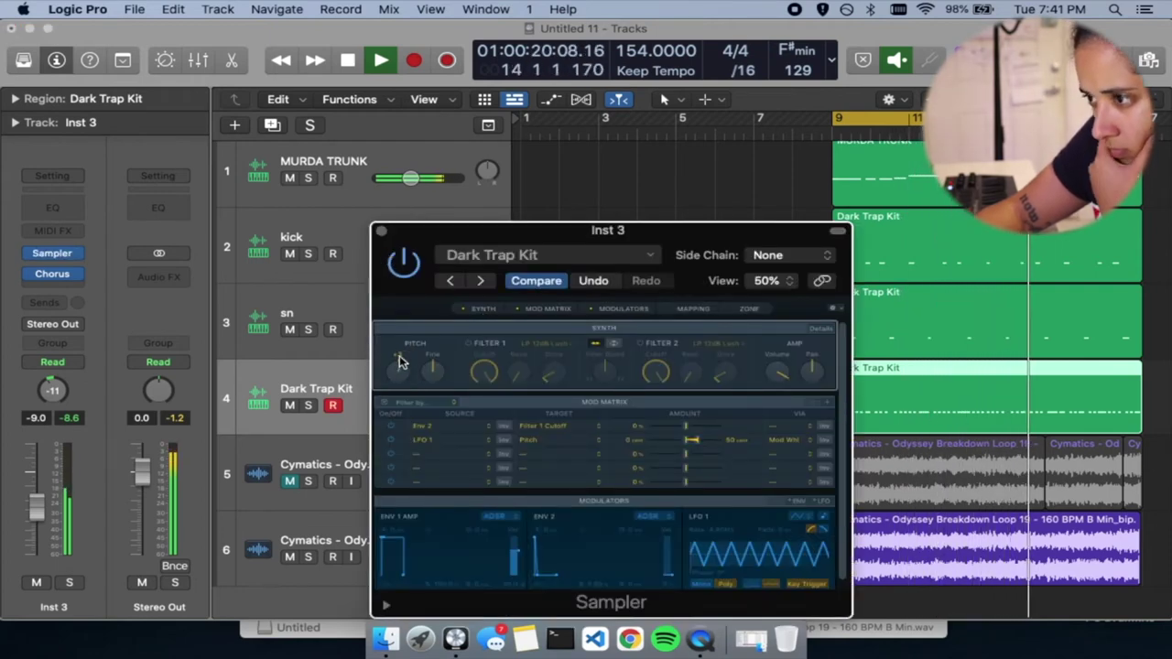
click(382, 231)
click(233, 66)
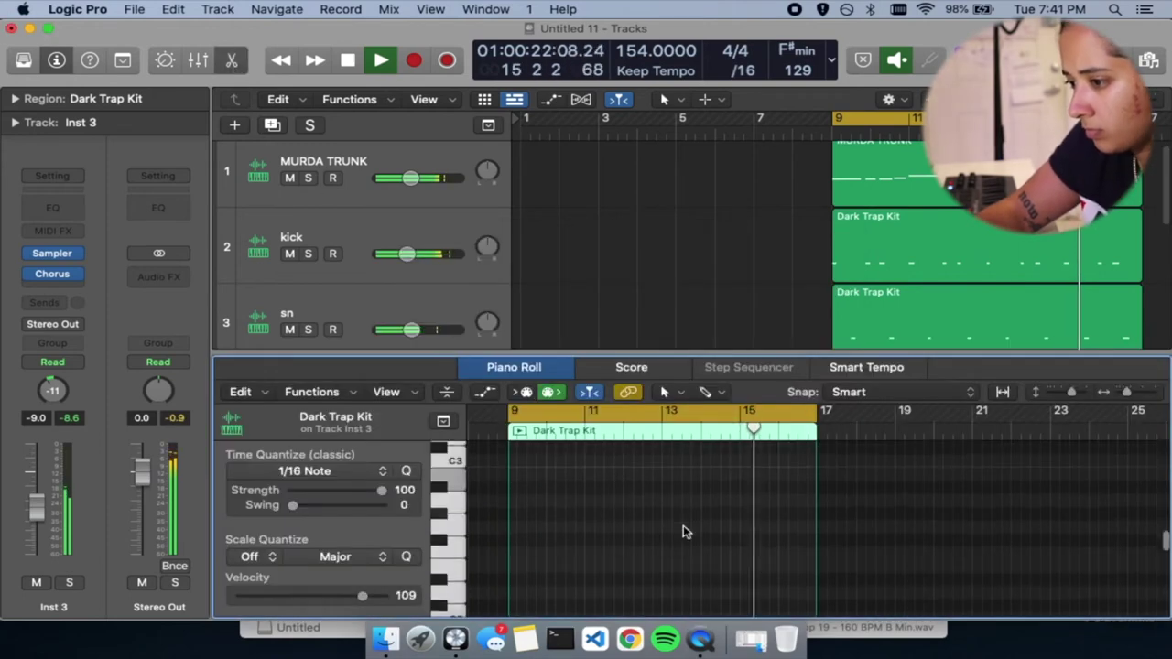
key(super+a)
drag(362, 596, 375, 599)
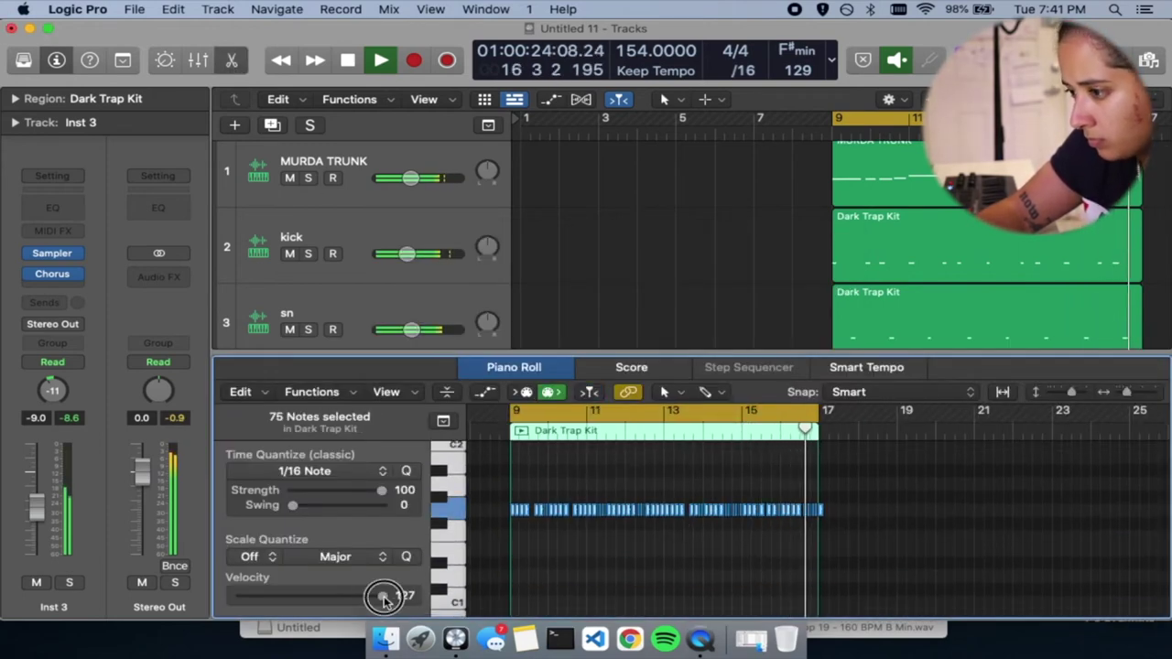
scroll(640, 487, up, 6)
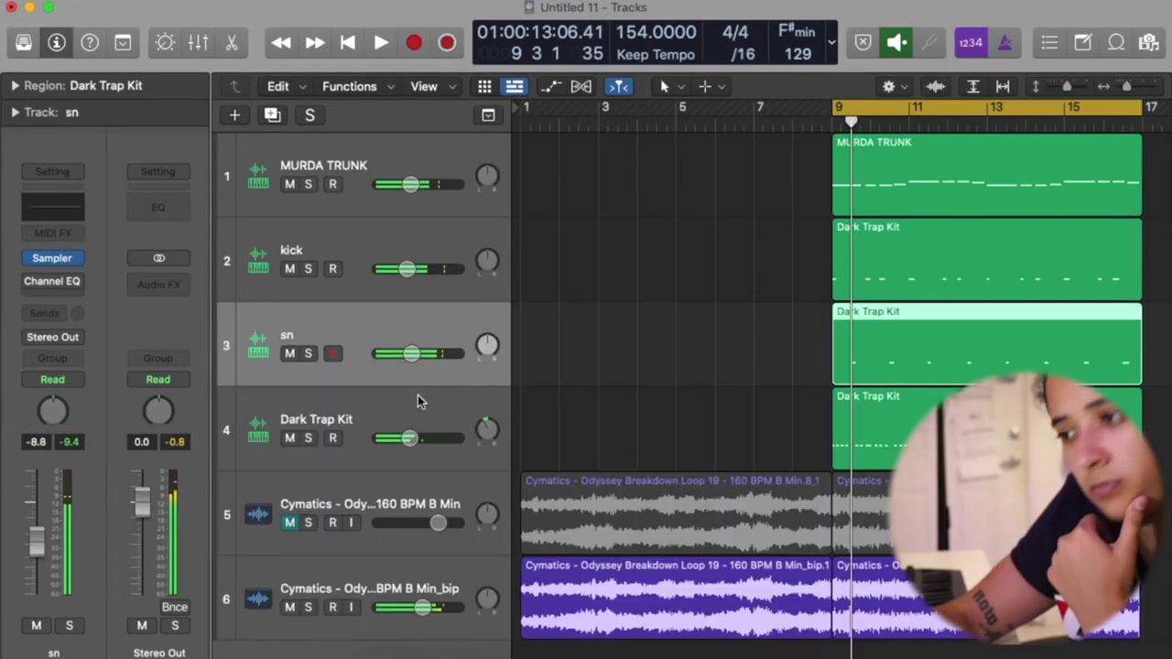
Add a Bus 1 send to the sn track
click(255, 406)
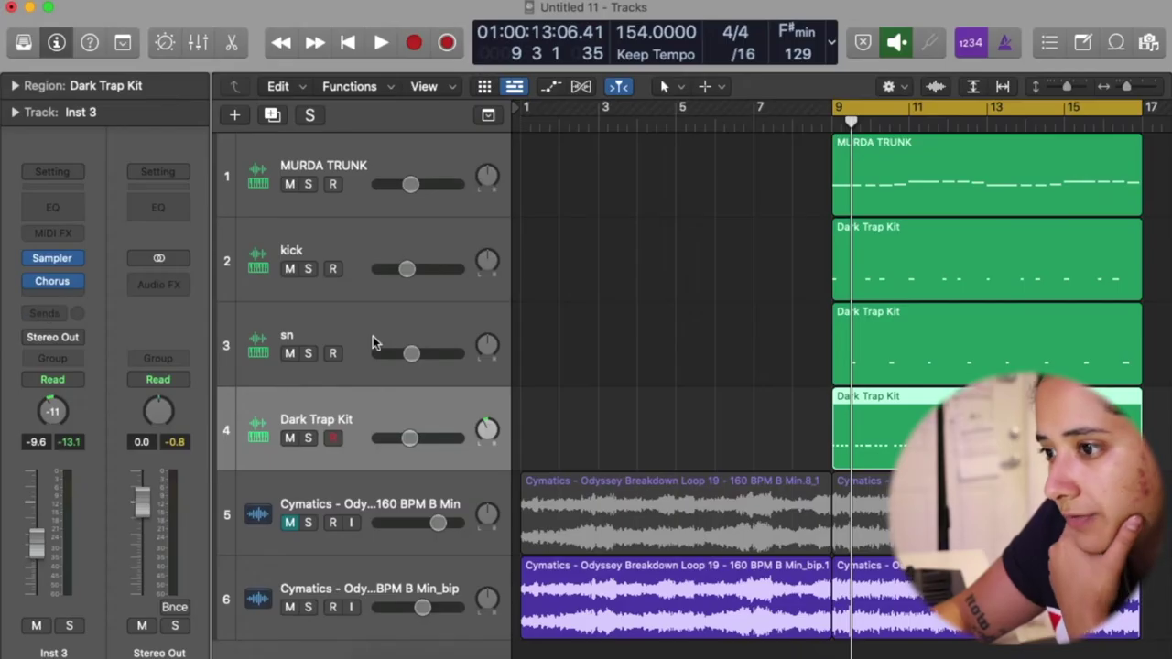
click(372, 341)
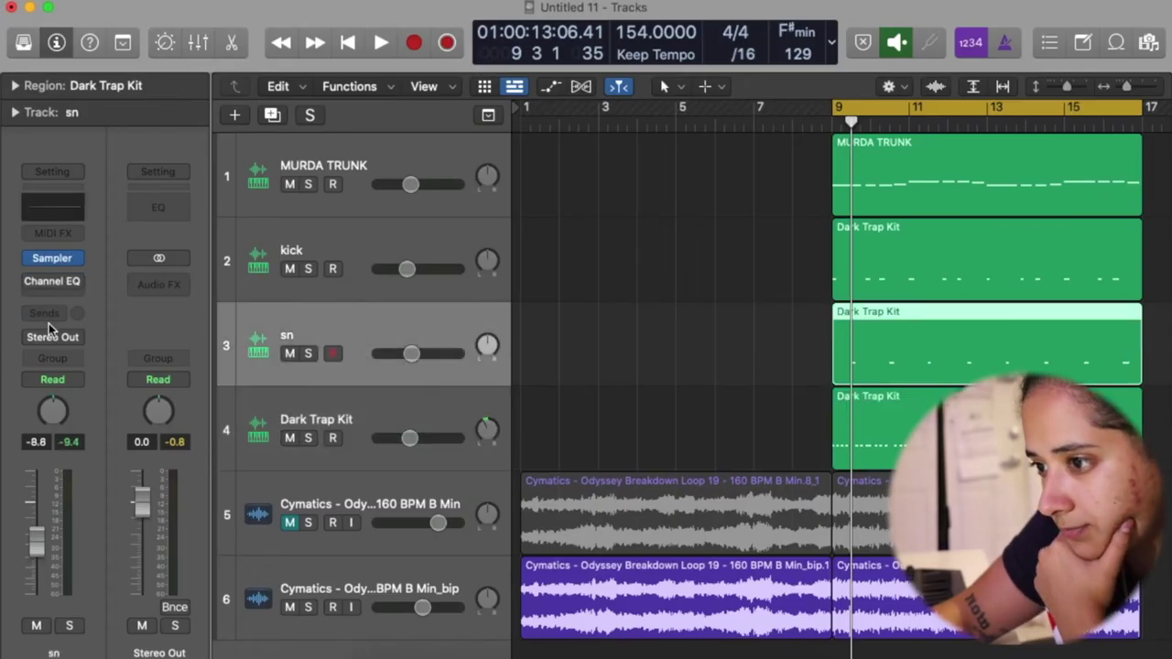
click(50, 319)
mouse_move(63, 339)
click(223, 46)
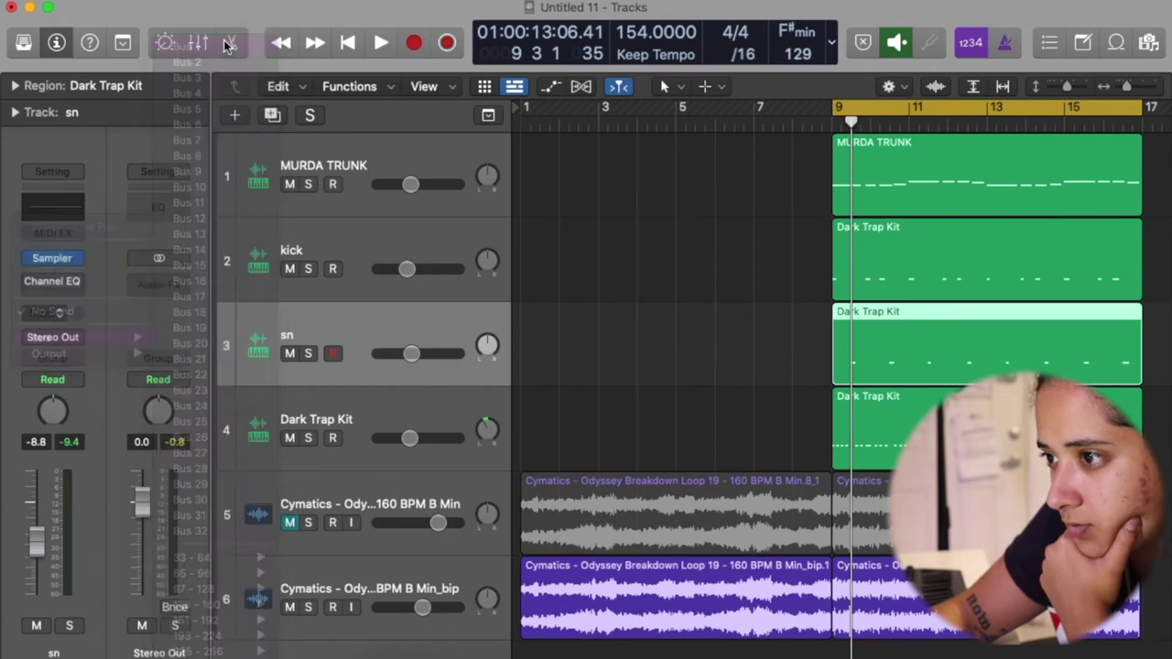
Insert a Channel EQ on Aux 1 with the low cut raised to 118 Hz and a lowered high cut, and close it
click(163, 207)
click(299, 277)
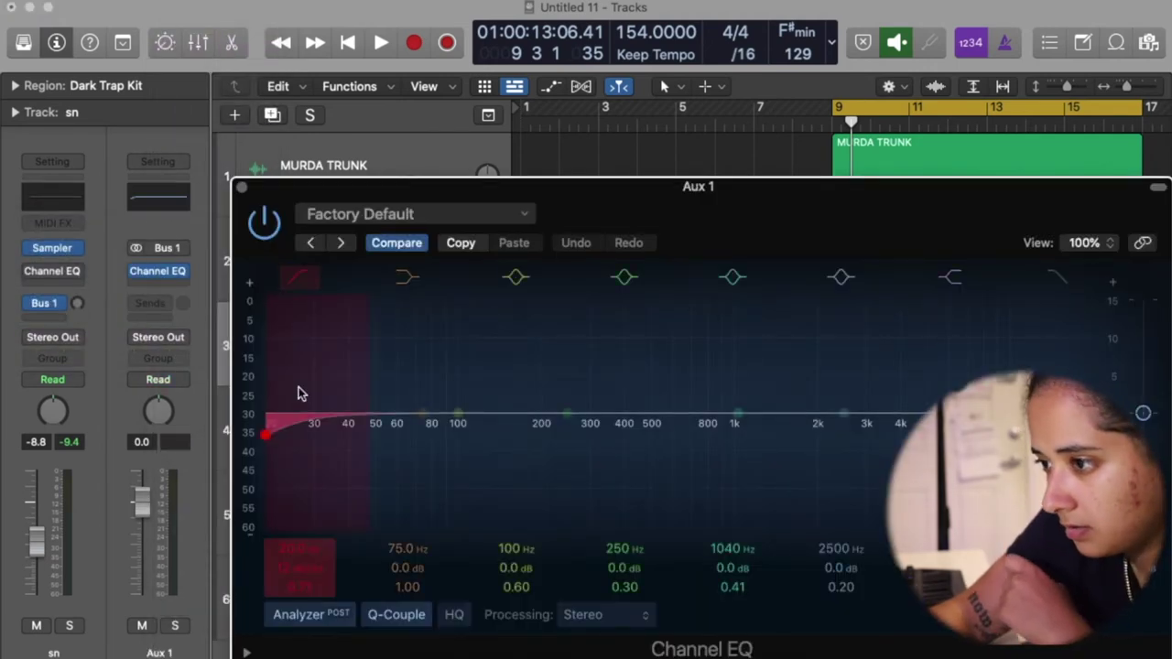
drag(299, 393, 646, 401)
click(1049, 283)
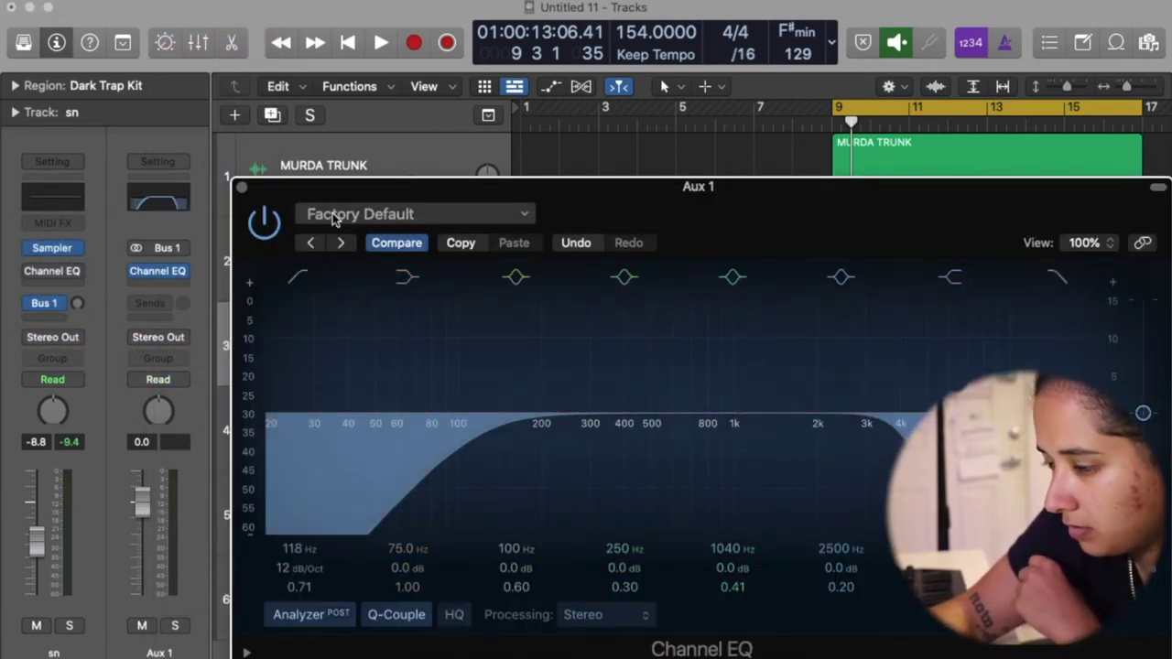
click(241, 187)
Insert a stereo Valhalla DSP ValhallaVintageVerb after the Channel EQ on Aux 1
click(148, 285)
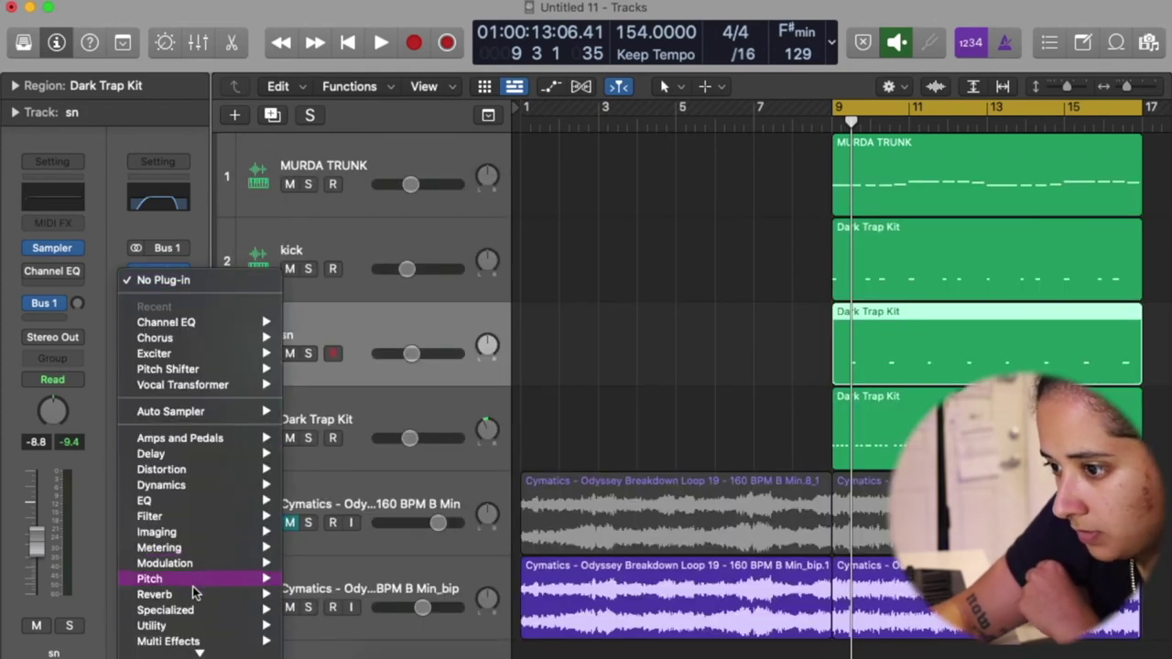
mouse_move(230, 651)
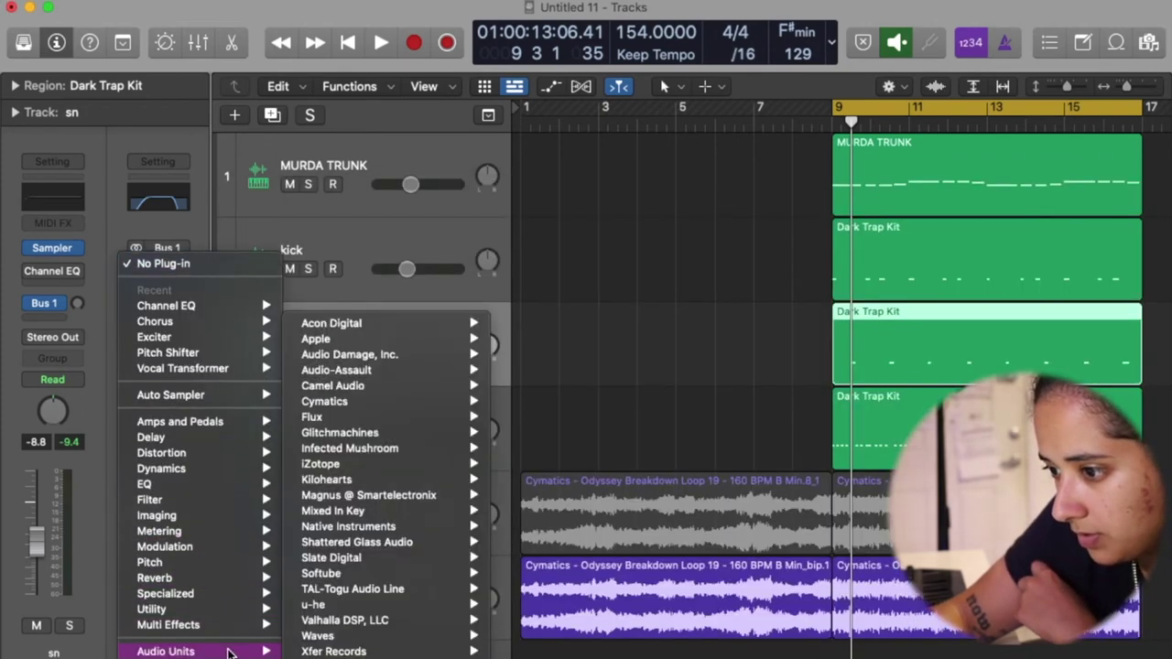
mouse_move(411, 589)
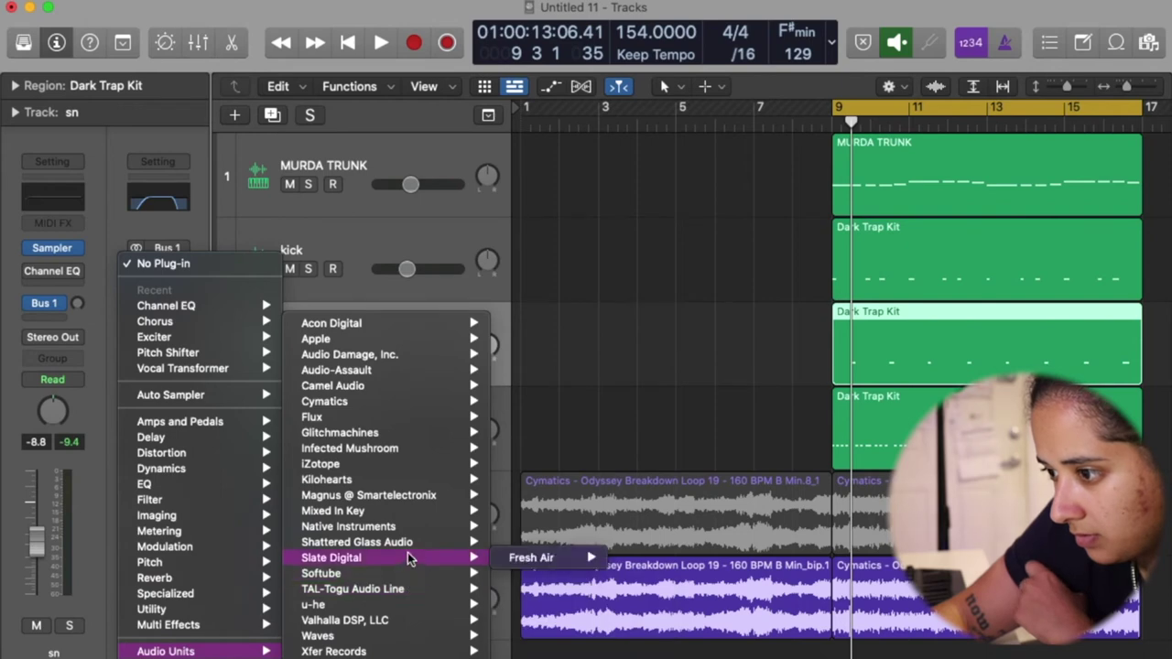
mouse_move(410, 544)
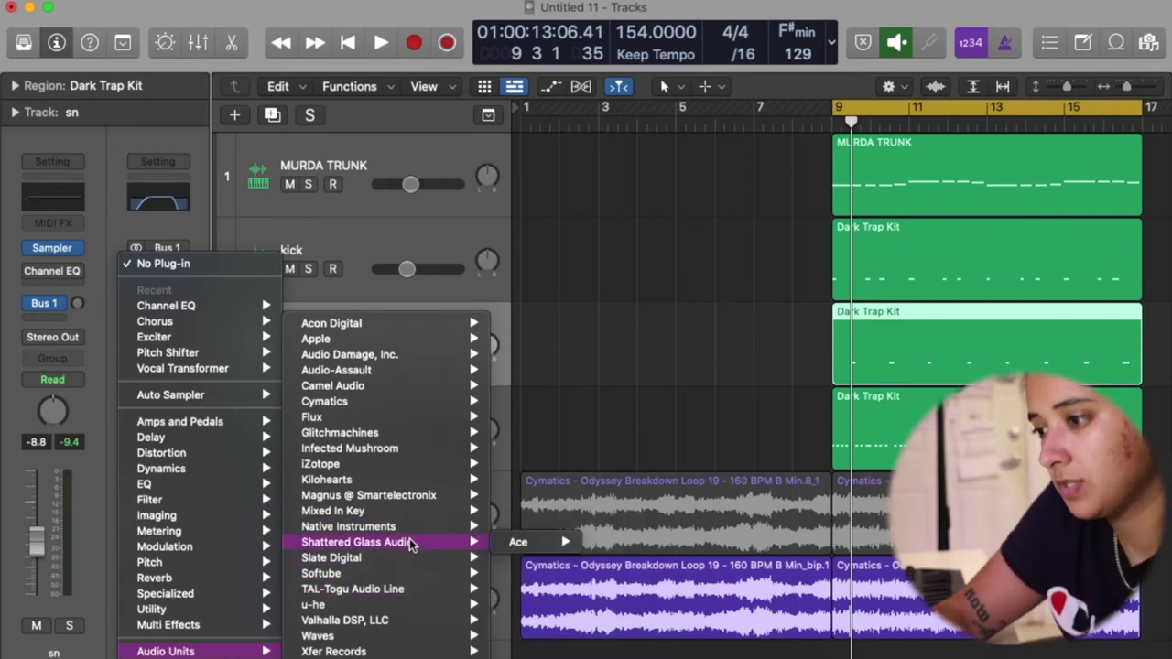
mouse_move(416, 588)
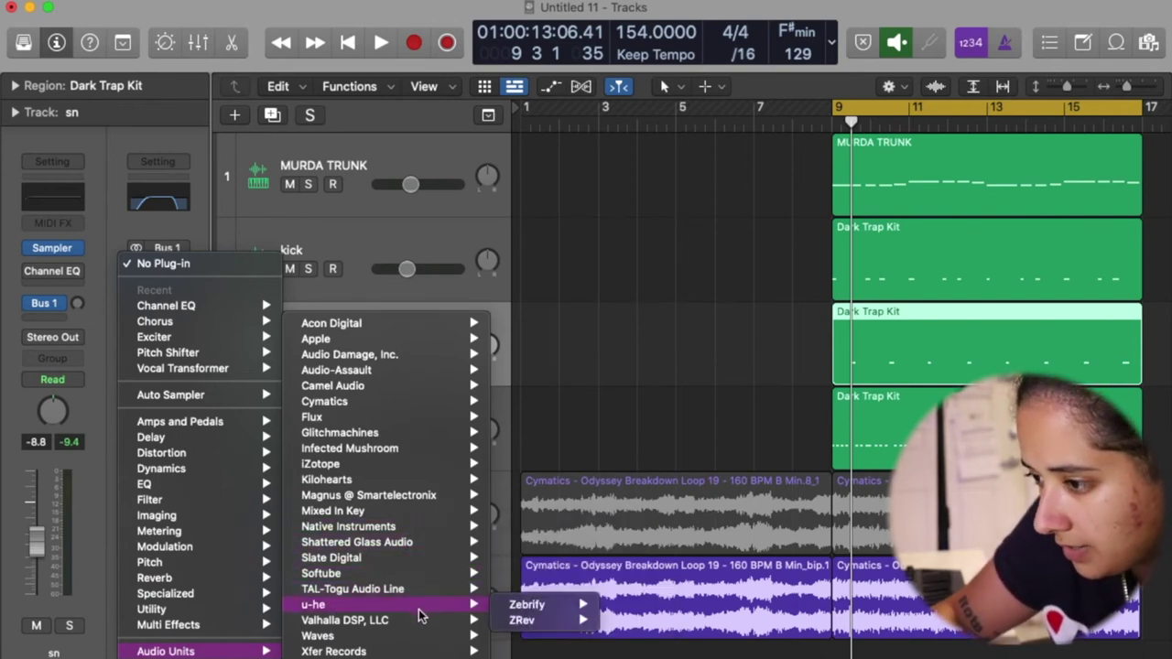
mouse_move(421, 620)
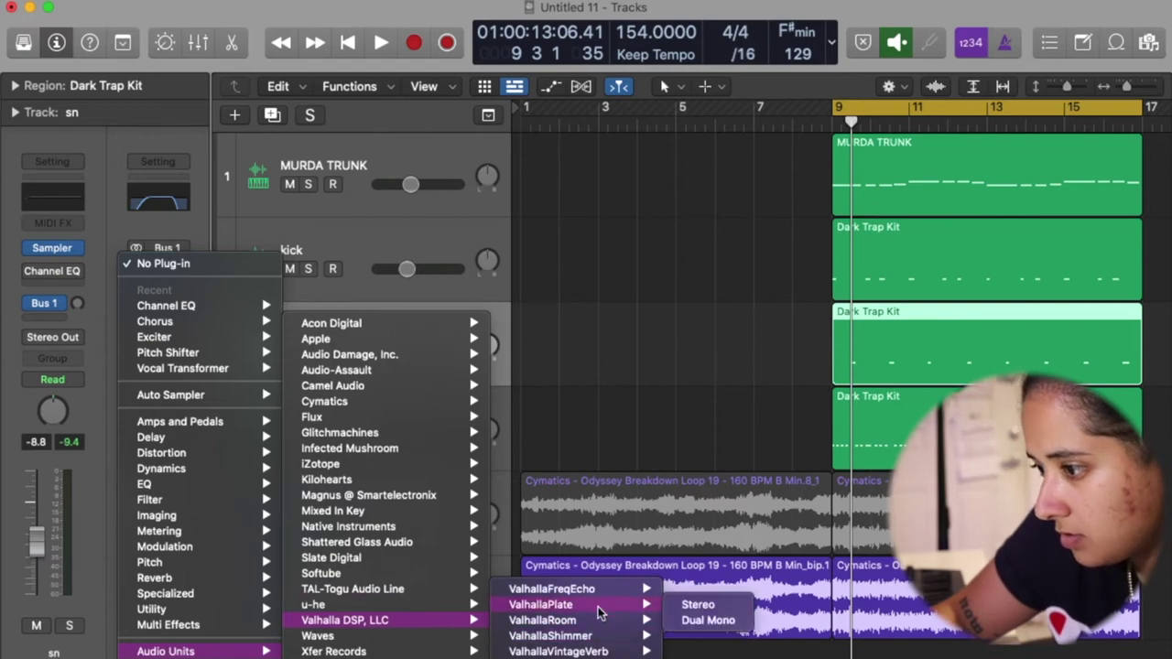
mouse_move(644, 651)
click(685, 652)
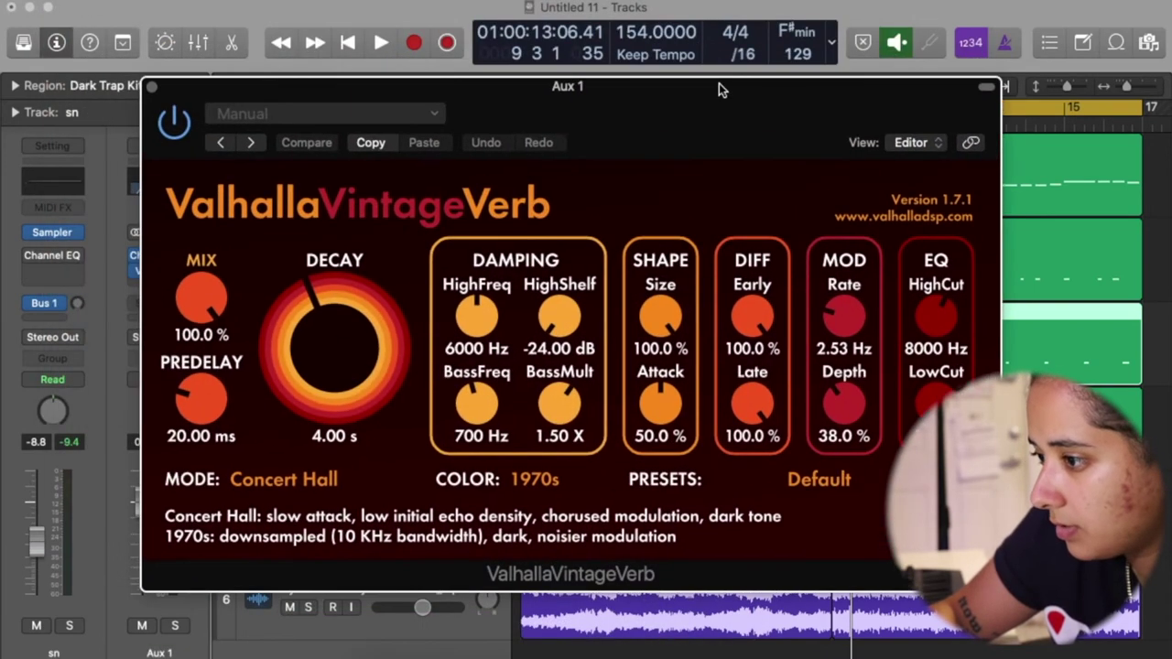
Set the reverb to Chorus Space mode with 1980s color, a 2.46 s decay and a lower HighCut, and close it
click(310, 475)
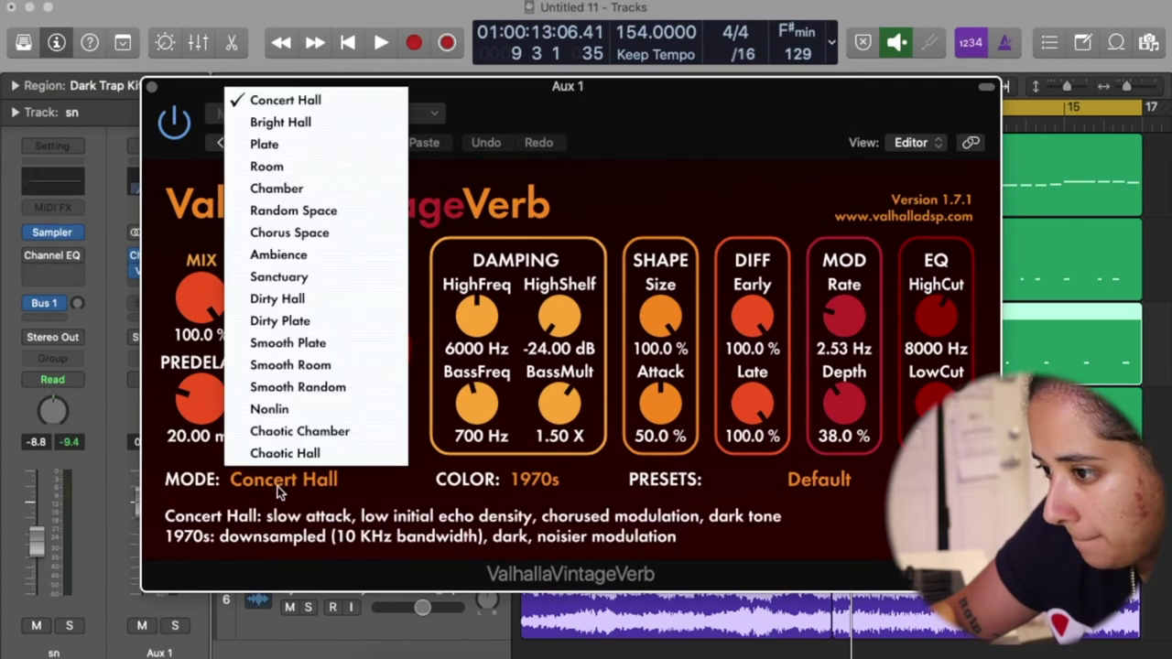
click(293, 211)
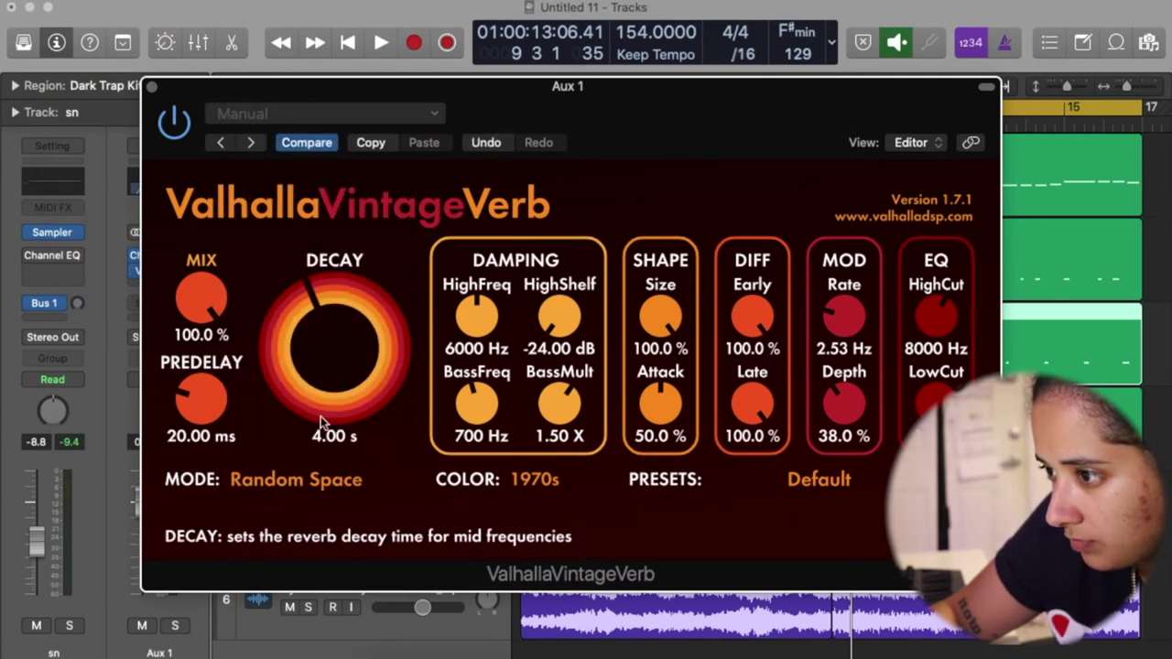
click(302, 479)
click(322, 233)
click(534, 479)
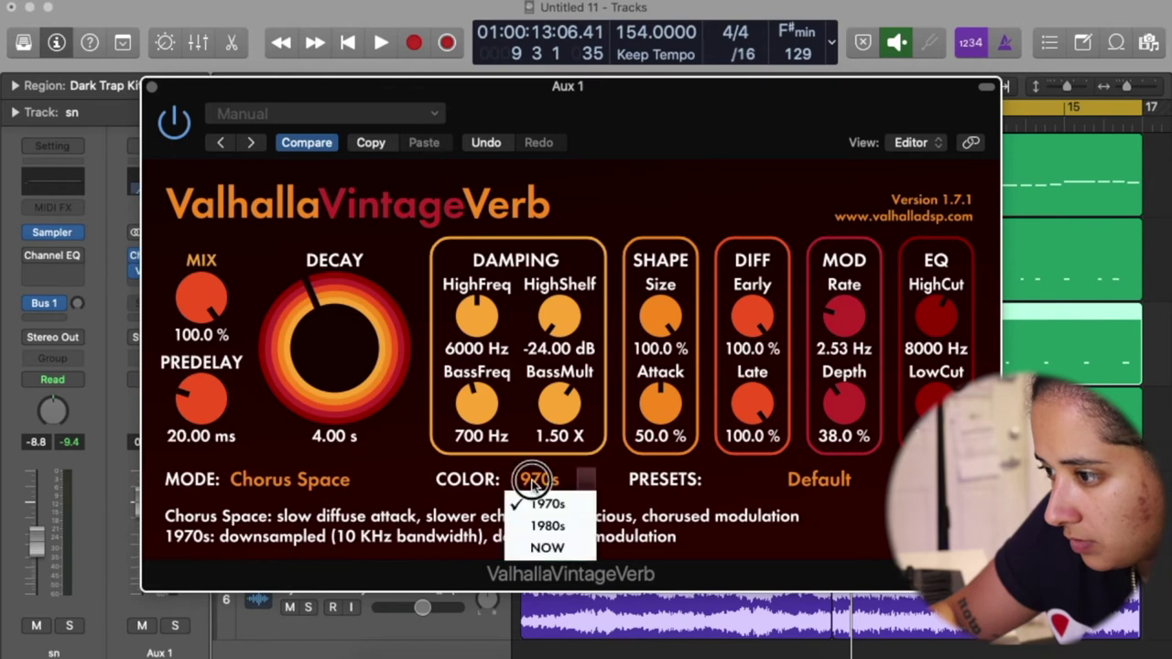
click(551, 526)
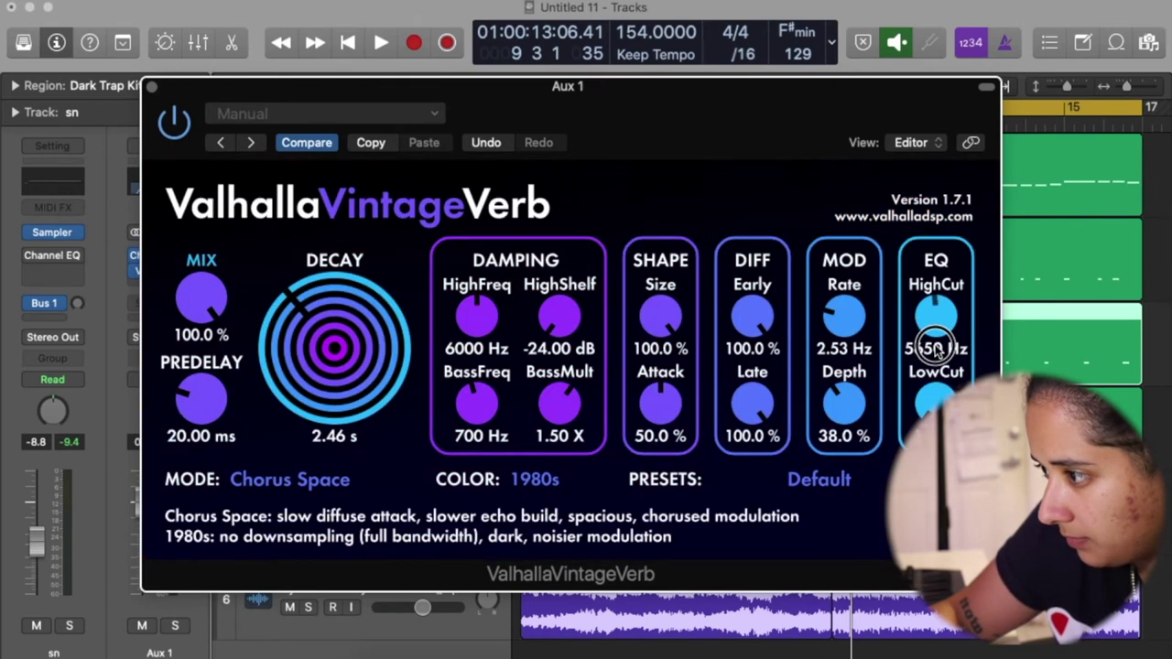
click(152, 86)
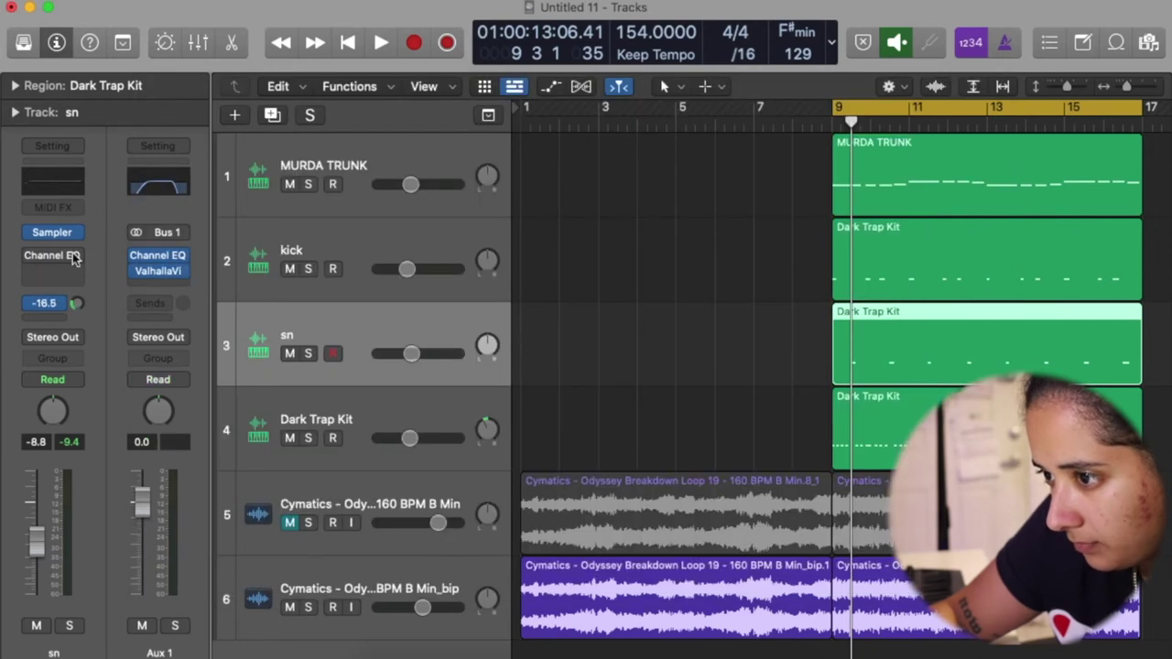
Set the sn track's Bus 1 send to about -16.5 dB and audition the track in solo during playback
key(space)
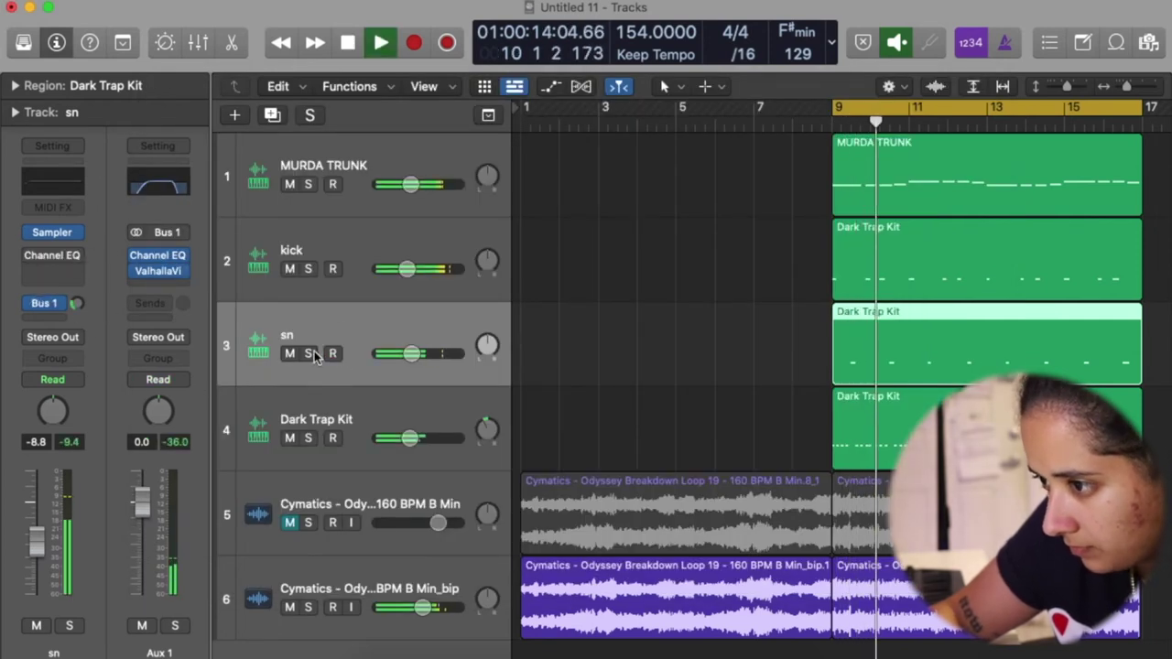
click(309, 353)
drag(78, 303, 85, 312)
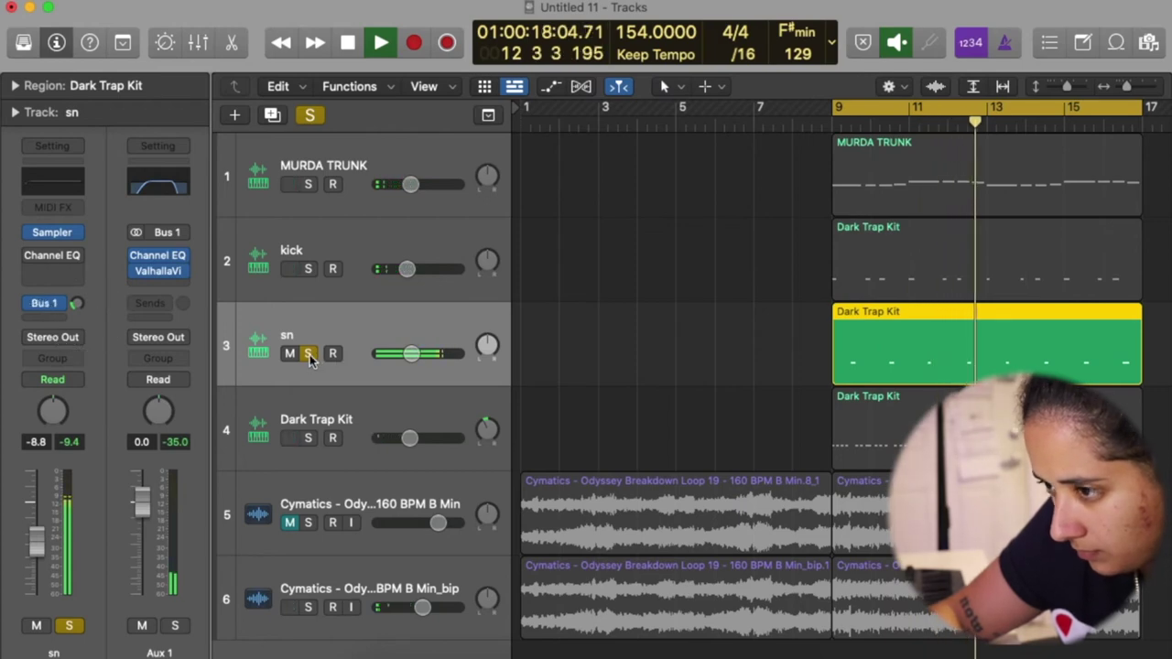
click(308, 353)
Add a Bus 1 send at about -26.4 dB to the Cymatics bip loop track
click(319, 573)
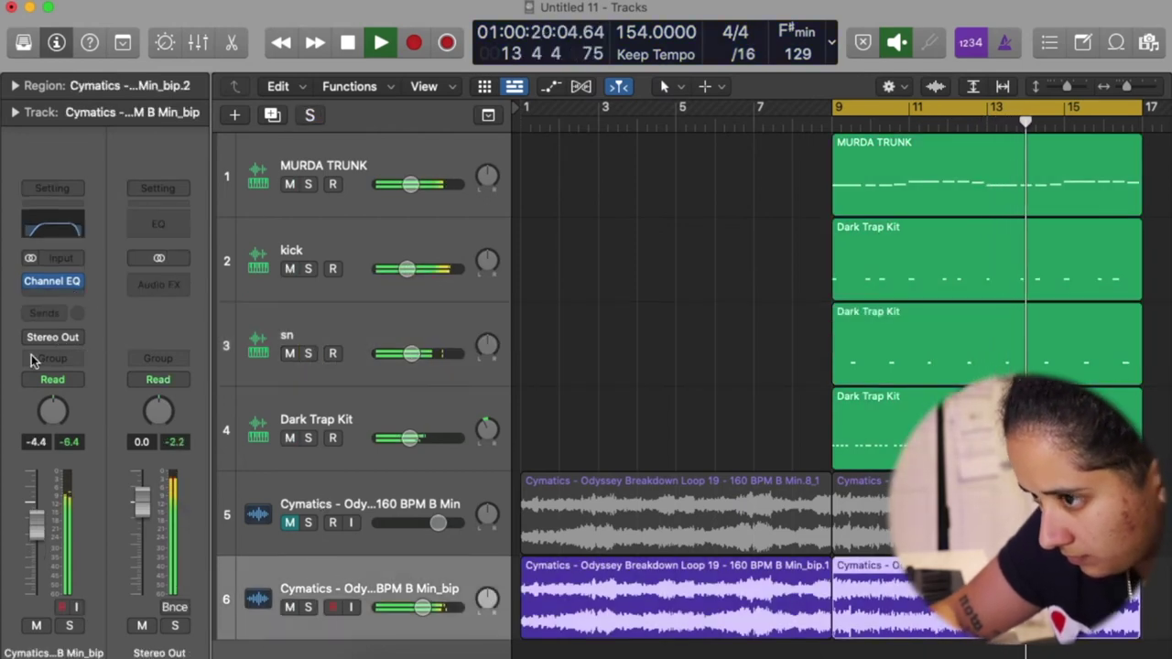
click(43, 313)
mouse_move(41, 337)
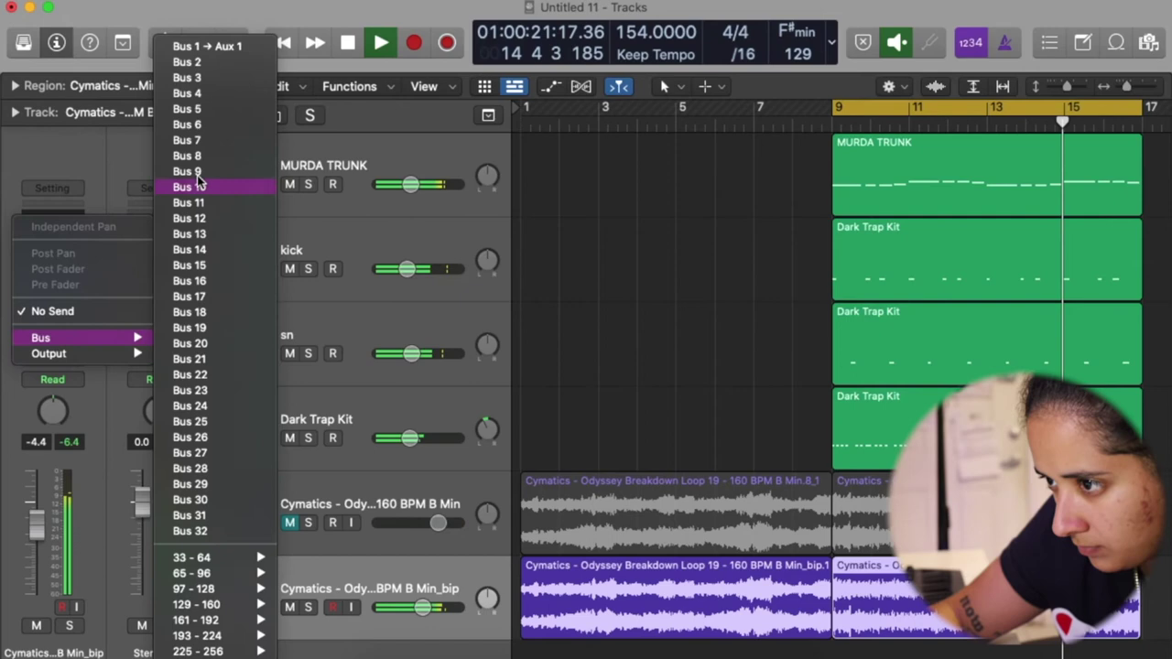
click(207, 46)
drag(84, 303, 78, 277)
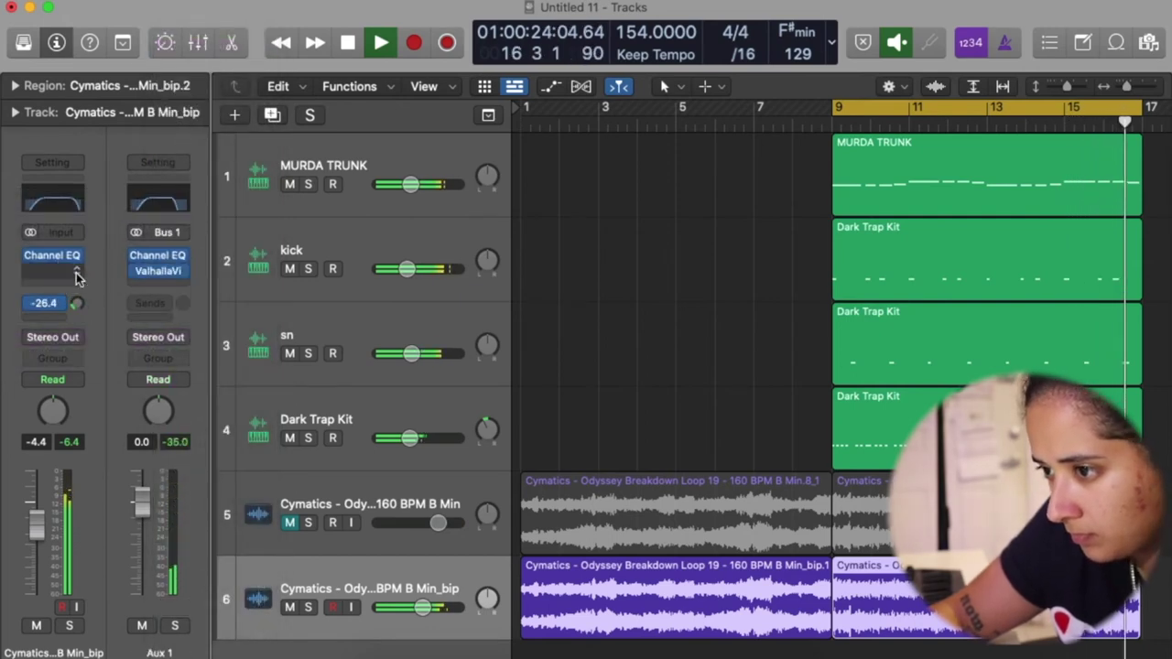
Add a Bus 1 send at about -28.0 dB to the remaining Dark Trap Kit track
click(52, 320)
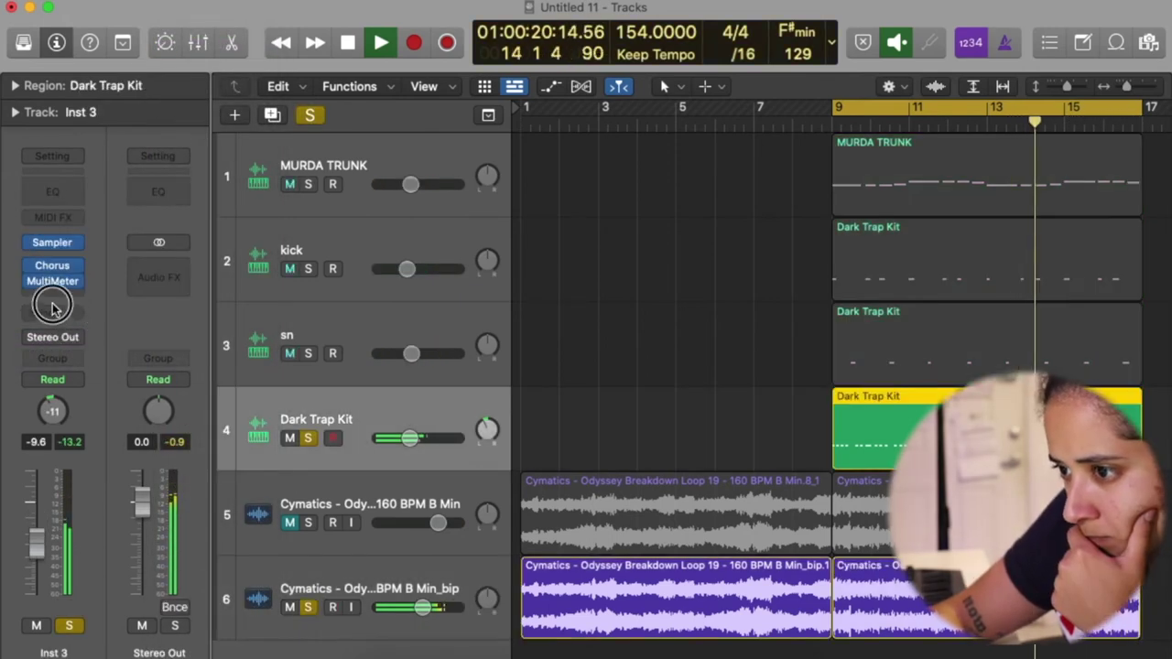
click(52, 309)
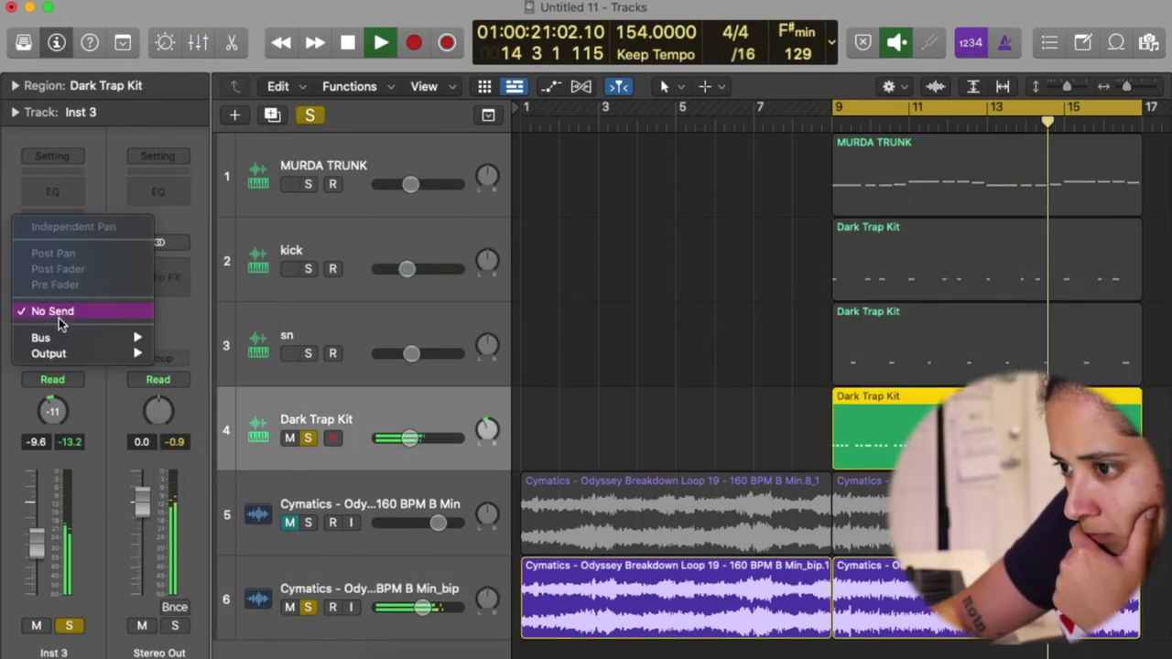
mouse_move(77, 339)
click(210, 46)
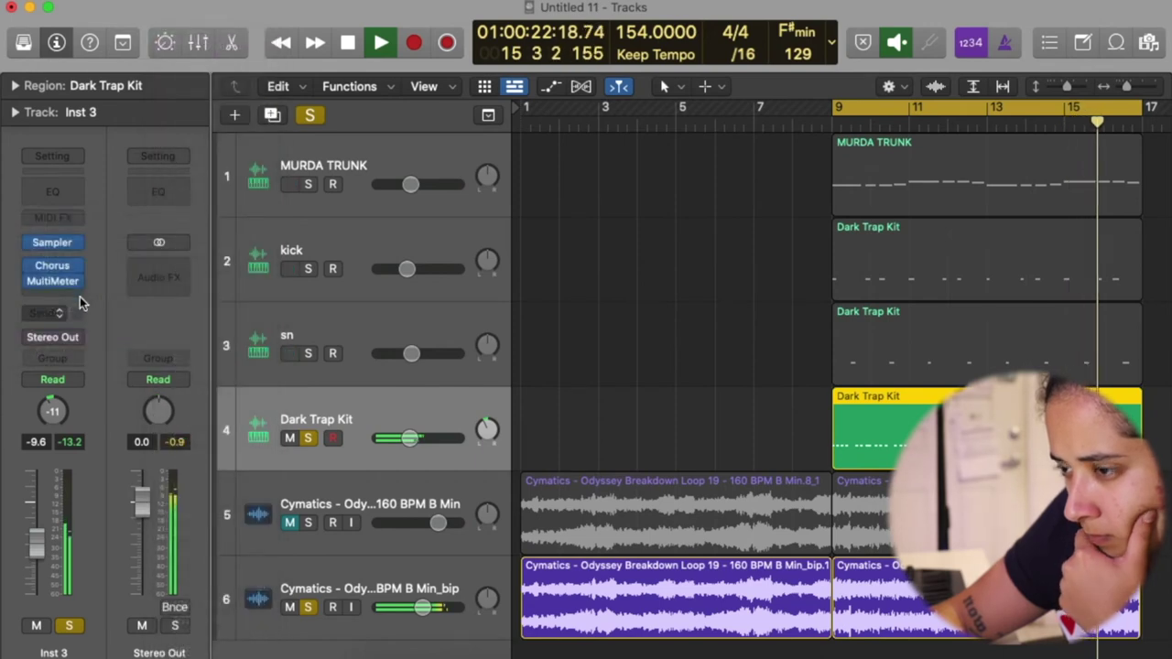
drag(81, 302, 80, 289)
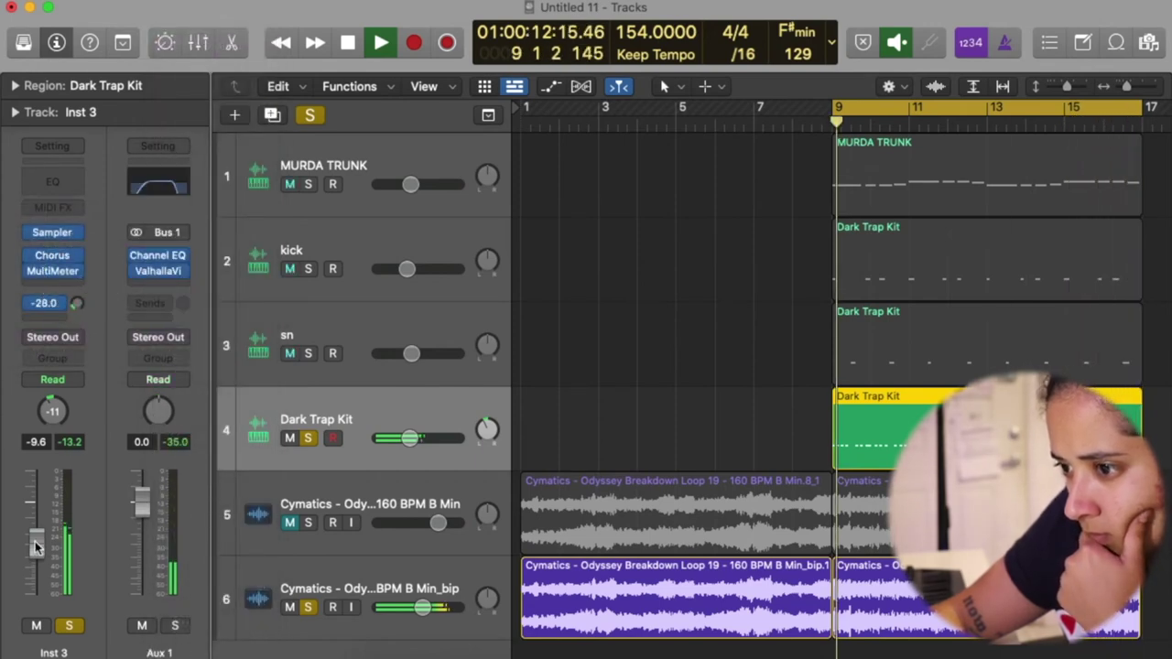
Raise the Dark Trap Kit track's volume to -7.4 dB and lower the Cymatics bip loop track's volume to -5.6 dB
drag(36, 547, 37, 540)
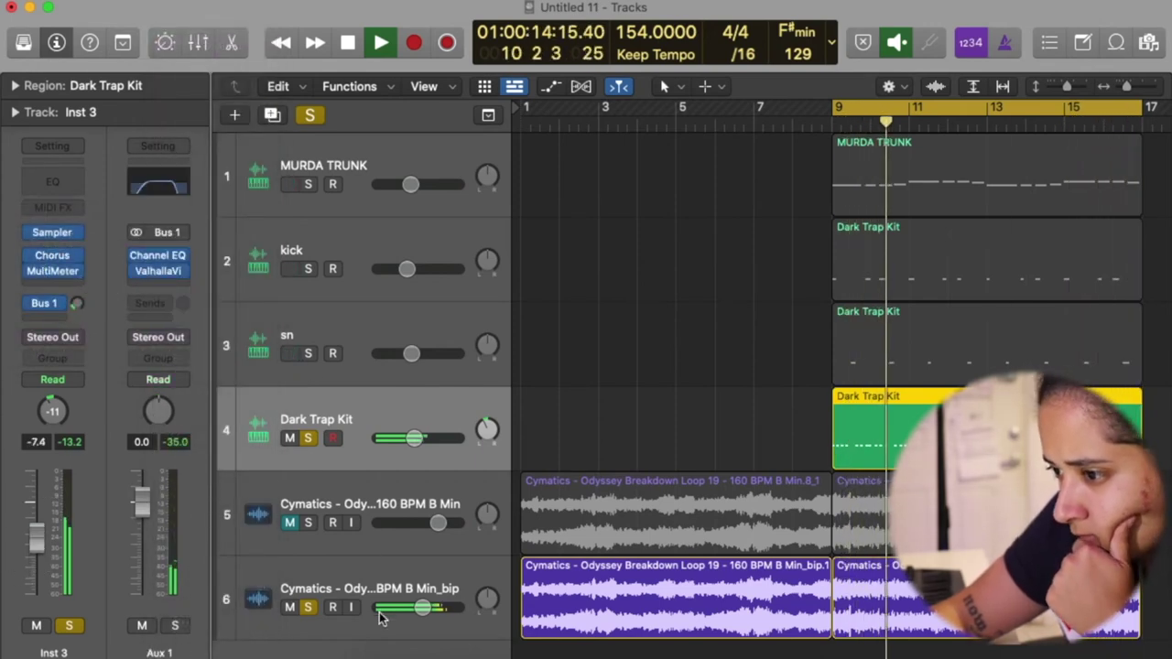
click(372, 579)
drag(43, 561, 34, 540)
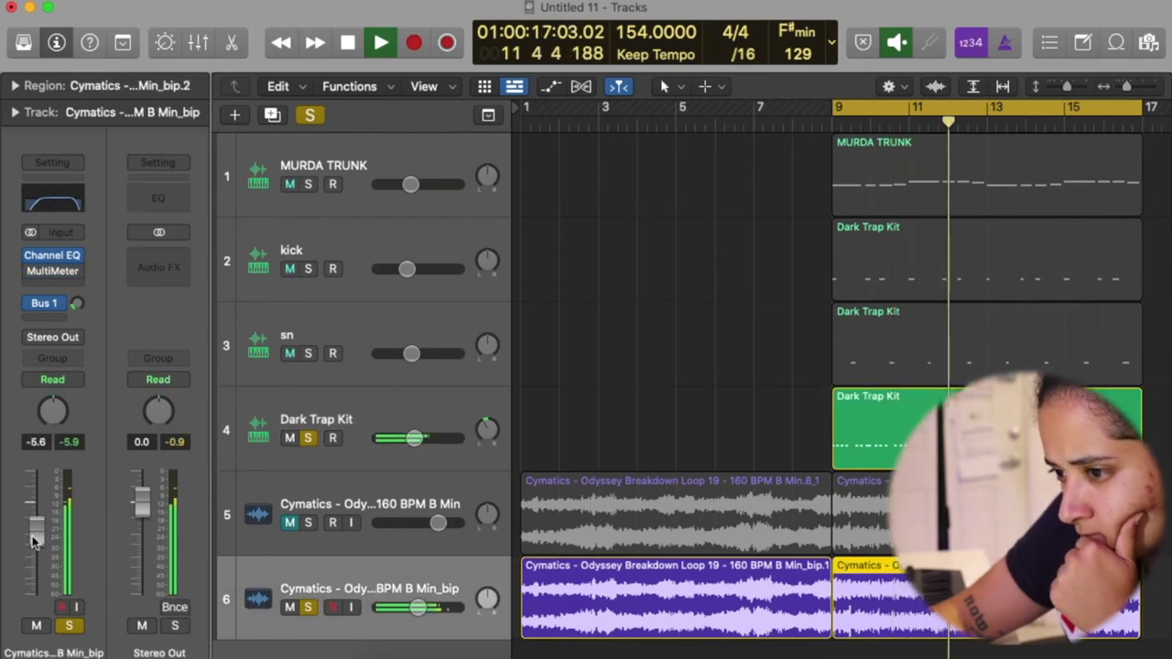
Add the sn and kick tracks to the soloed tracks during playback, and release the solo on all tracks
click(358, 322)
click(311, 355)
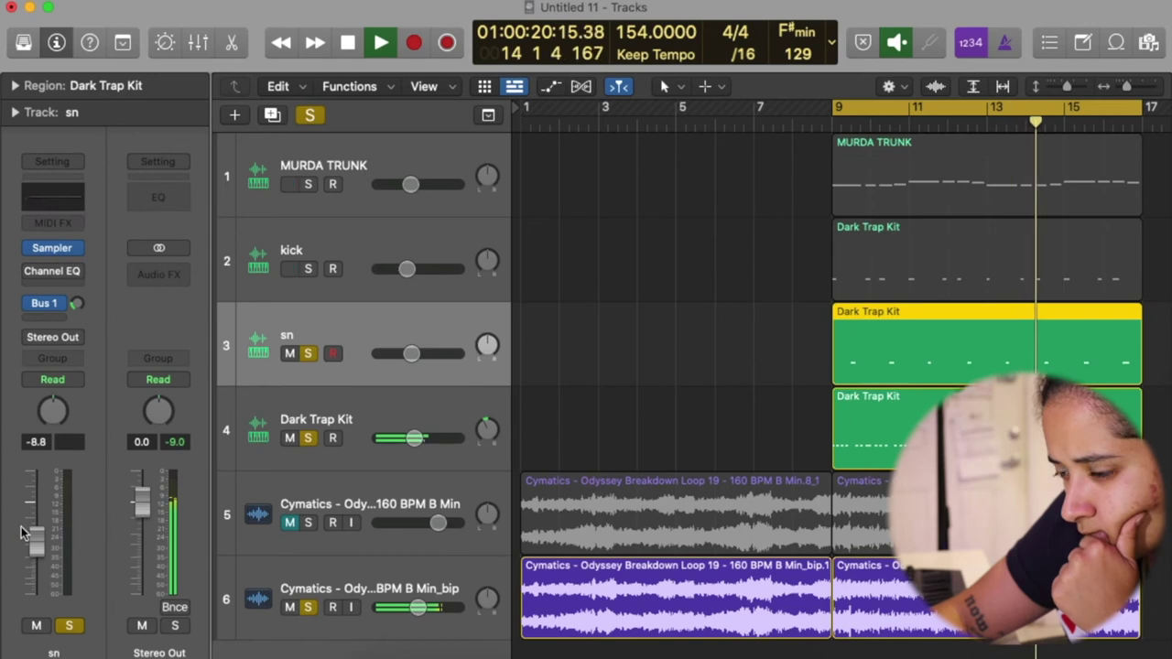
click(347, 247)
click(309, 268)
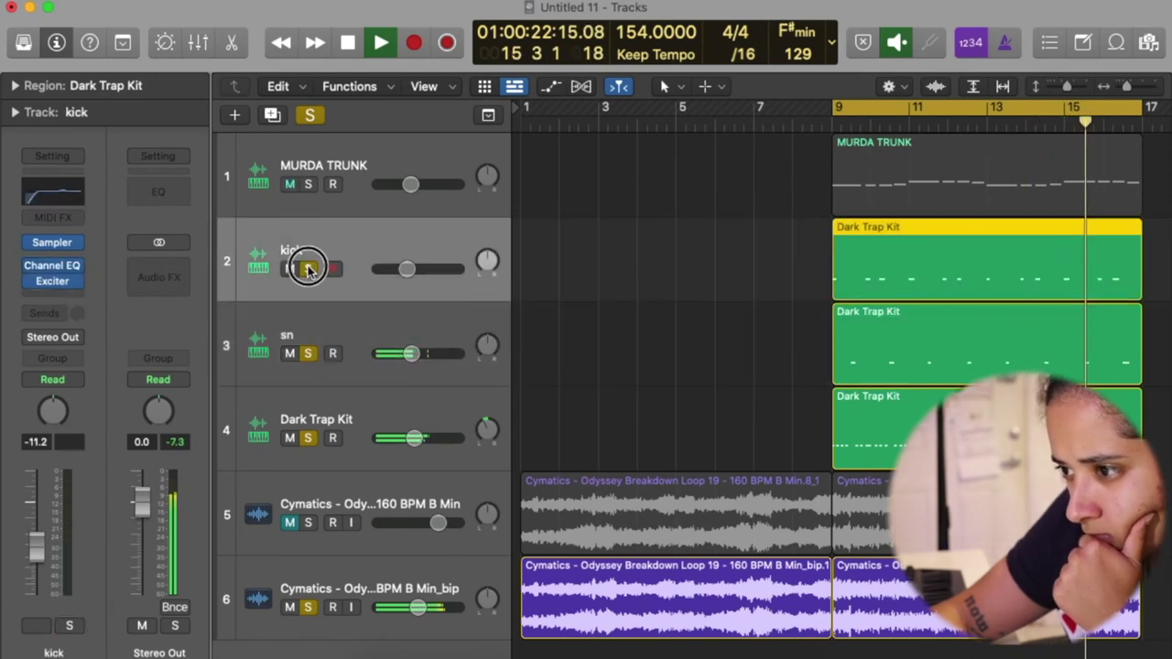
drag(309, 272, 309, 641)
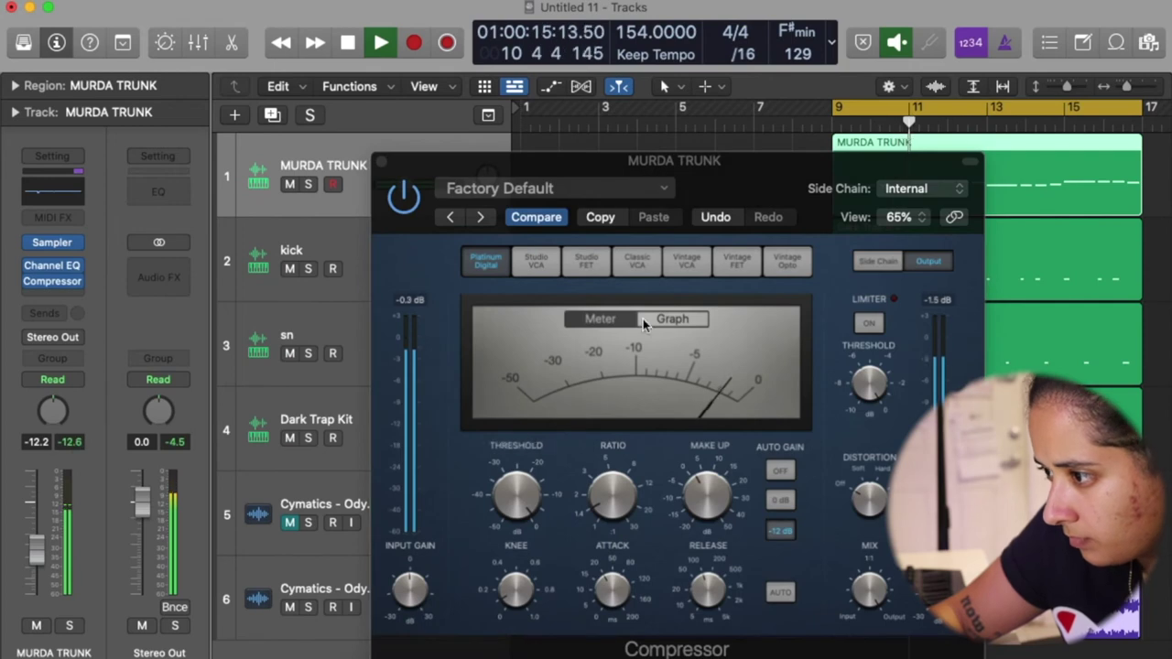
Check MURDA TRUNK's compressor in graph view, compare it bypassed and active, and lower the track's volume to -13.6 dB
click(645, 318)
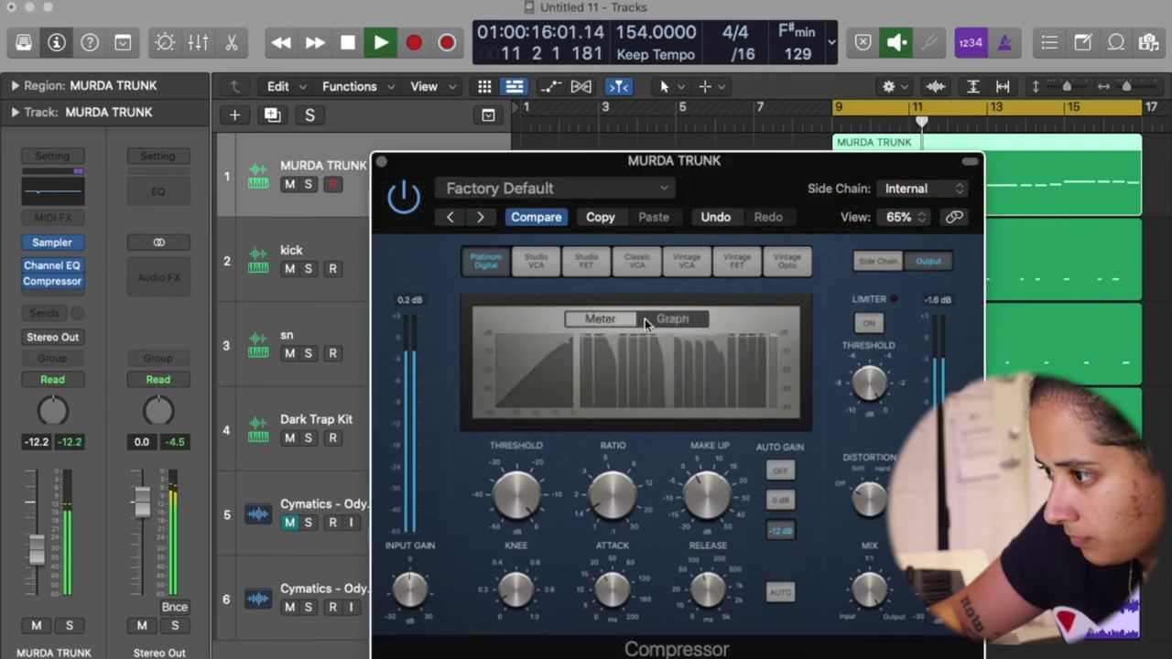
mouse_move(700, 488)
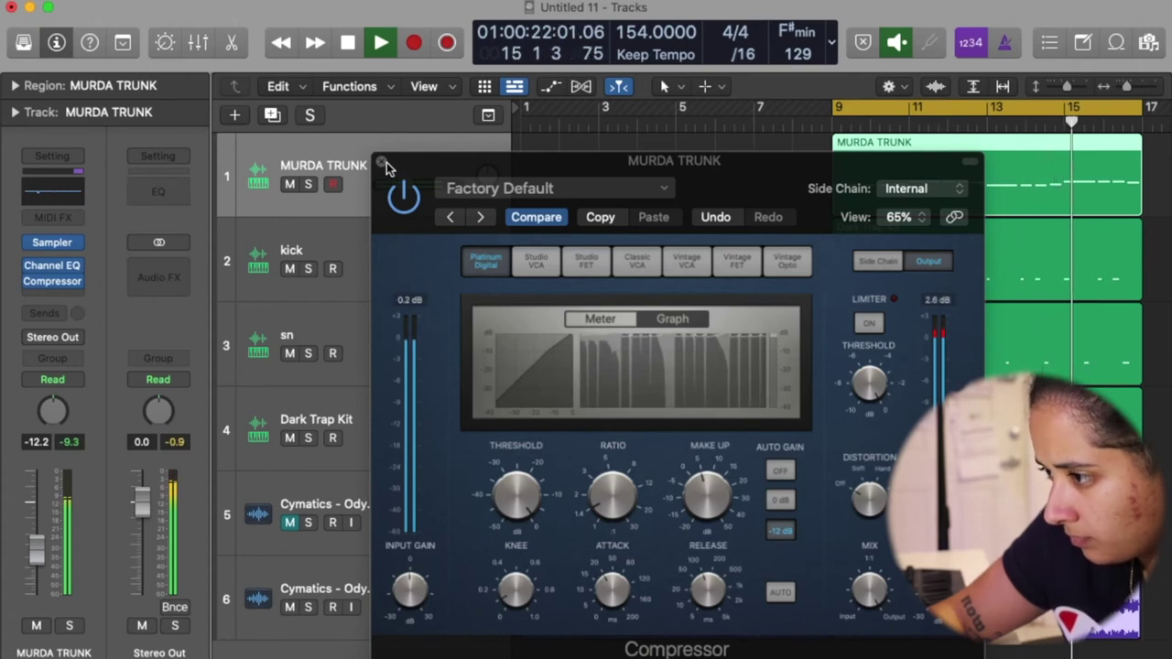
click(403, 196)
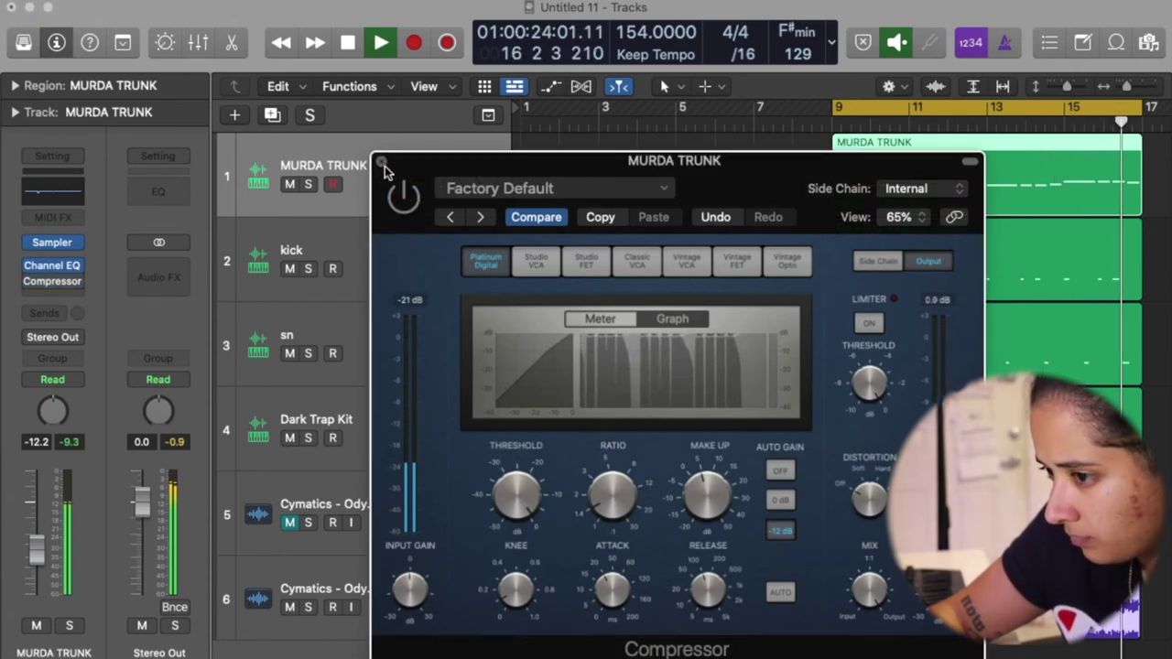
mouse_move(43, 549)
mouse_down()
mouse_move(43, 529)
mouse_move(43, 543)
mouse_up()
click(404, 197)
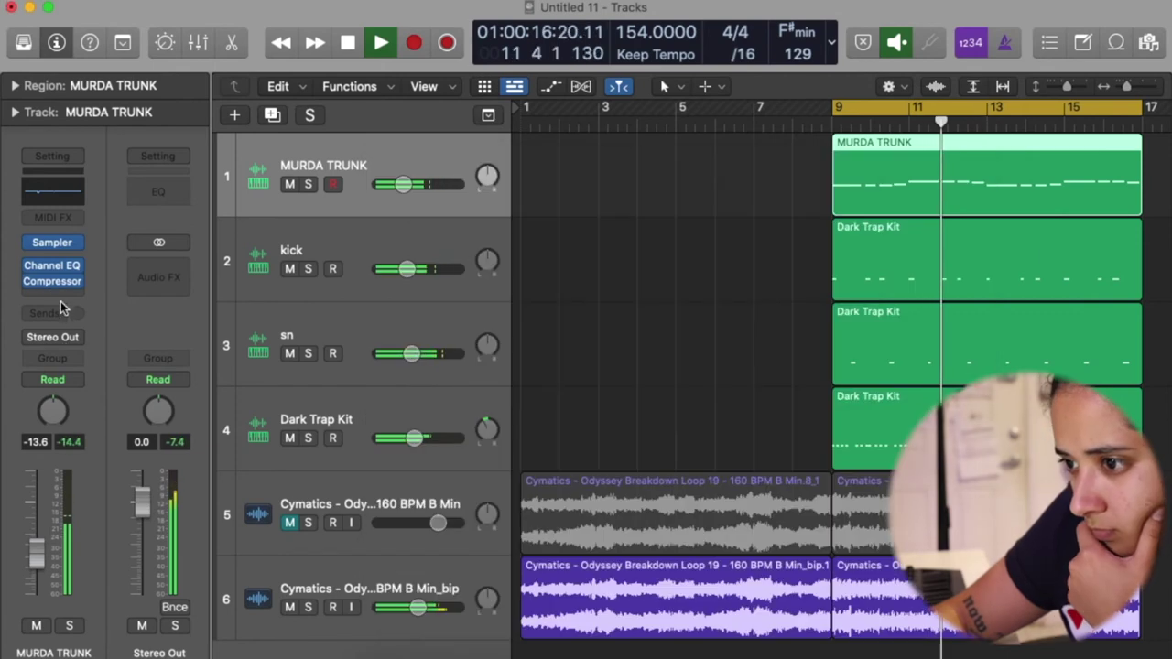
Insert Softube's Saturation Knob in stereo after the Compressor on the MURDA TRUNK track
click(56, 297)
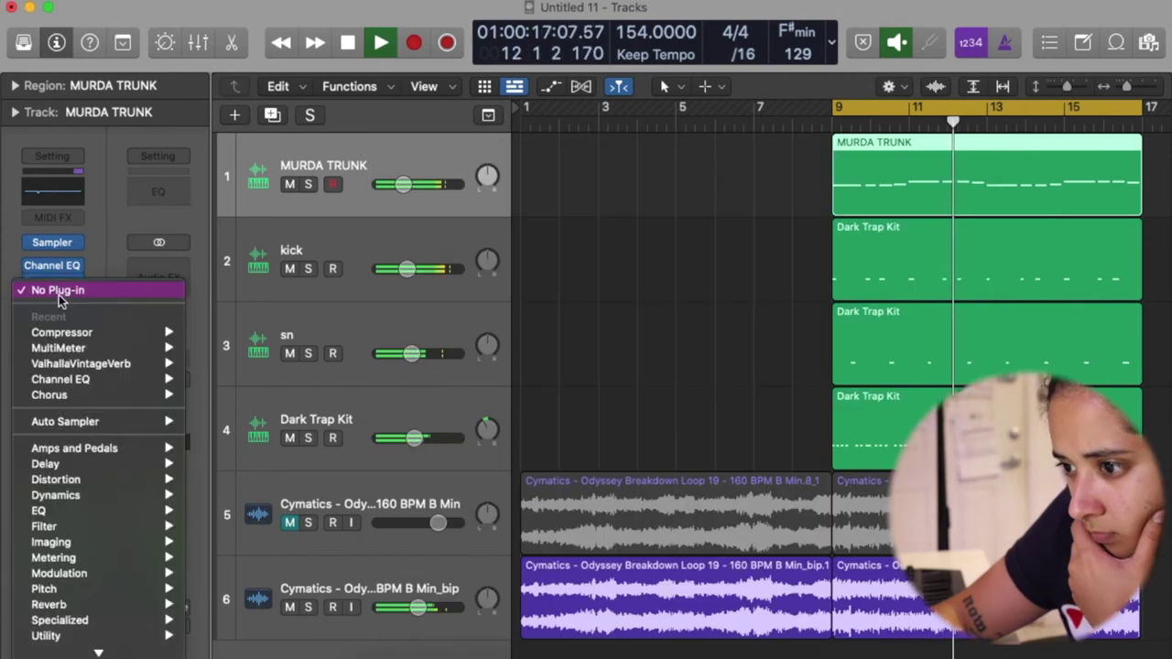
mouse_move(59, 651)
mouse_move(294, 417)
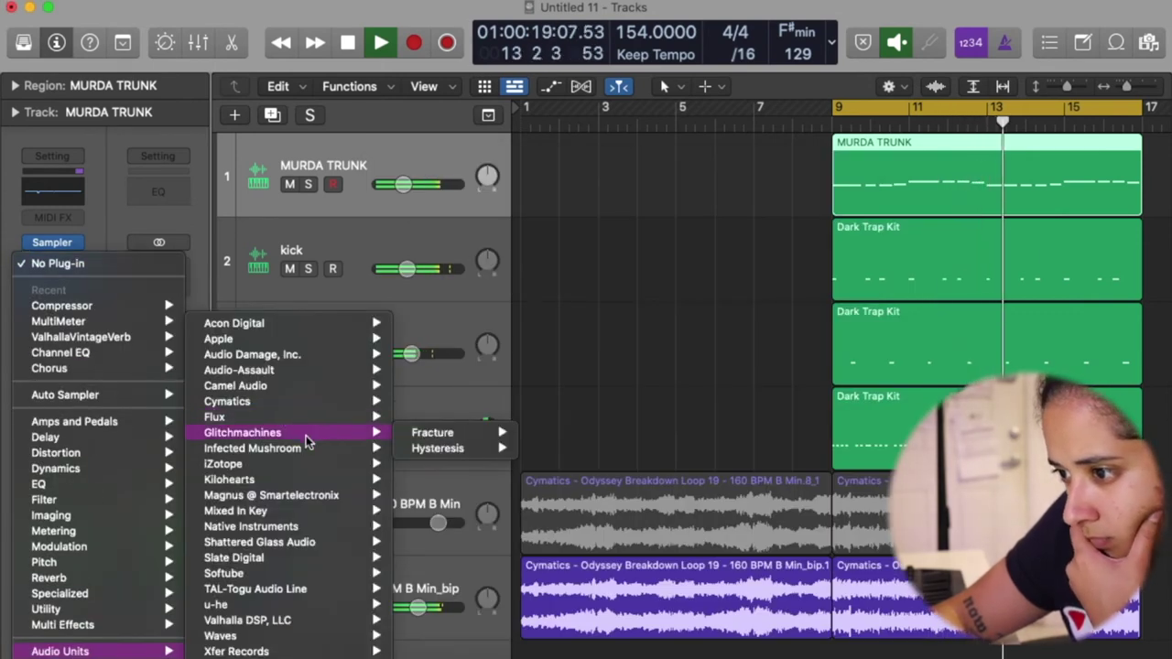
mouse_move(320, 572)
mouse_move(518, 579)
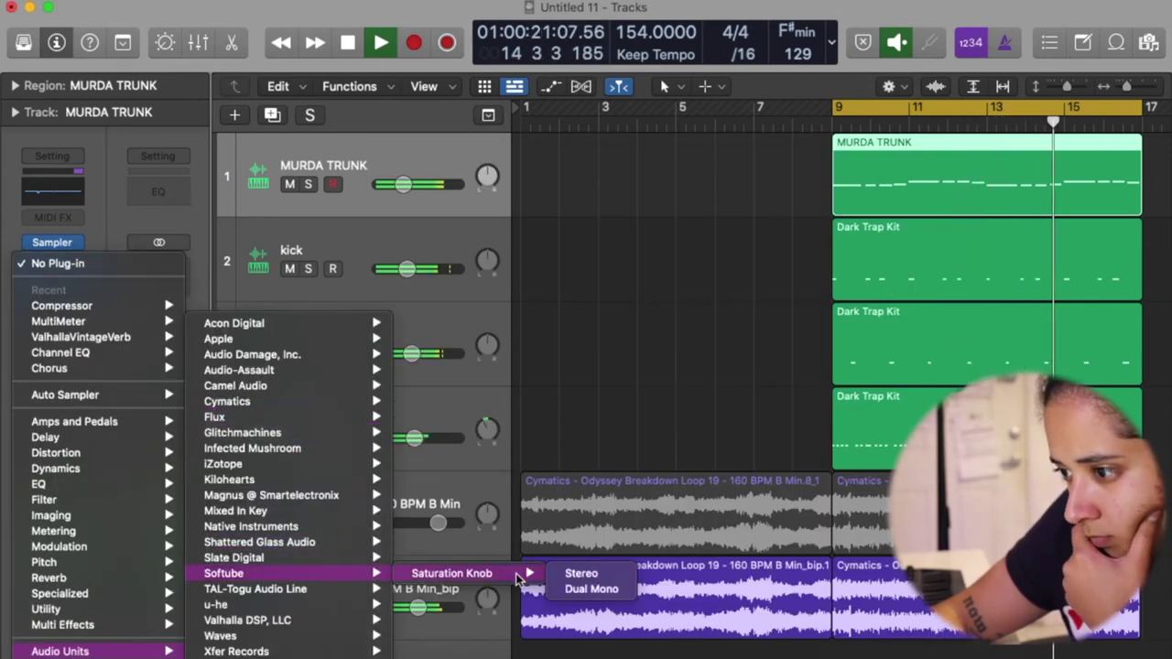
click(574, 575)
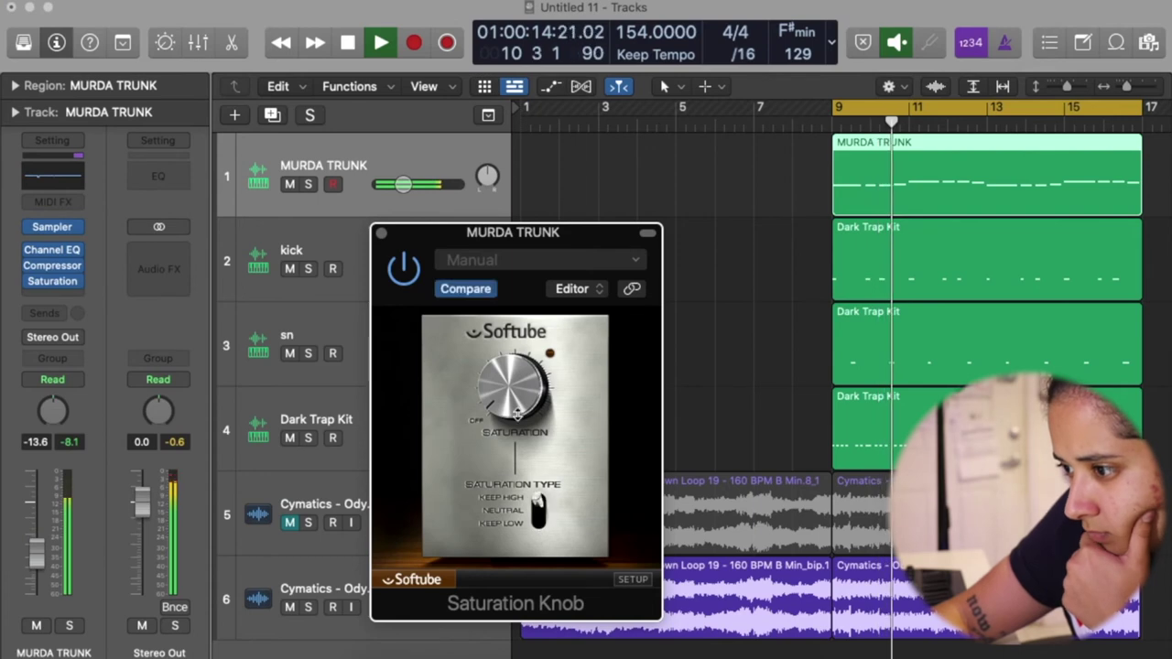
click(382, 233)
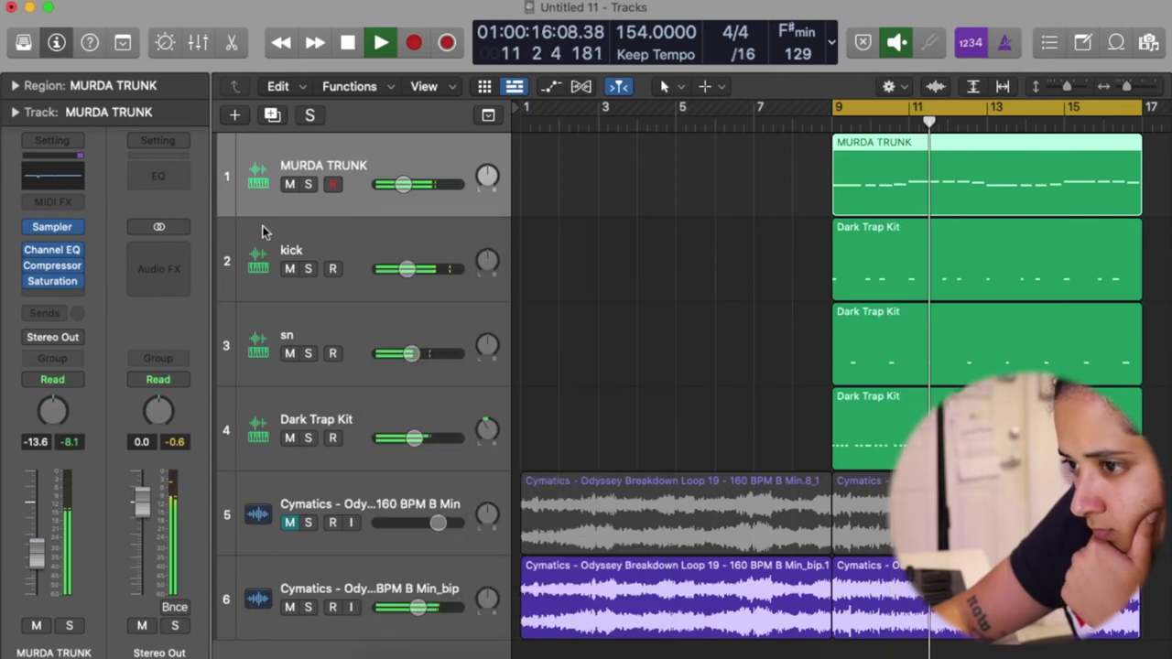
Roll off the high frequencies in the MURDA TRUNK track's Channel EQ with a high cut
click(67, 177)
drag(833, 392, 768, 382)
mouse_move(837, 588)
mouse_down()
mouse_move(838, 599)
mouse_move(836, 587)
mouse_up()
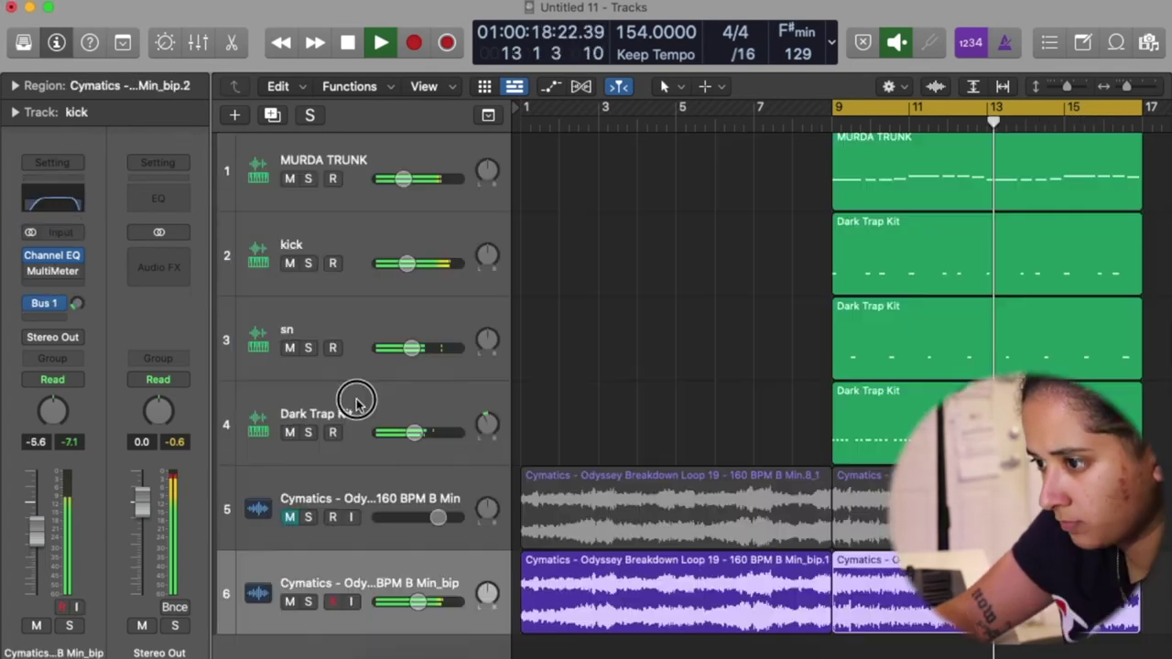
Group the MURDA TRUNK, kick, sn and Dark Trap Kit tracks into a summing stack, and move MURDA TRUNK out above it
click(354, 399)
right_click(356, 176)
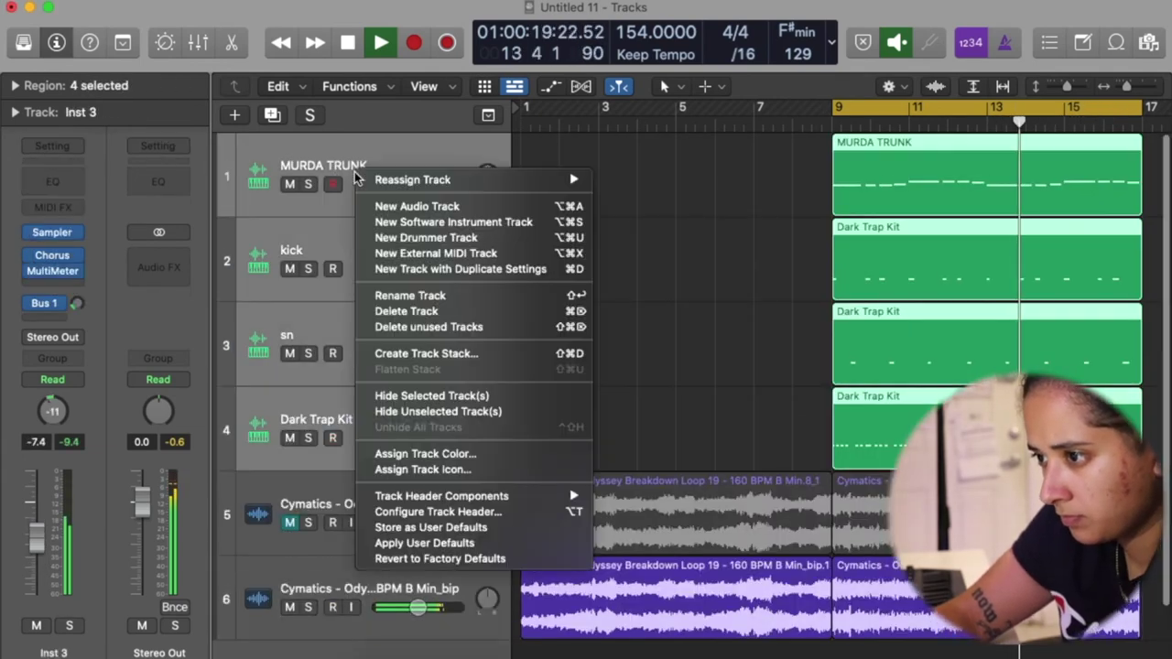
click(403, 355)
key(Return)
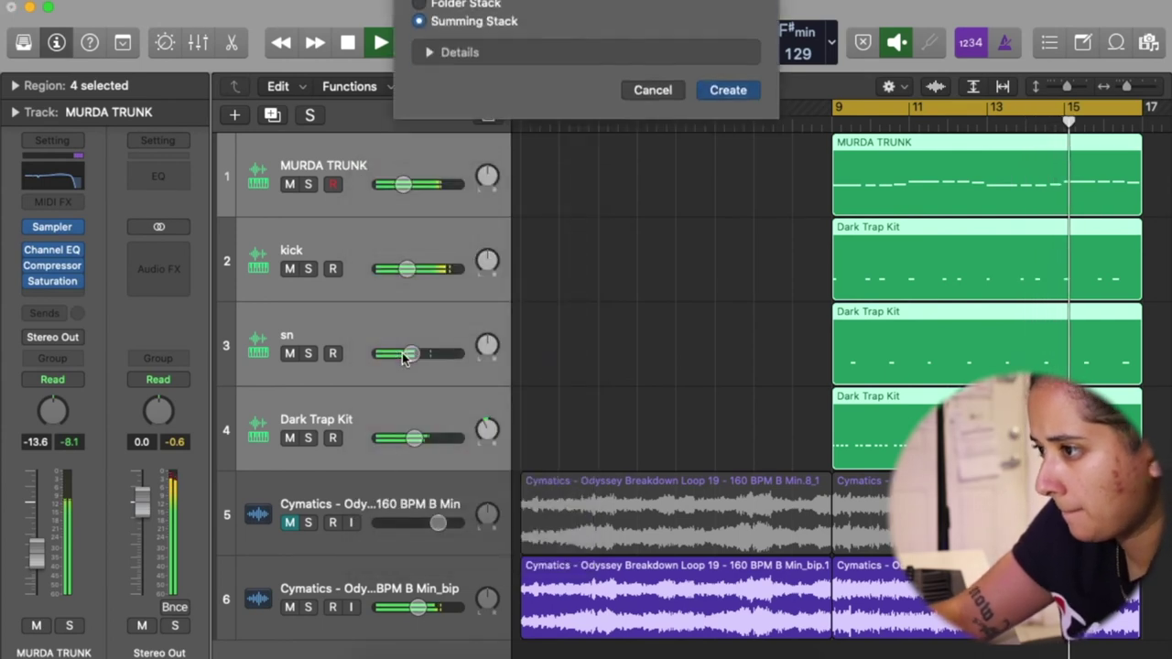
drag(414, 250, 411, 157)
click(253, 260)
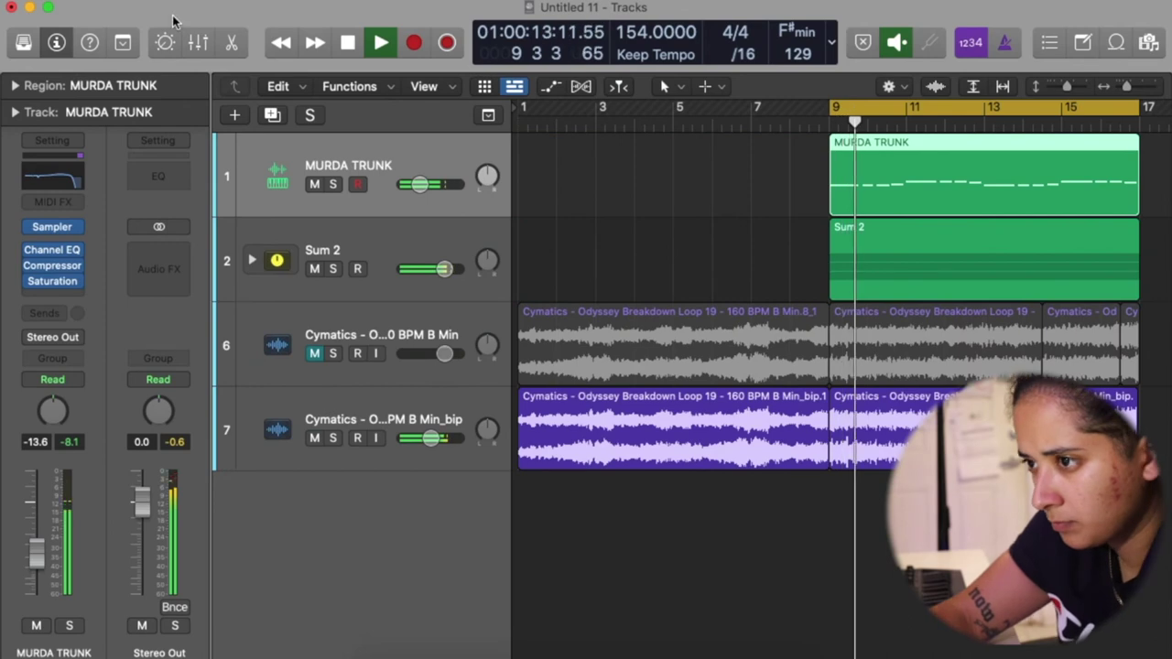
Show the Stereo Out track in the track list and expand the Sum 2 drum stack
click(215, 3)
click(309, 271)
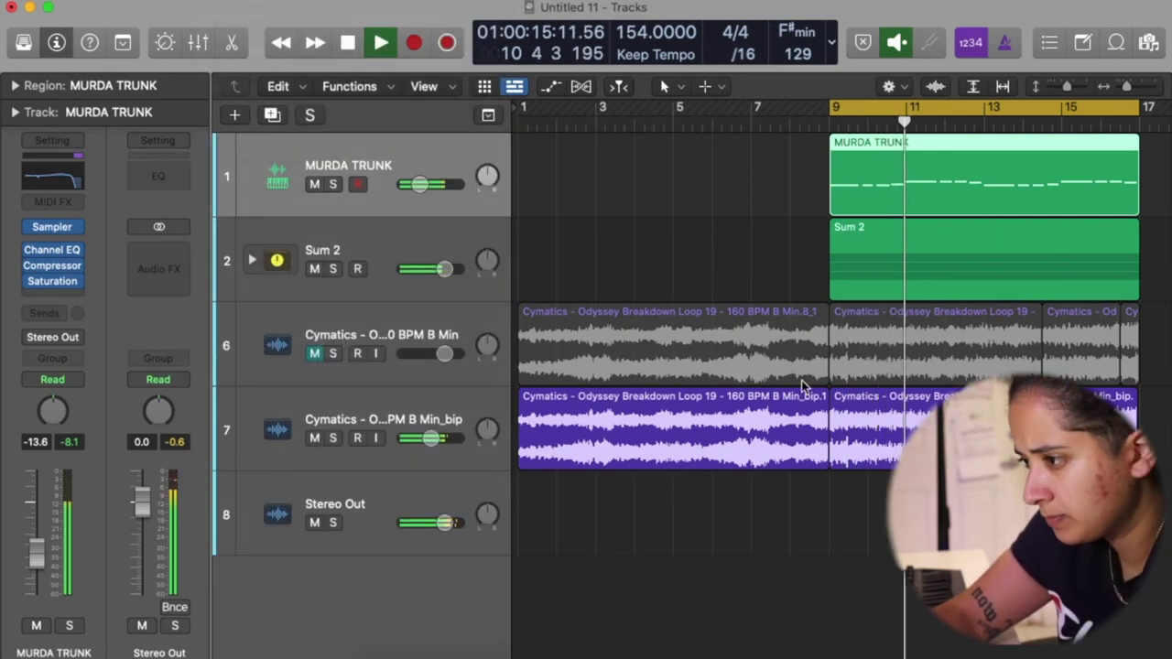
click(253, 260)
scroll(678, 303, down, 2)
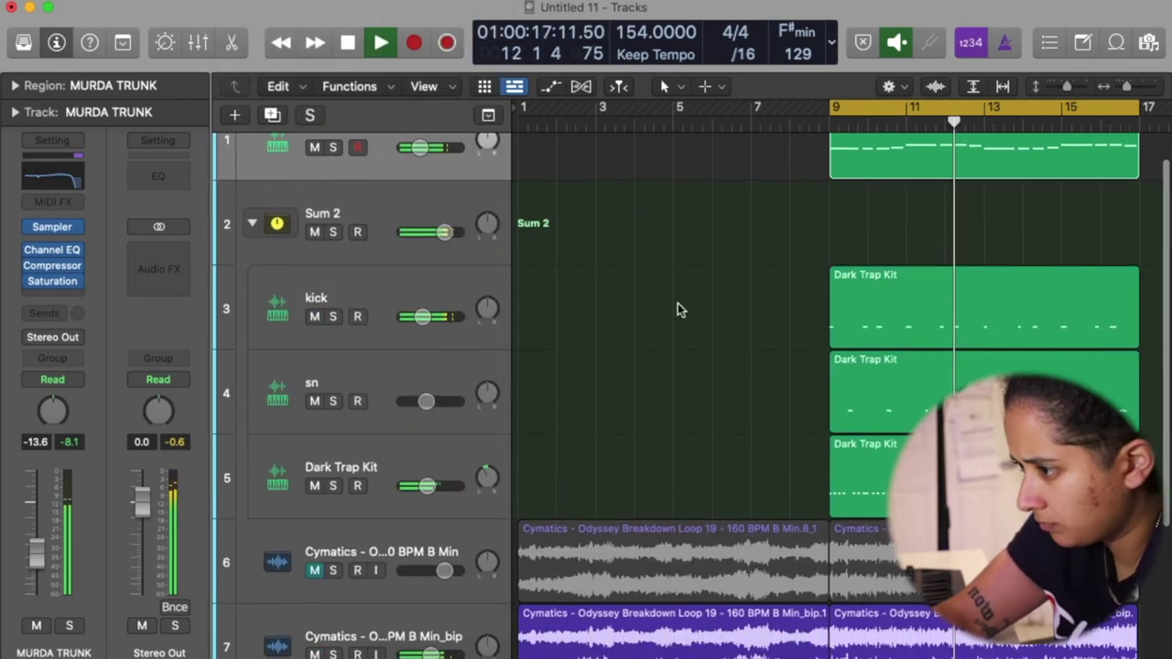
drag(1064, 88, 1056, 88)
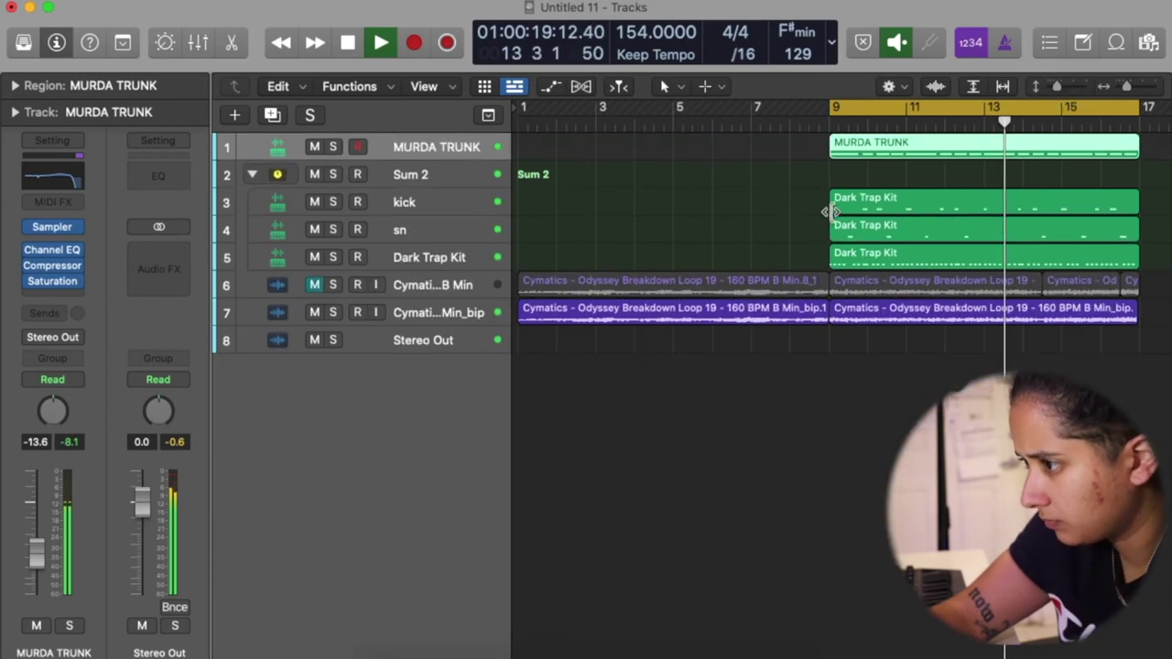
Stop playback and insert the Cymatics Diablo Lite plug-in on the Sum 2 stack
click(456, 171)
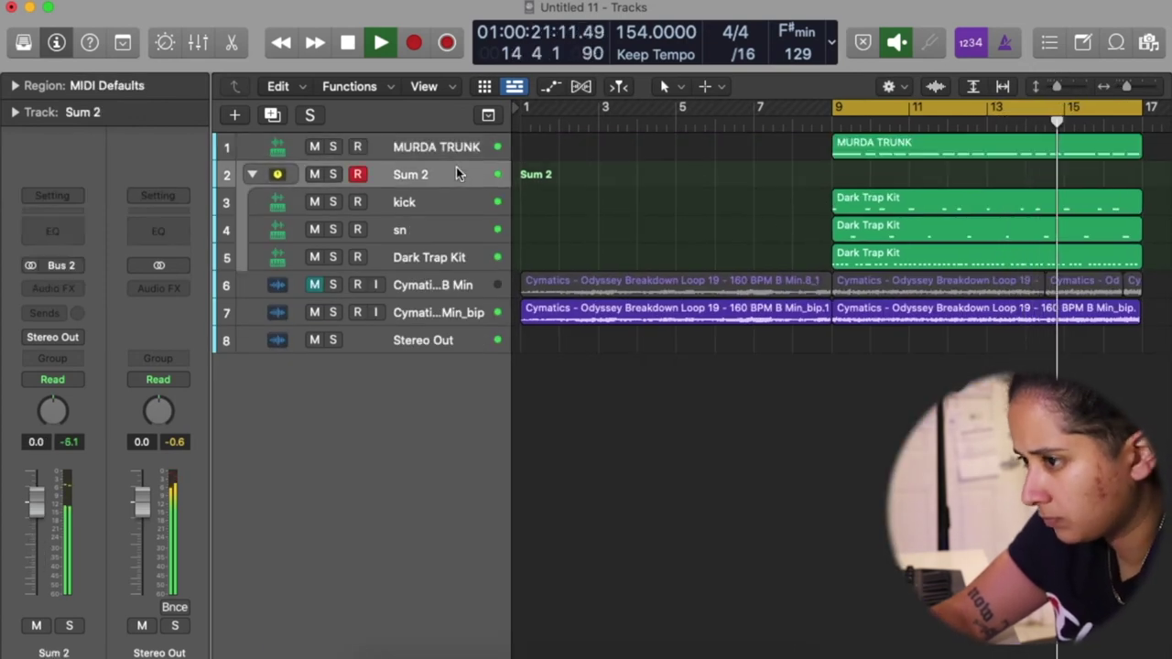
key(space)
click(75, 290)
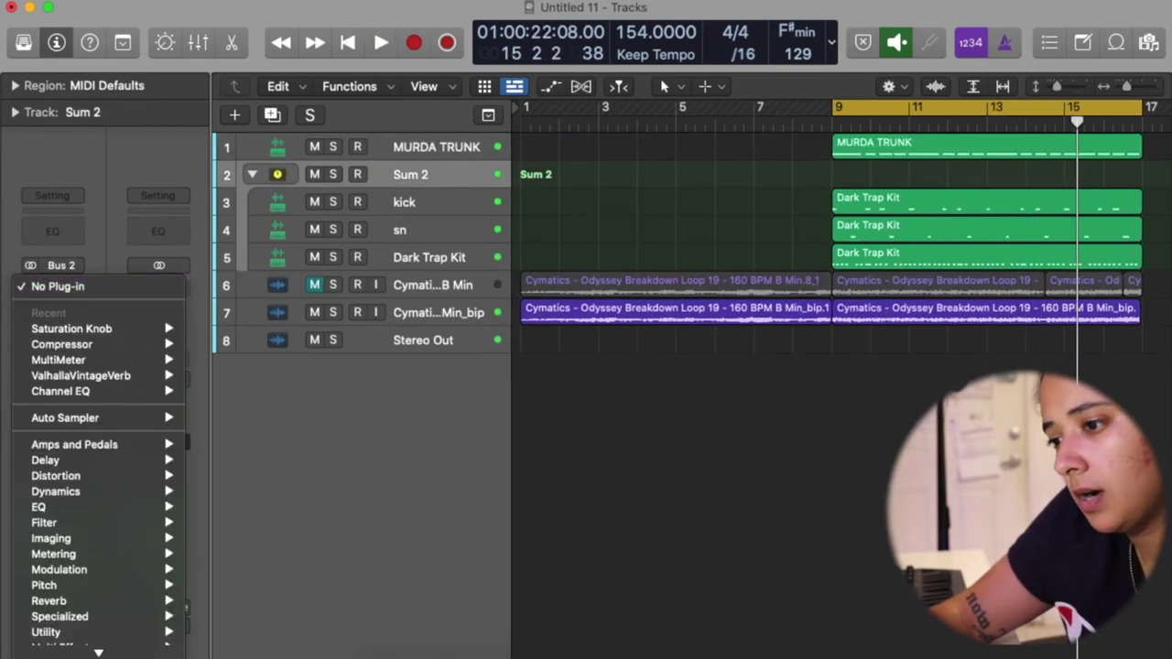
mouse_move(160, 653)
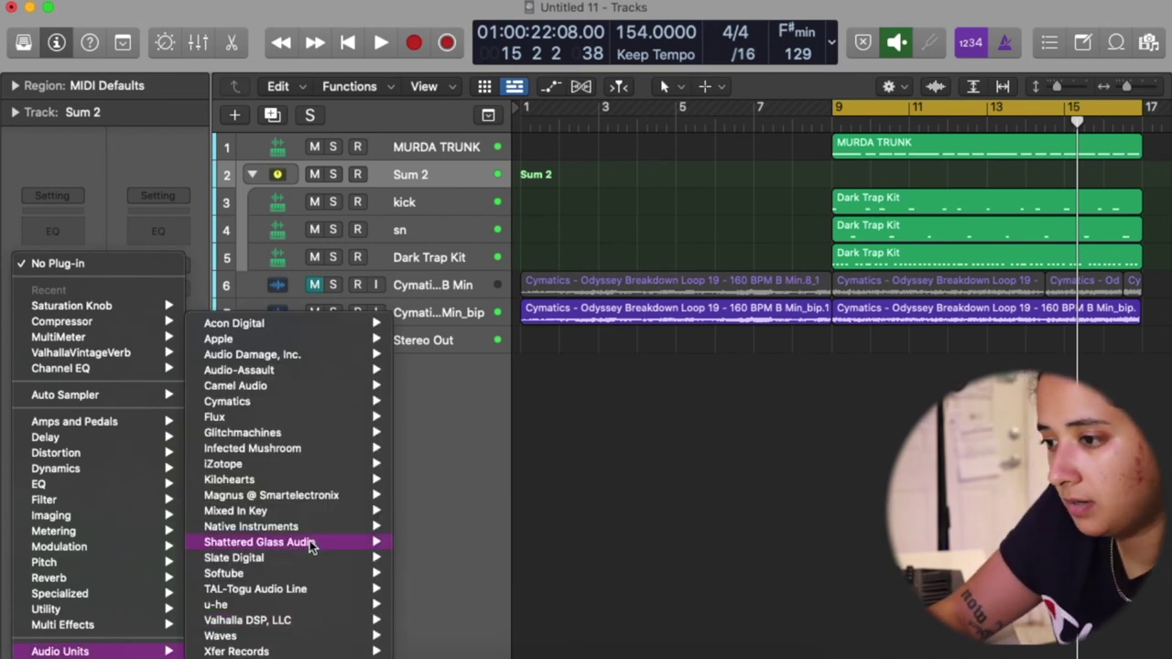
mouse_move(312, 389)
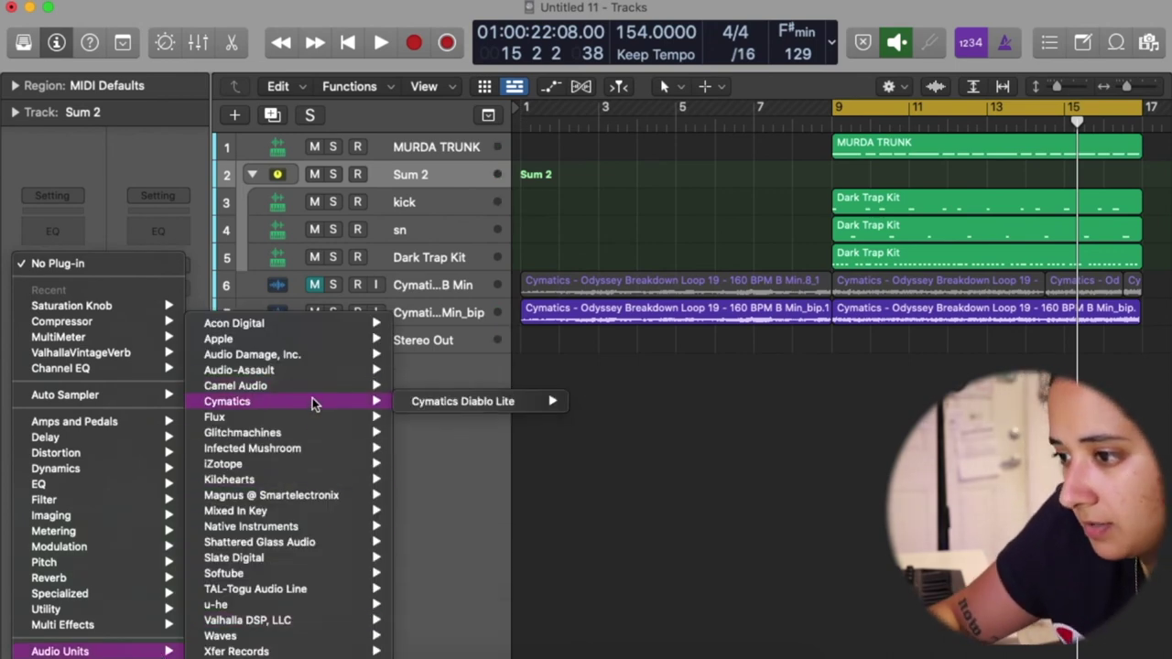
click(600, 402)
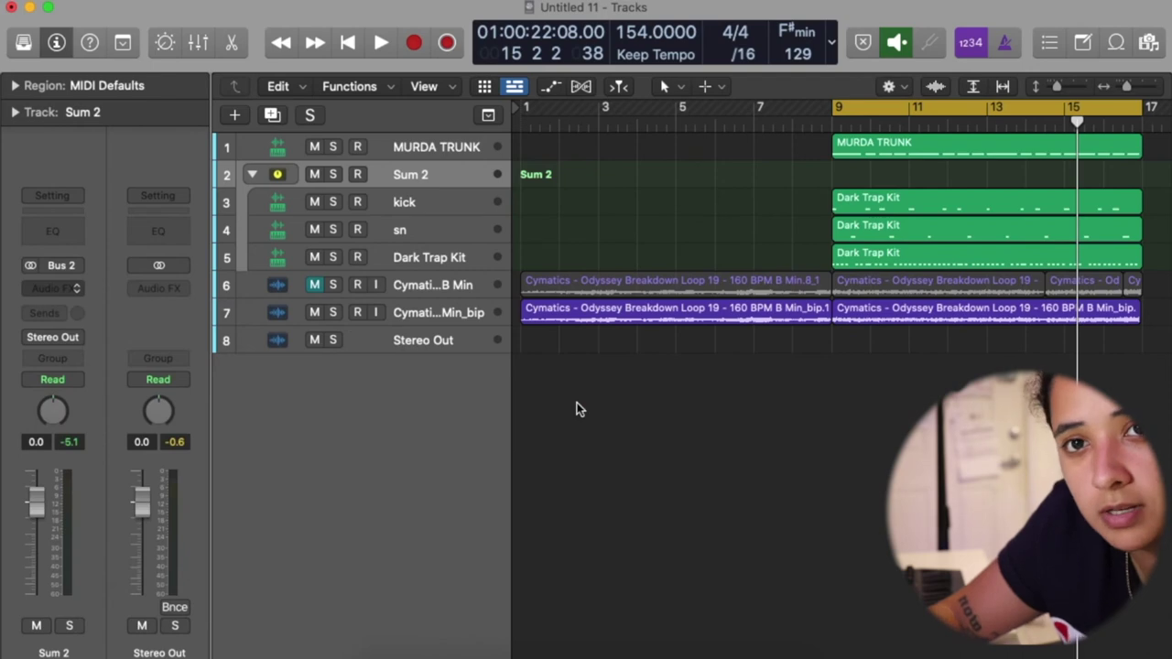
Play from bar 9 with Sum 2 soloed, raise Diablo Lite's Punch and Clip, and lower its Output
click(834, 124)
key(space)
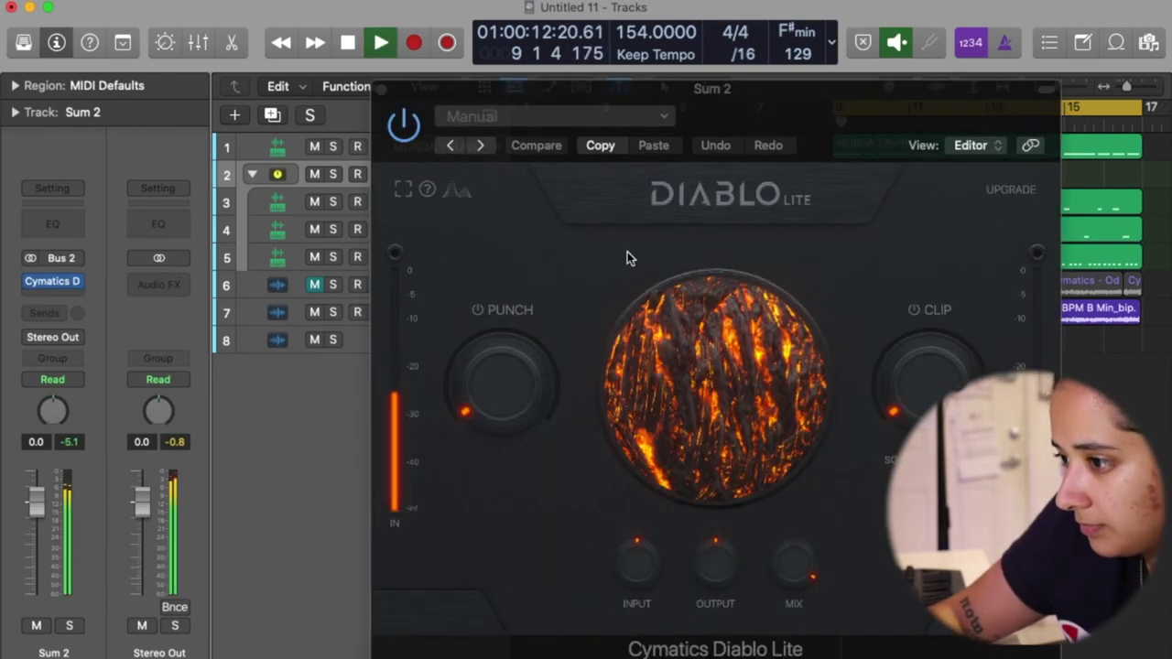
drag(497, 361, 493, 355)
click(332, 174)
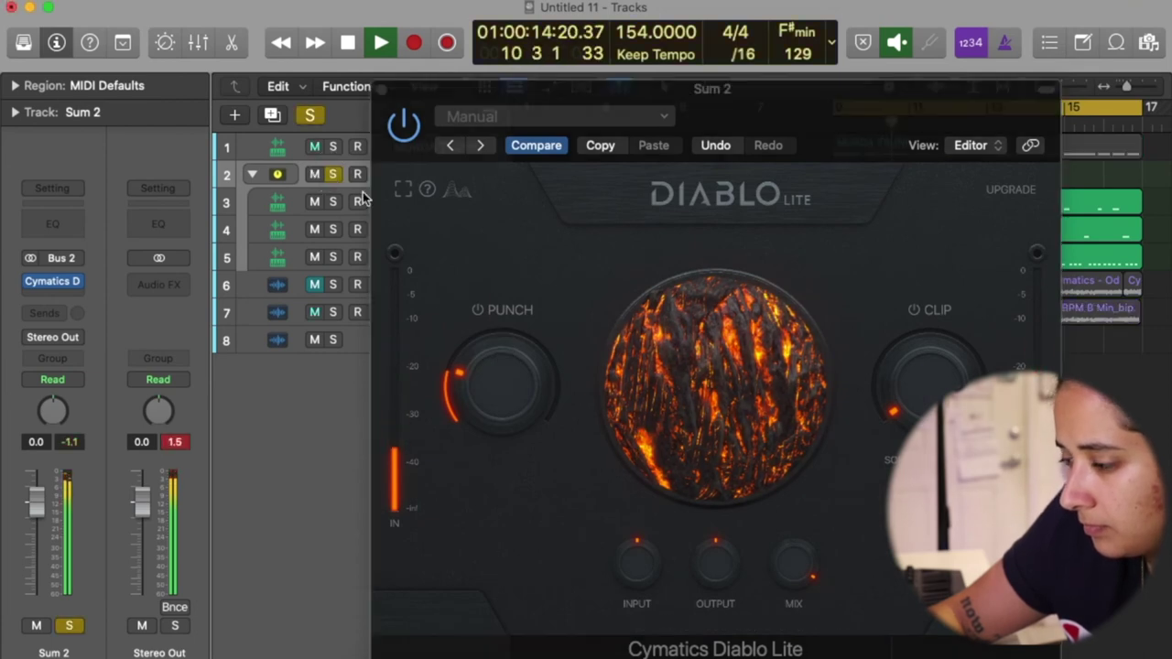
drag(898, 409, 900, 394)
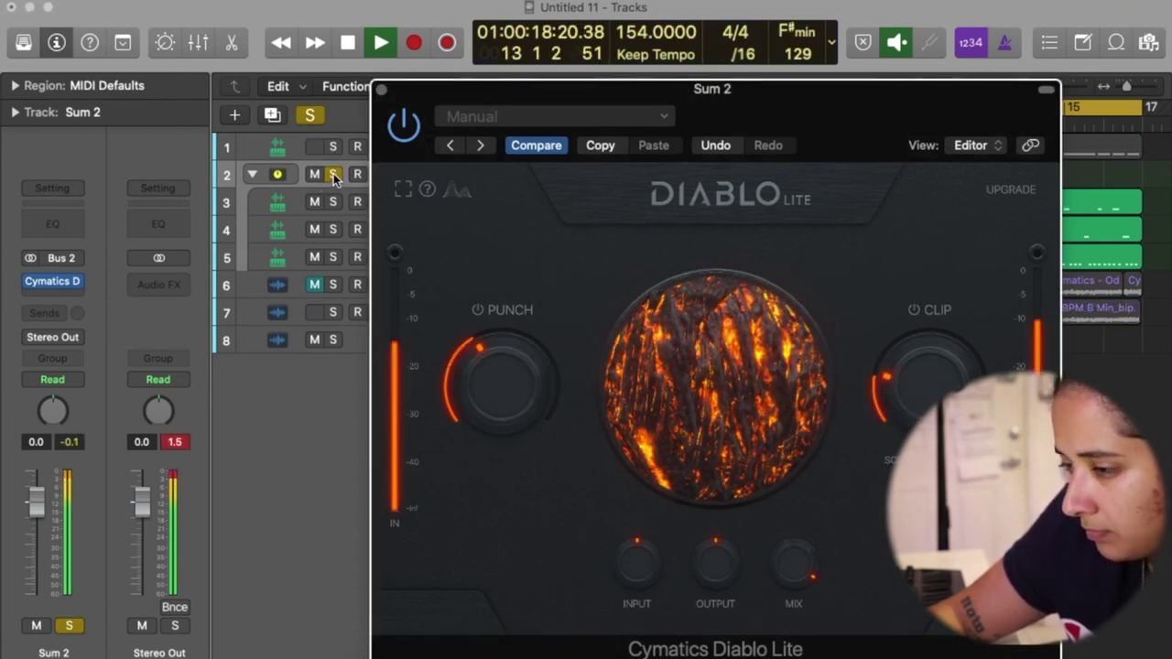
click(68, 442)
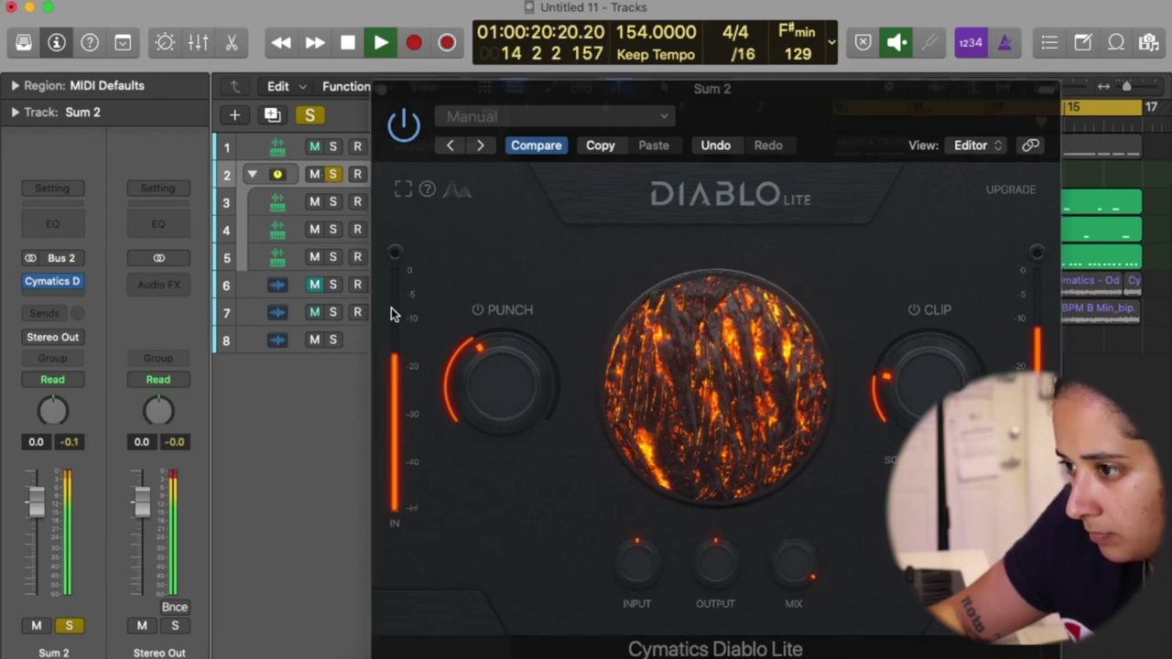
drag(727, 560, 716, 571)
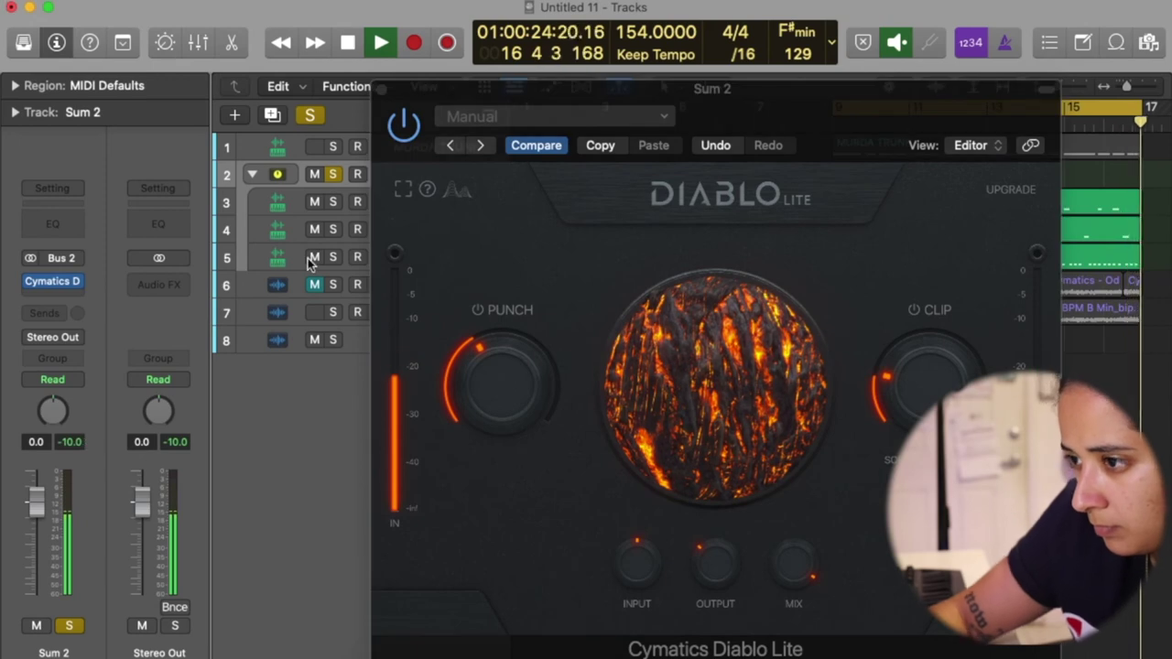
Solo the Cymatics bip loop alongside the Sum 2 stack and compare the levels of the two channels
click(334, 313)
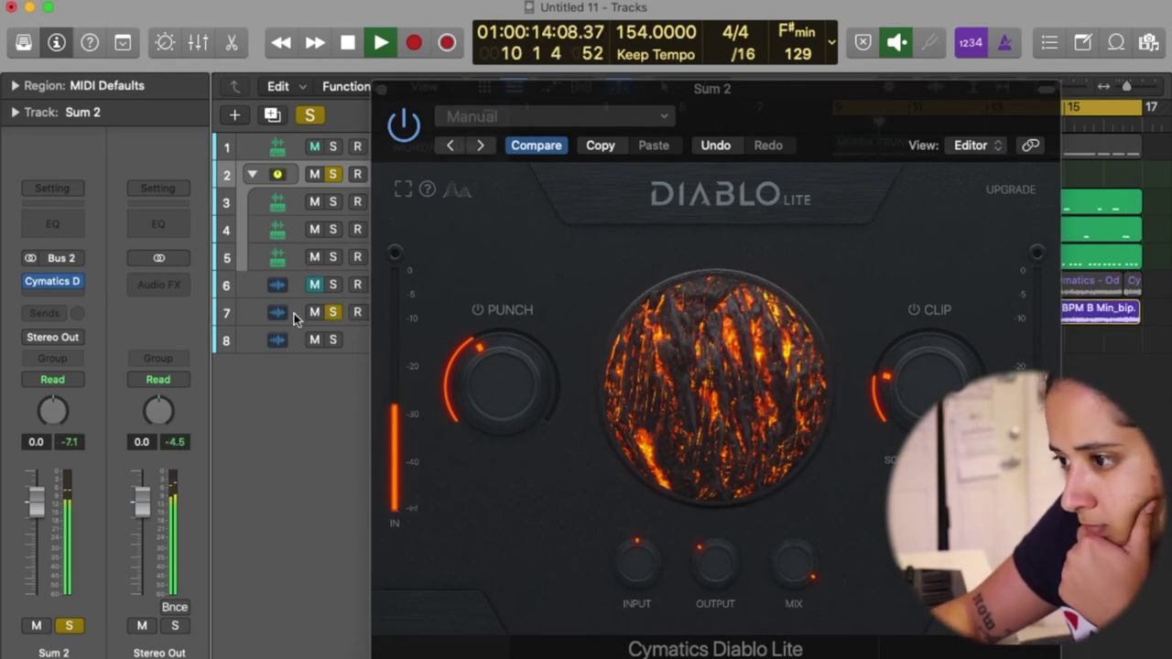
click(294, 315)
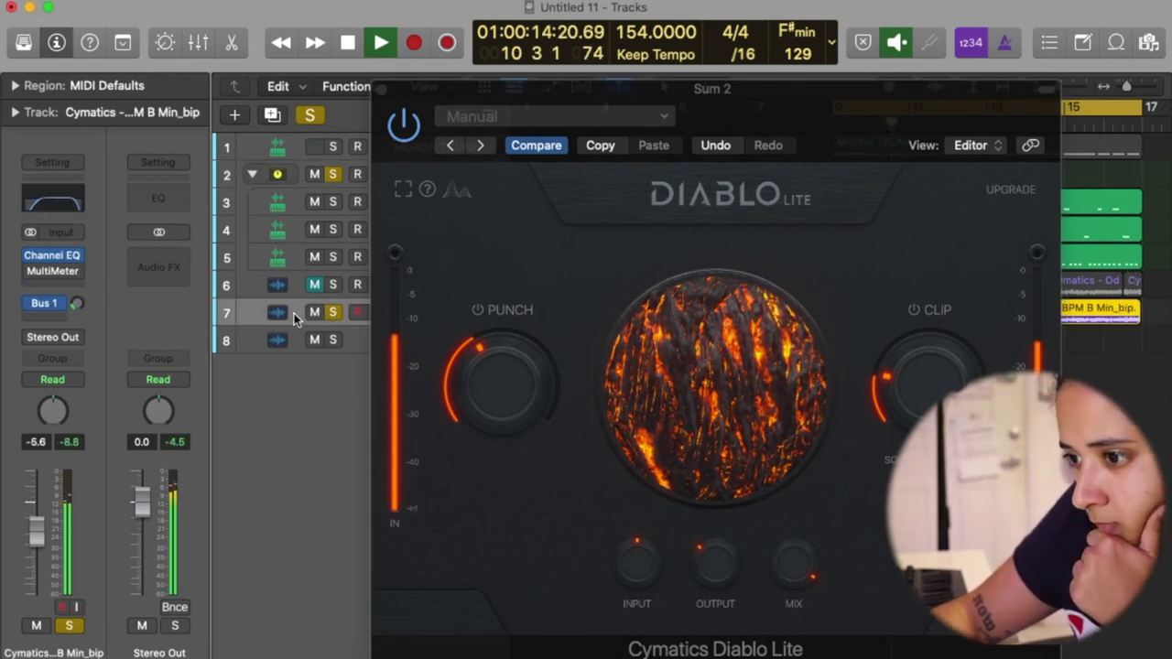
click(294, 177)
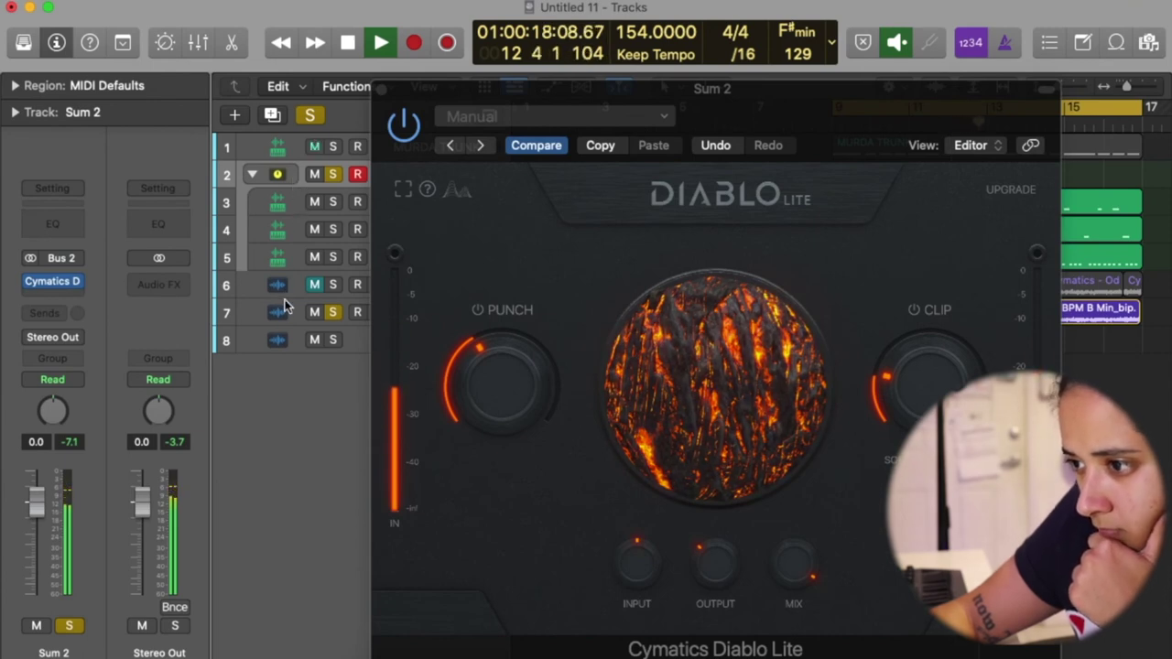
click(285, 312)
click(296, 176)
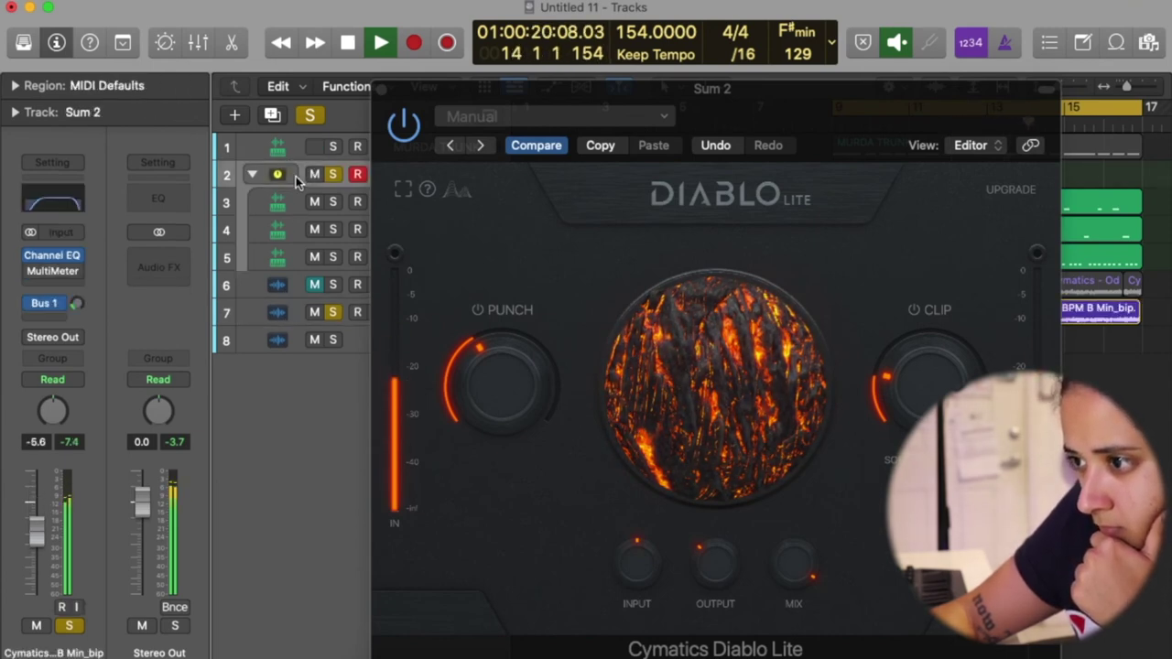
Set Diablo Lite's Output to -4, disarm recording on Sum 2 and close the plug-in window
click(710, 557)
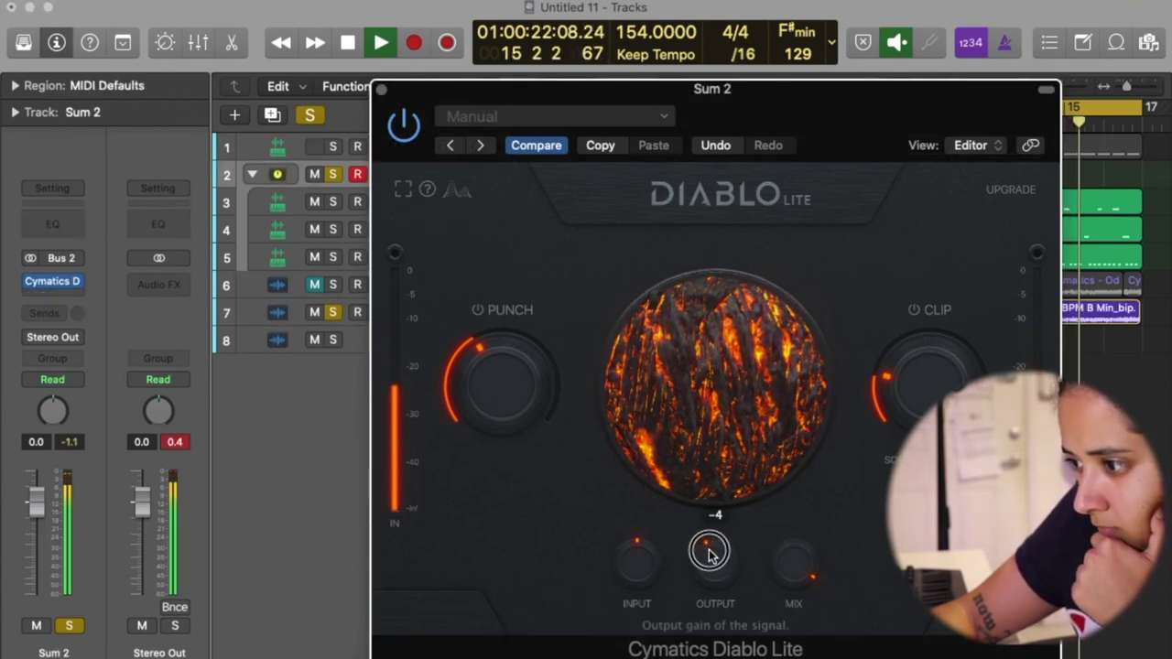
click(360, 180)
click(382, 89)
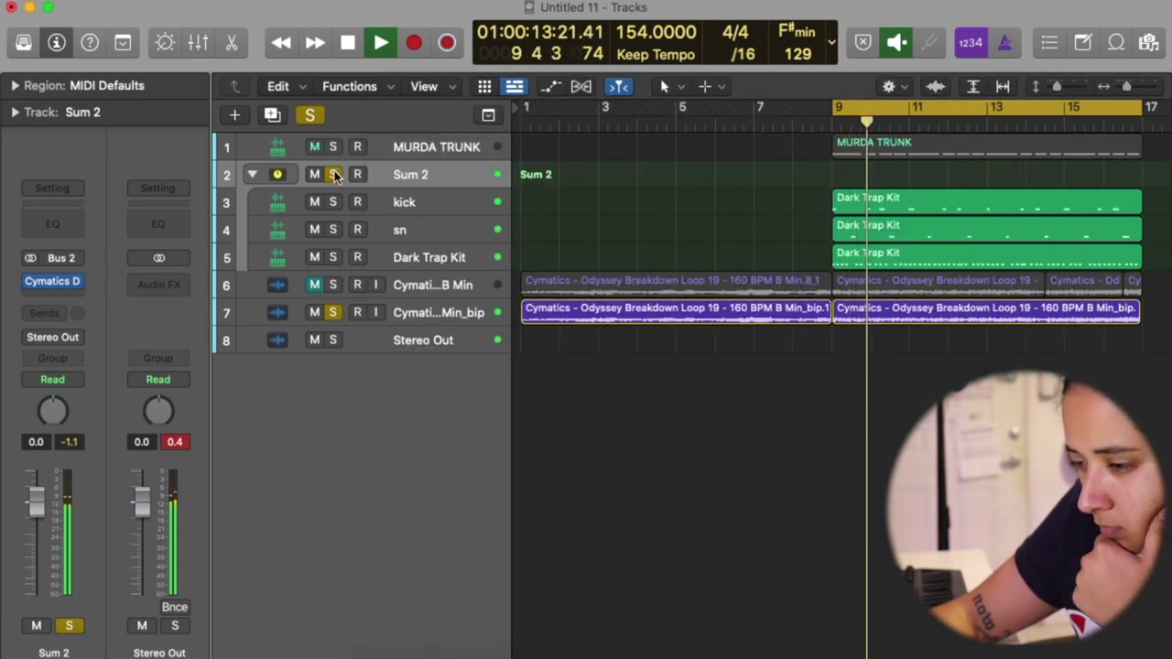
Collapse the Sum 2 stack and release the solo on it and the Cymatics bip loop track
click(252, 174)
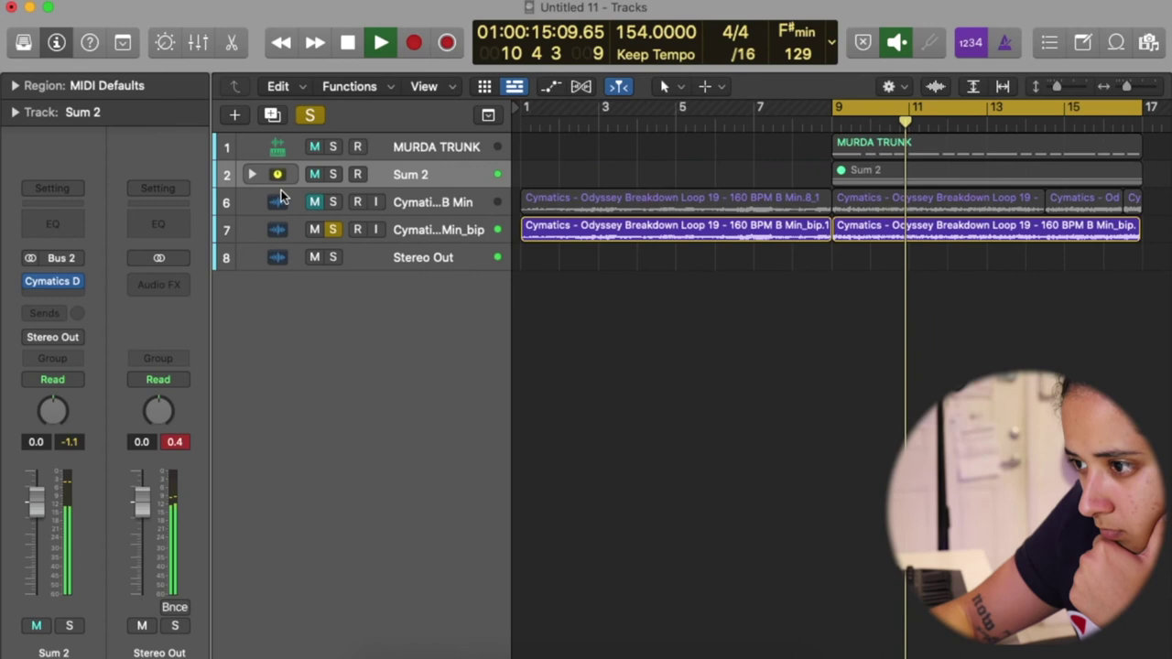
click(332, 230)
drag(403, 202, 427, 231)
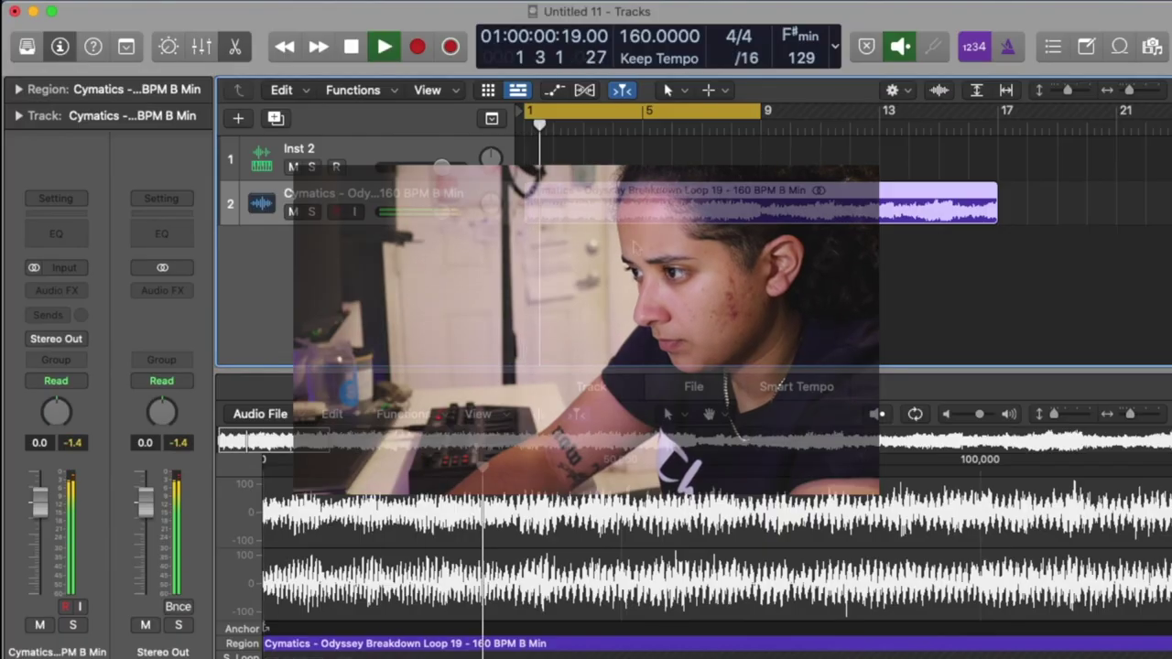
Turn off the cycle range that starts at bar 1
click(733, 111)
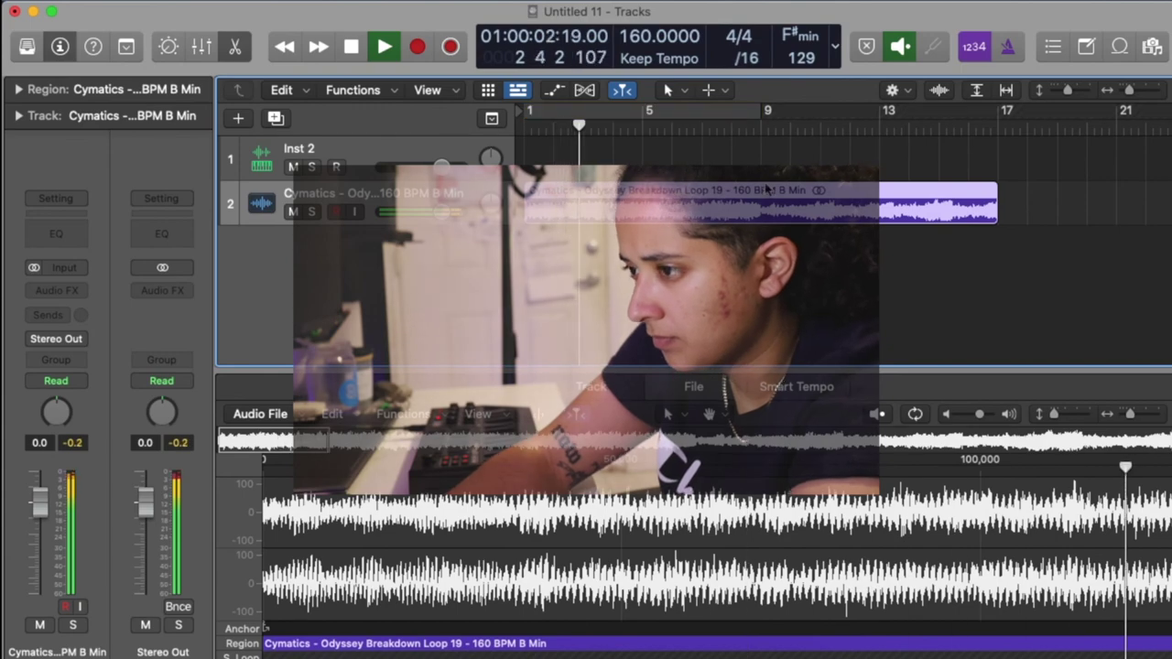